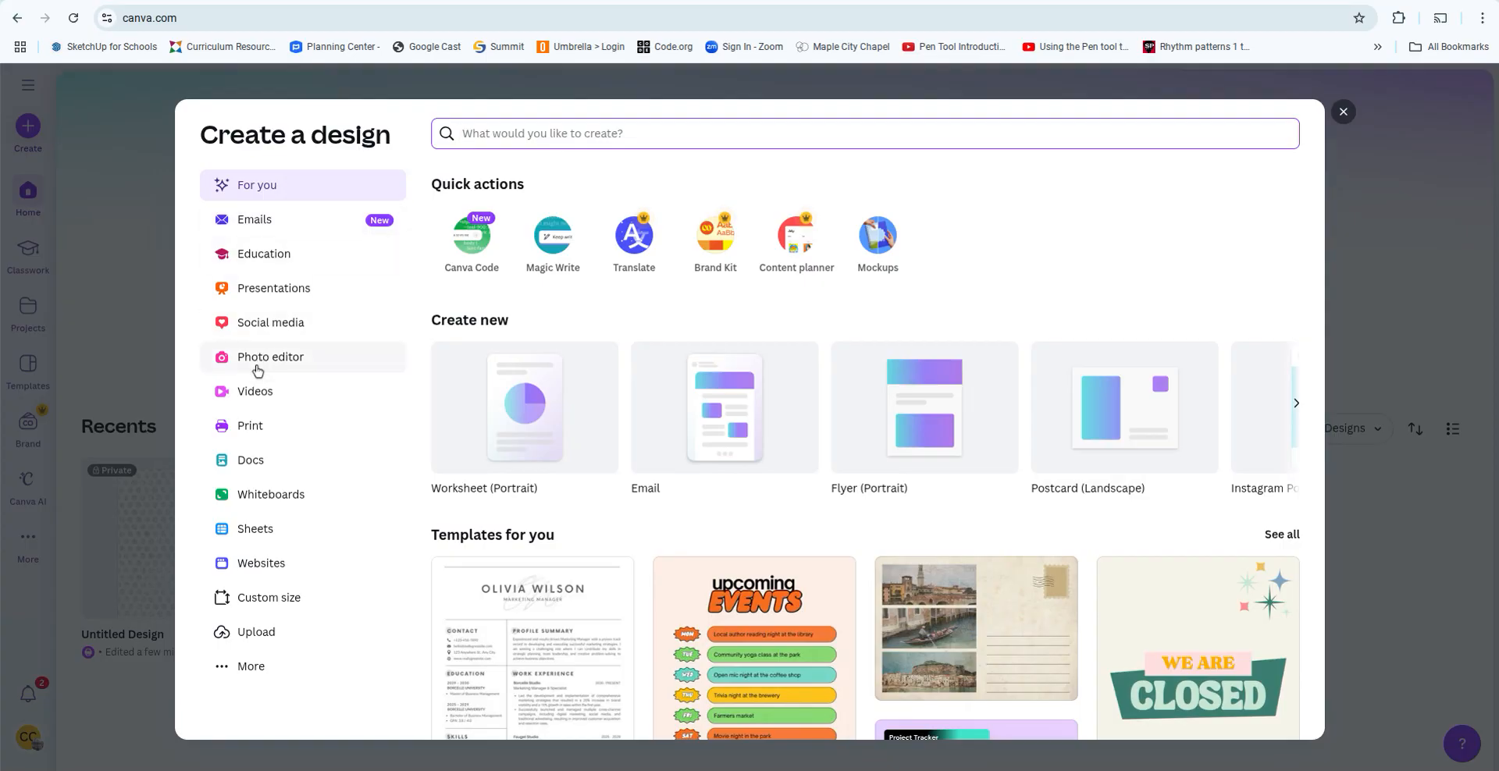
Create a blank Flyer (Portrait) print design, 8.5 × 11 in, and add a text box to the page.
click(251, 427)
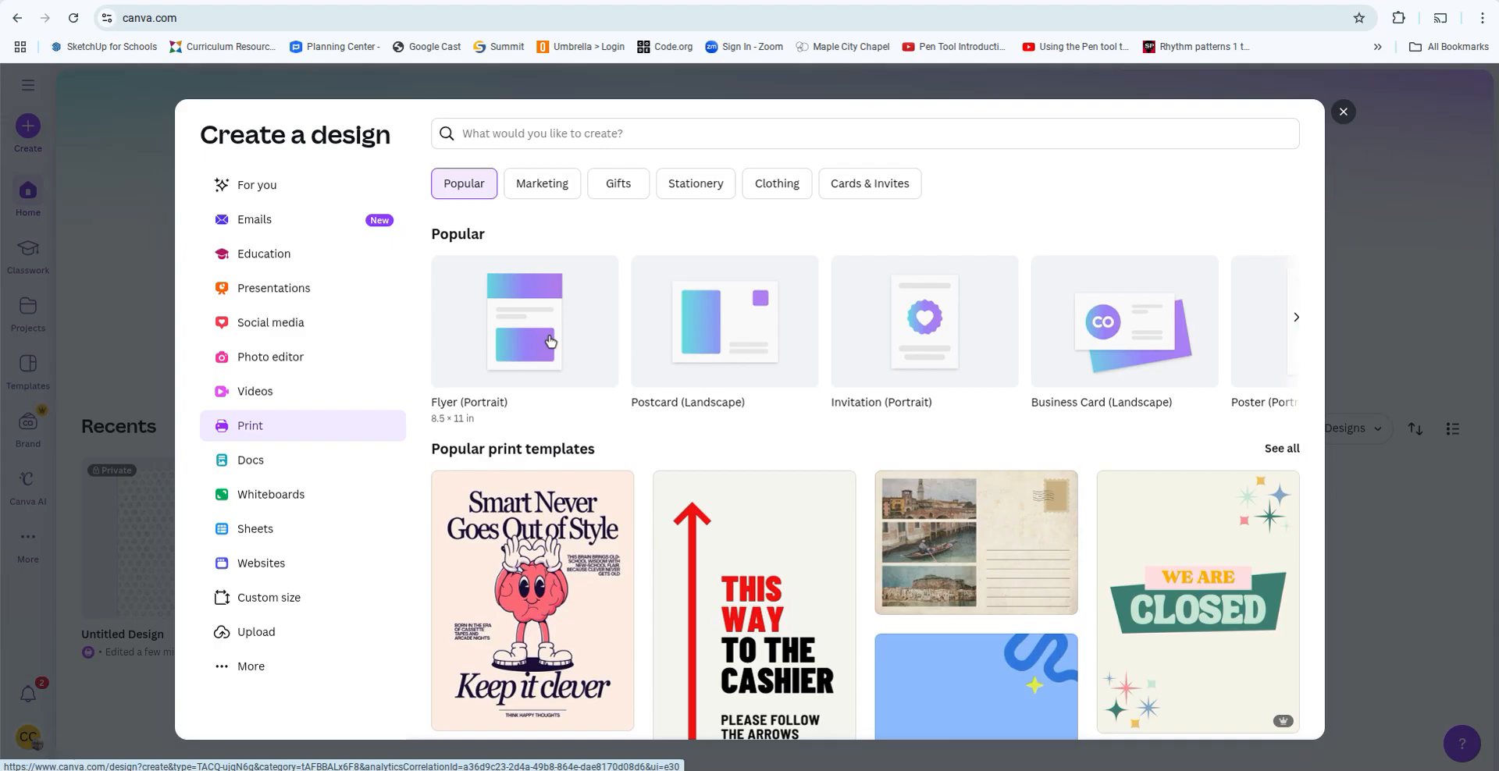
click(551, 341)
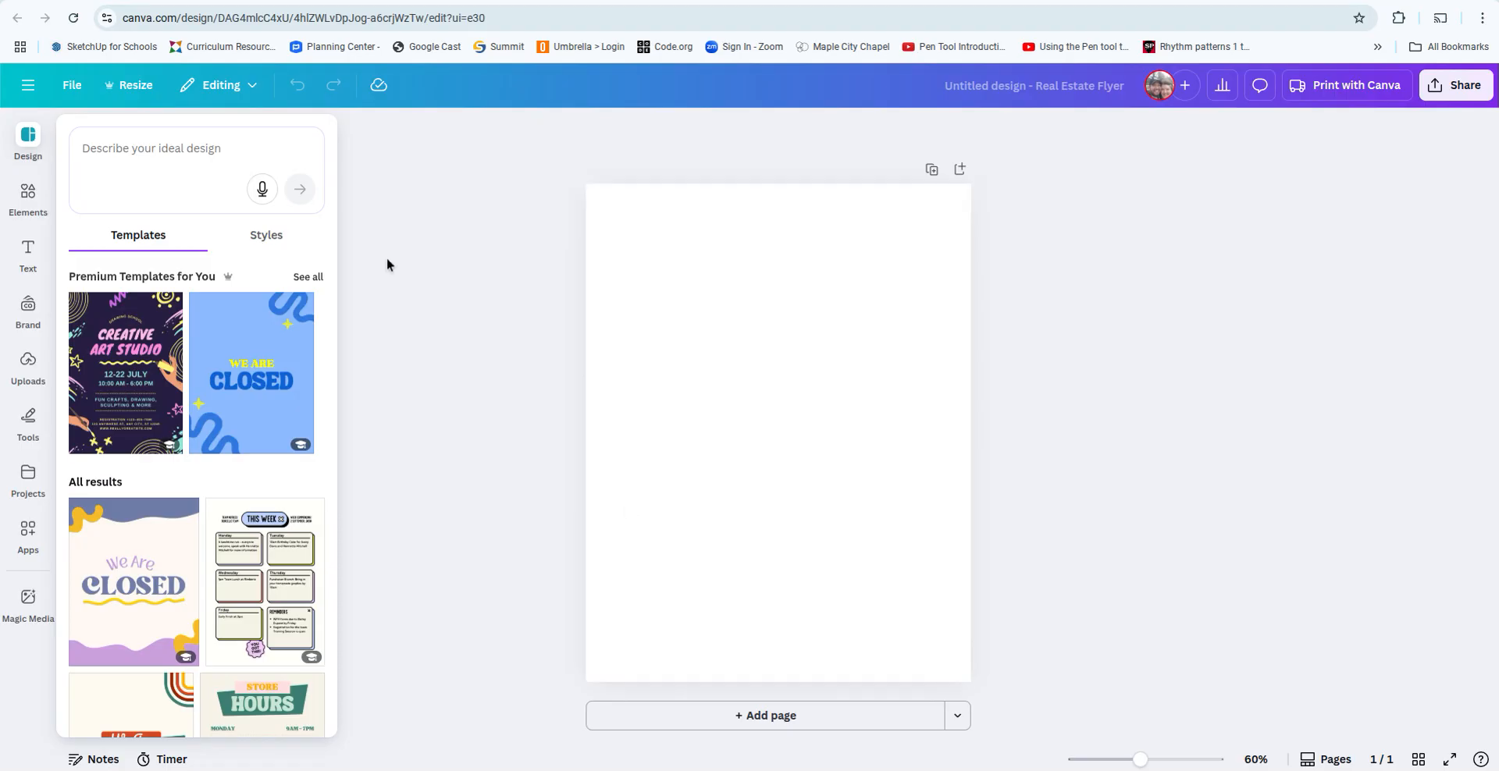
click(28, 250)
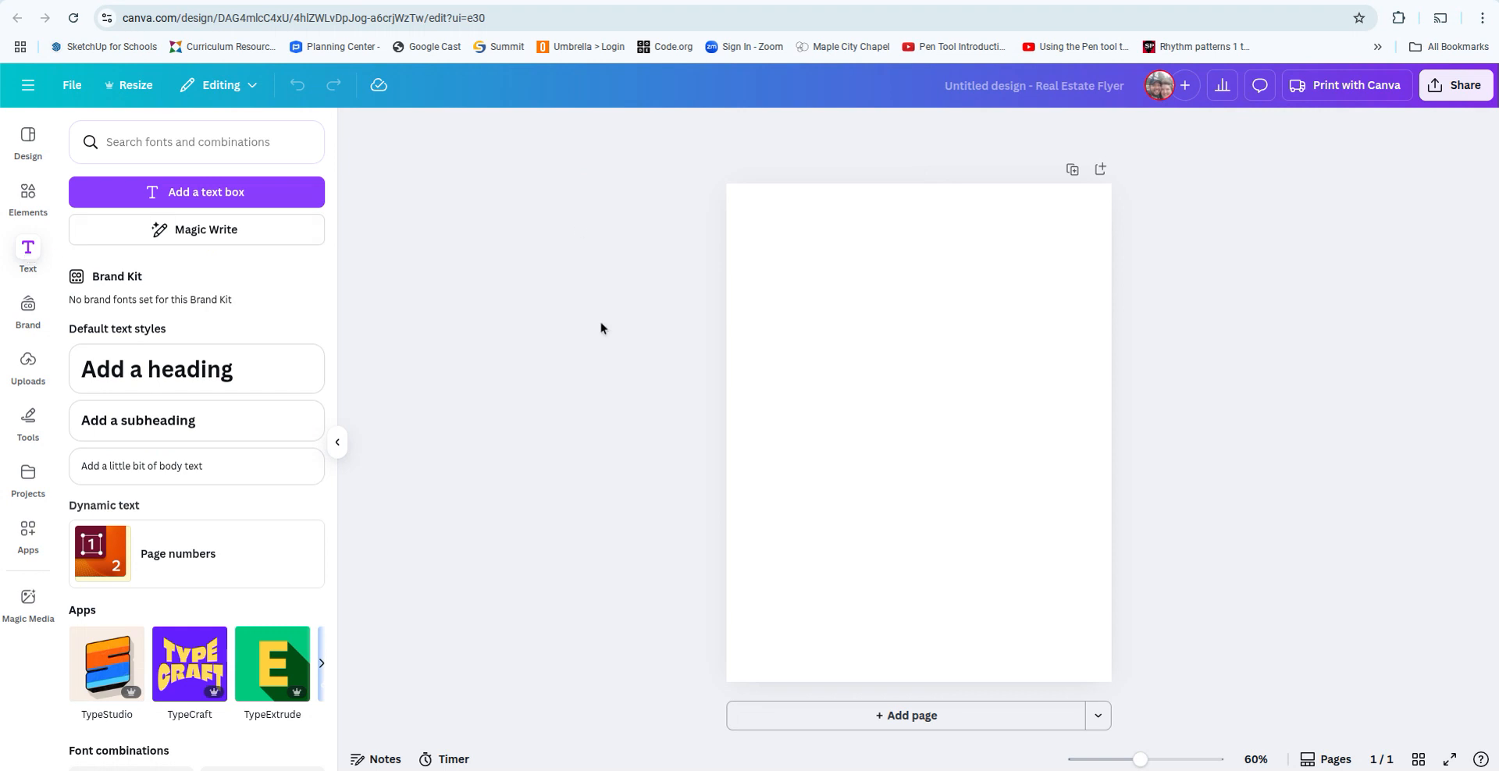
click(161, 189)
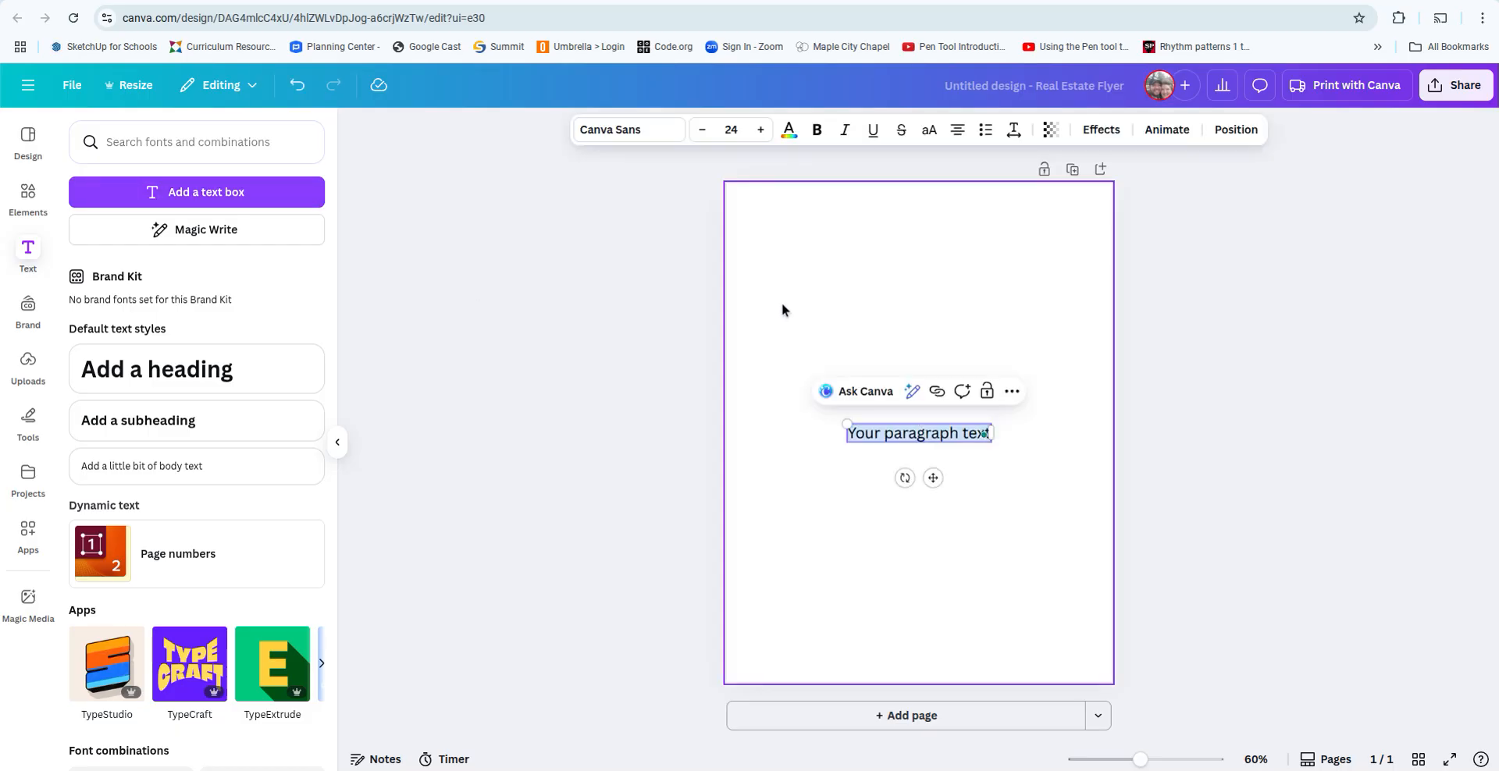
Replace the placeholder text in the new text box with the teacher's title and surname.
key(Escape)
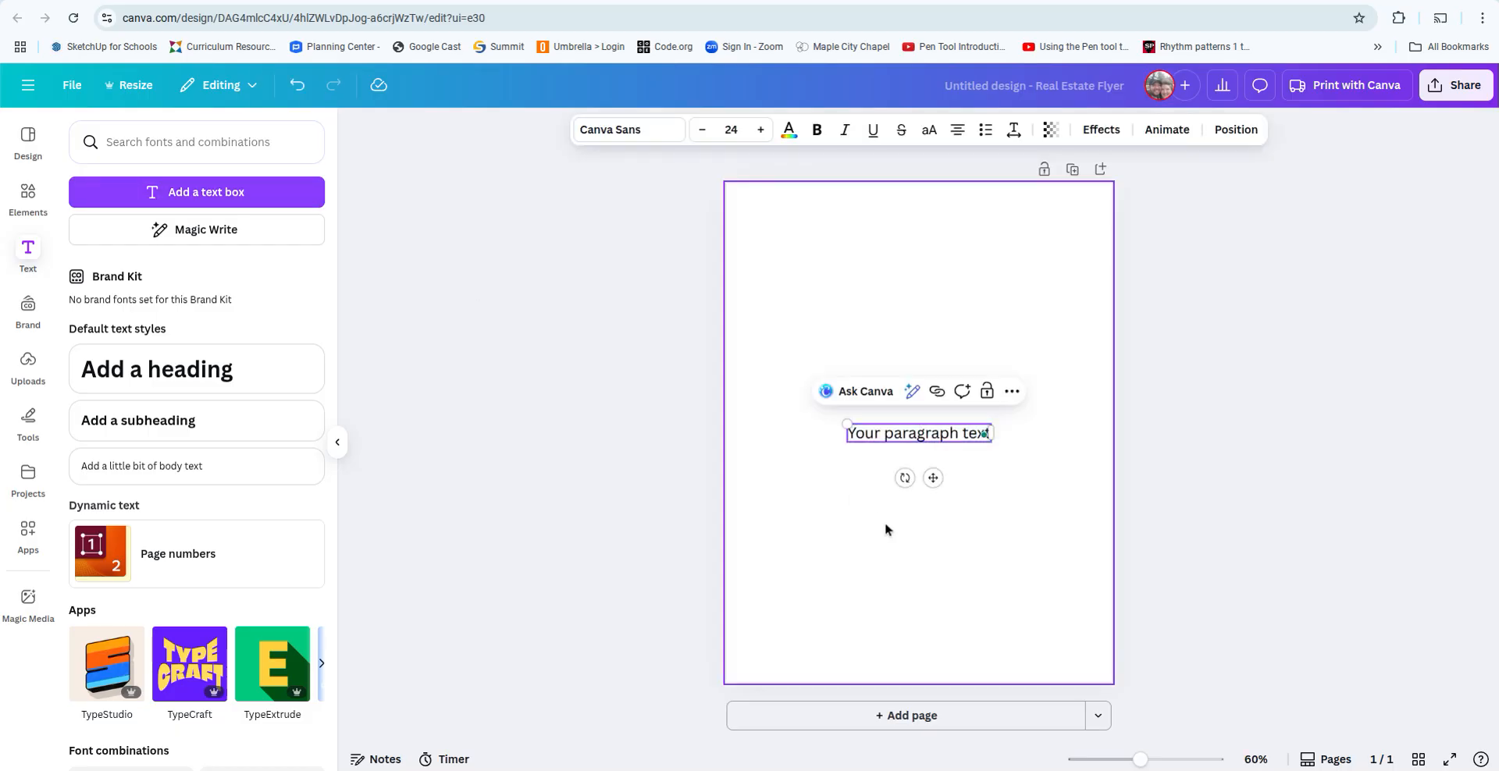
double_click(926, 434)
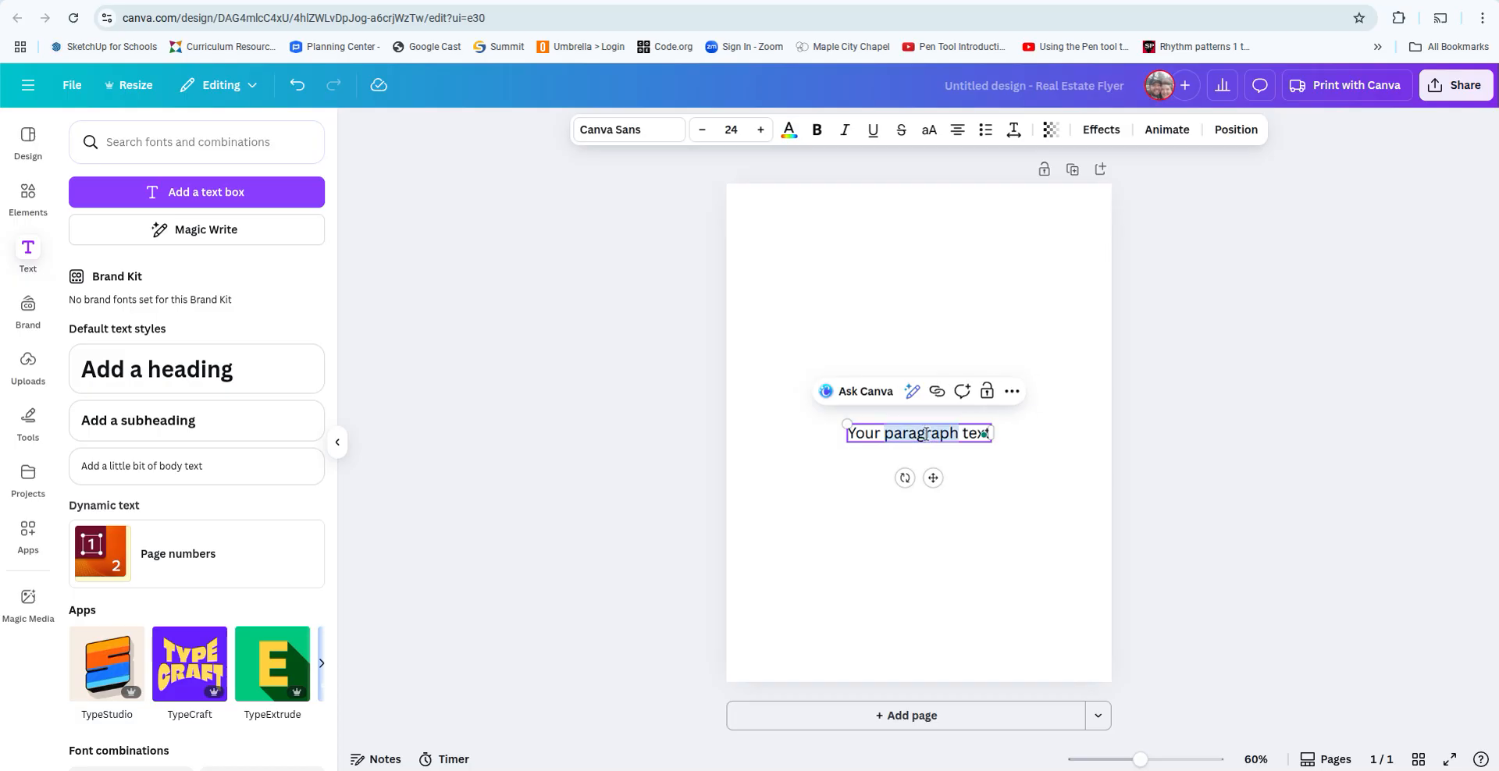
triple_click(925, 434)
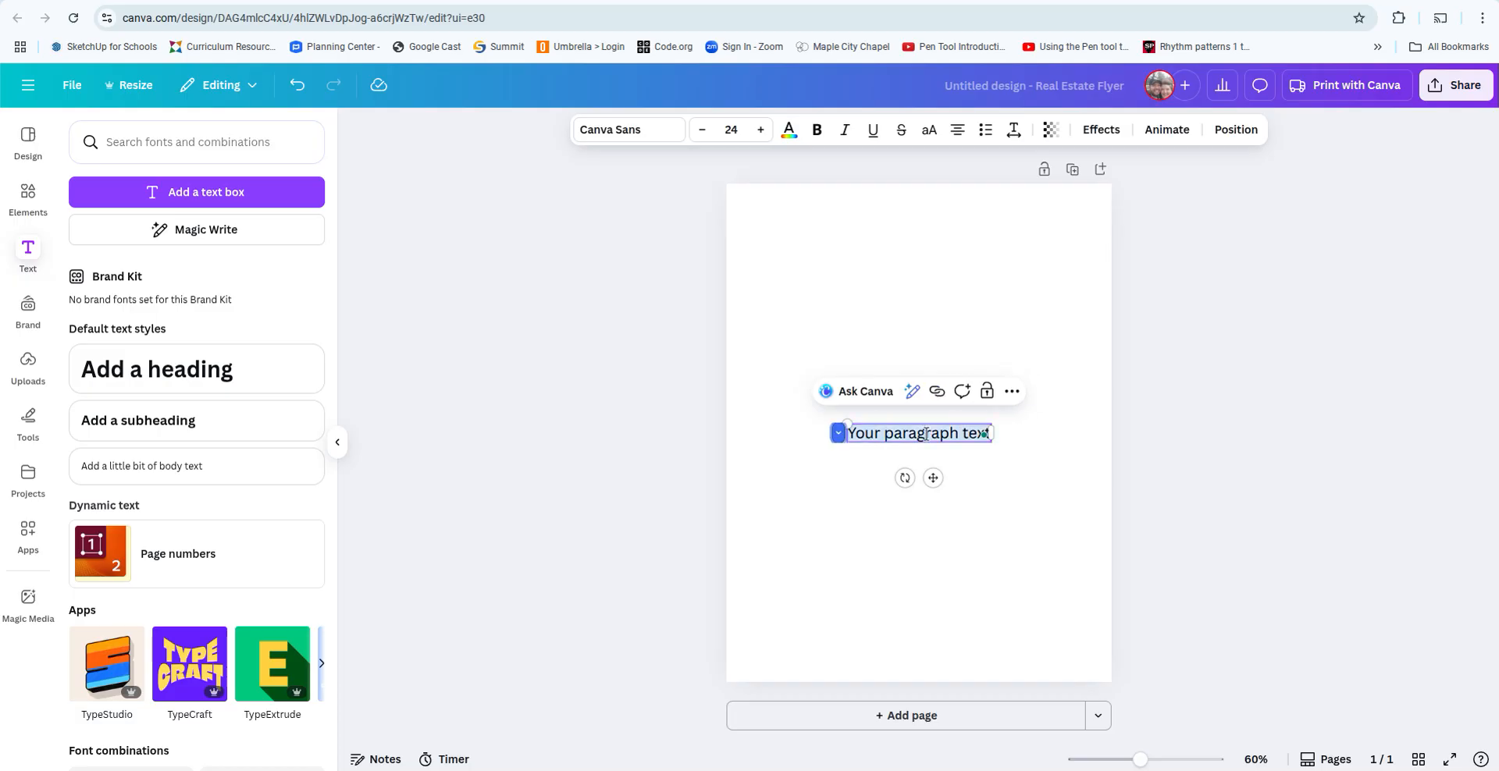
key(BackSpace)
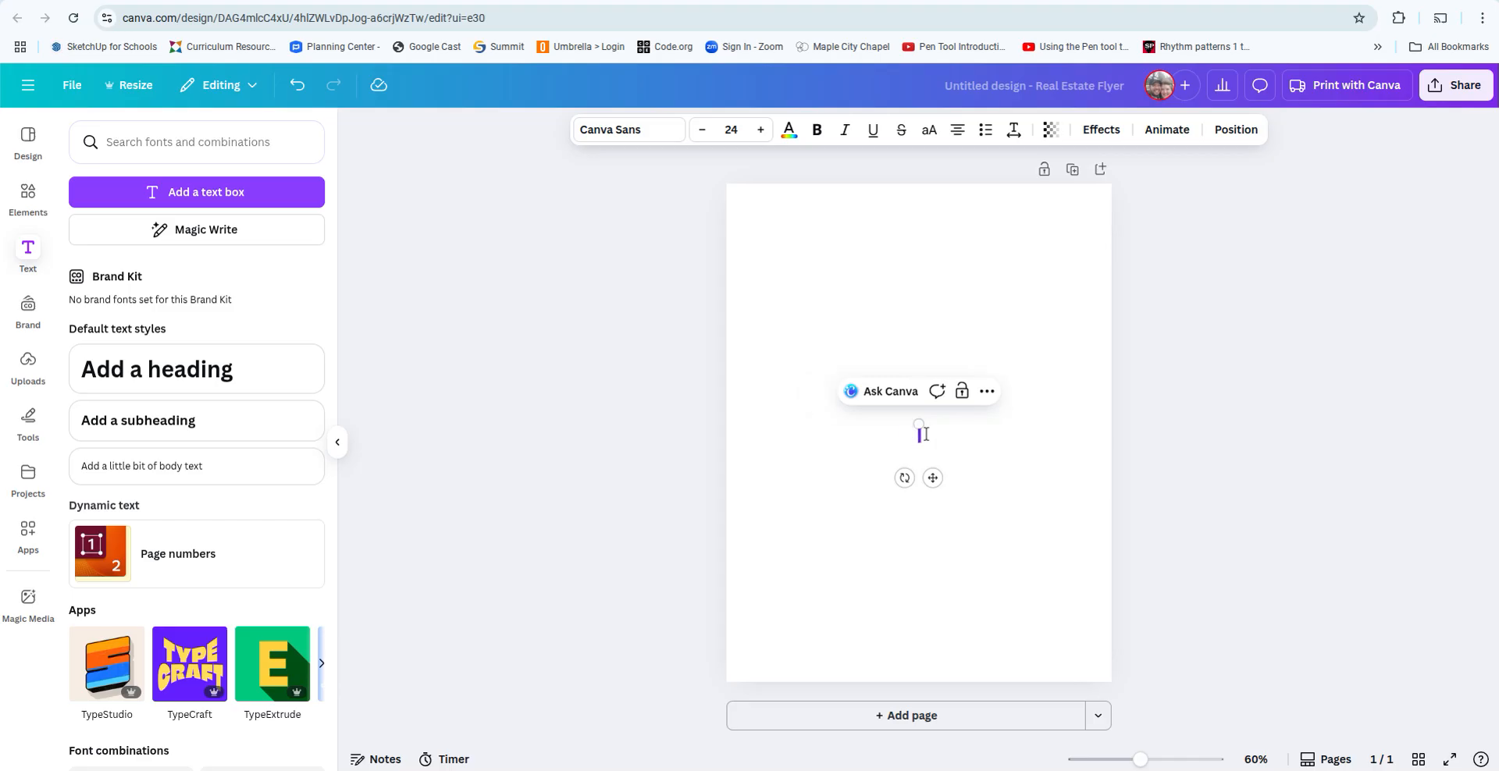
text(M)
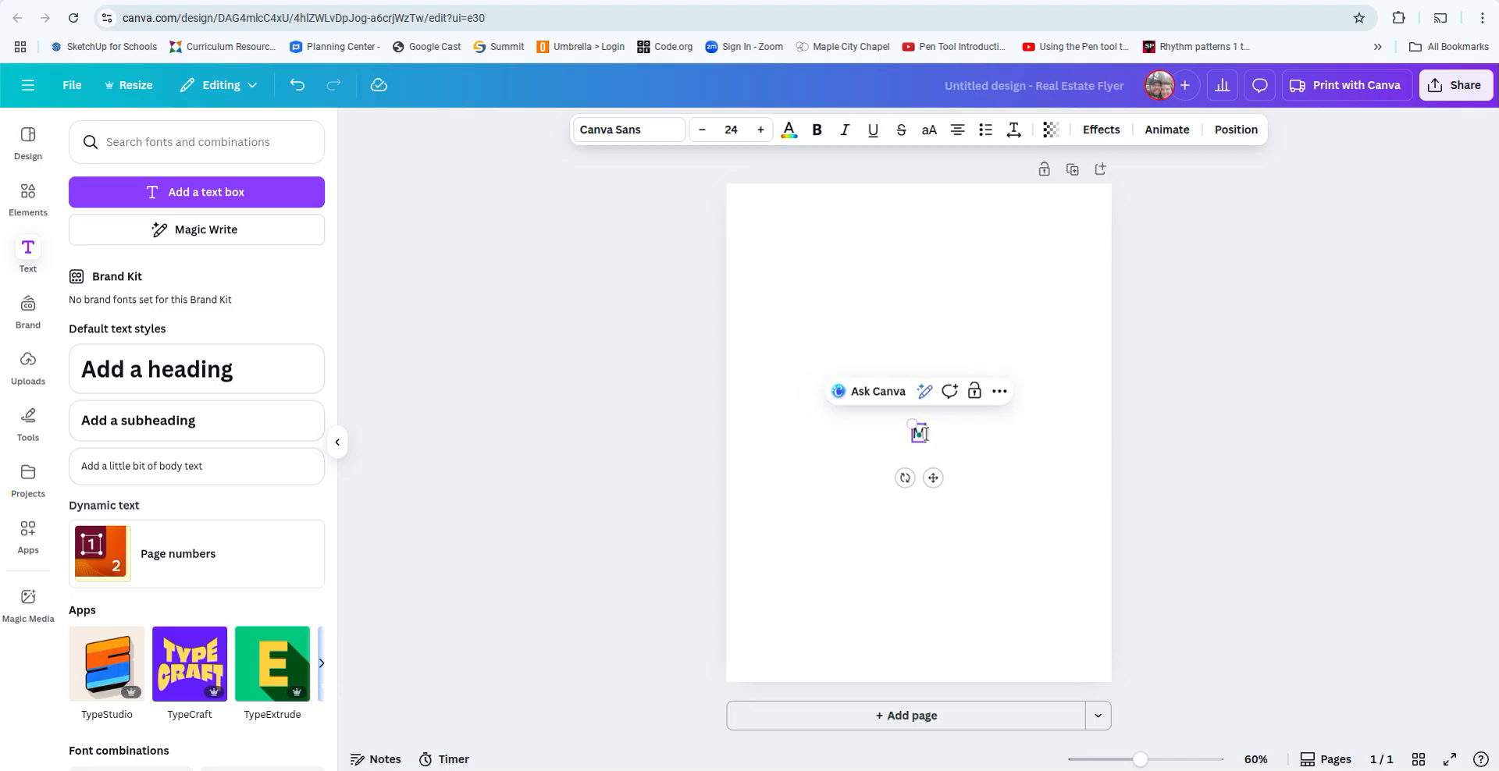
text(r. Vigil)
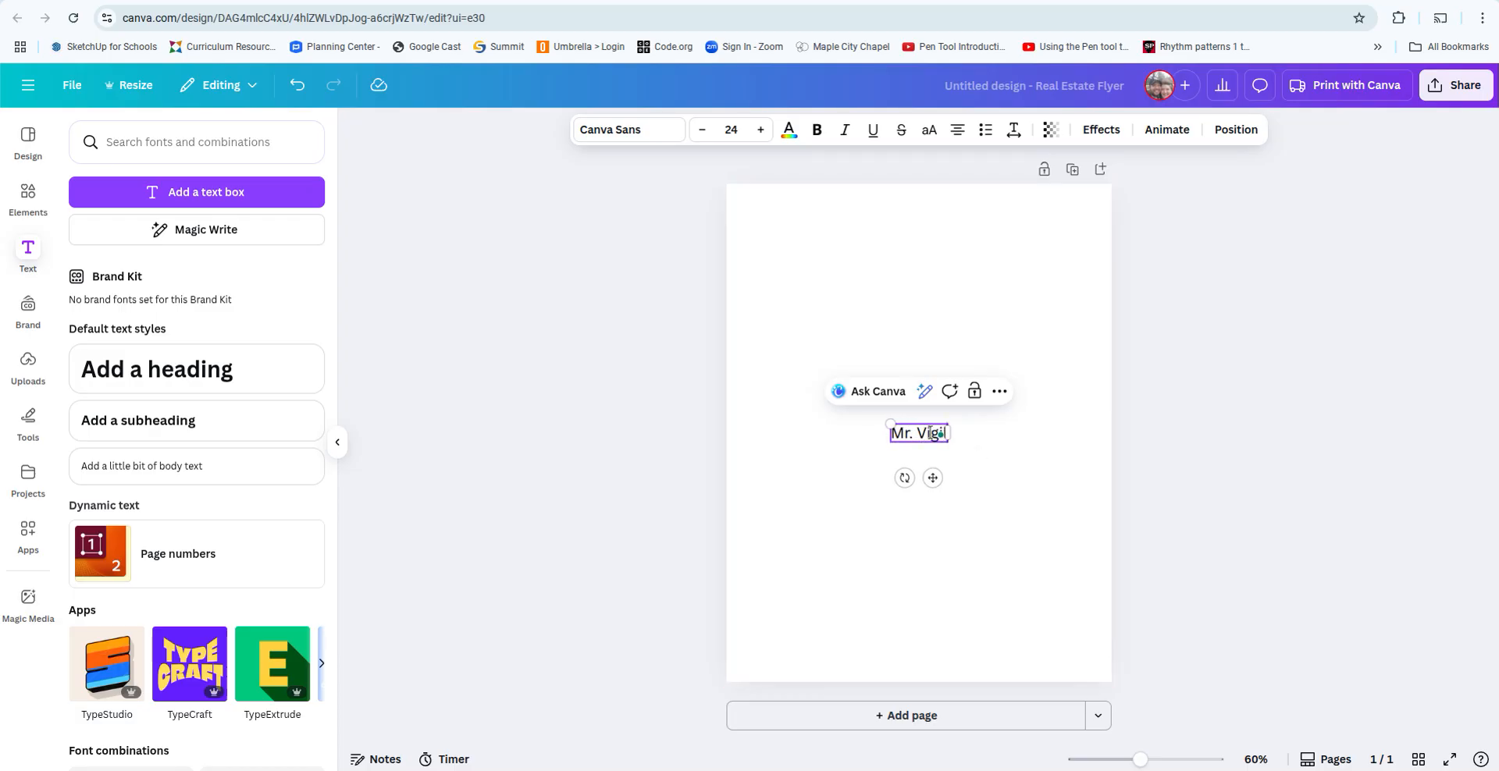
Enlarge the name text in the middle of the page to a font size of about 107.
triple_click(930, 432)
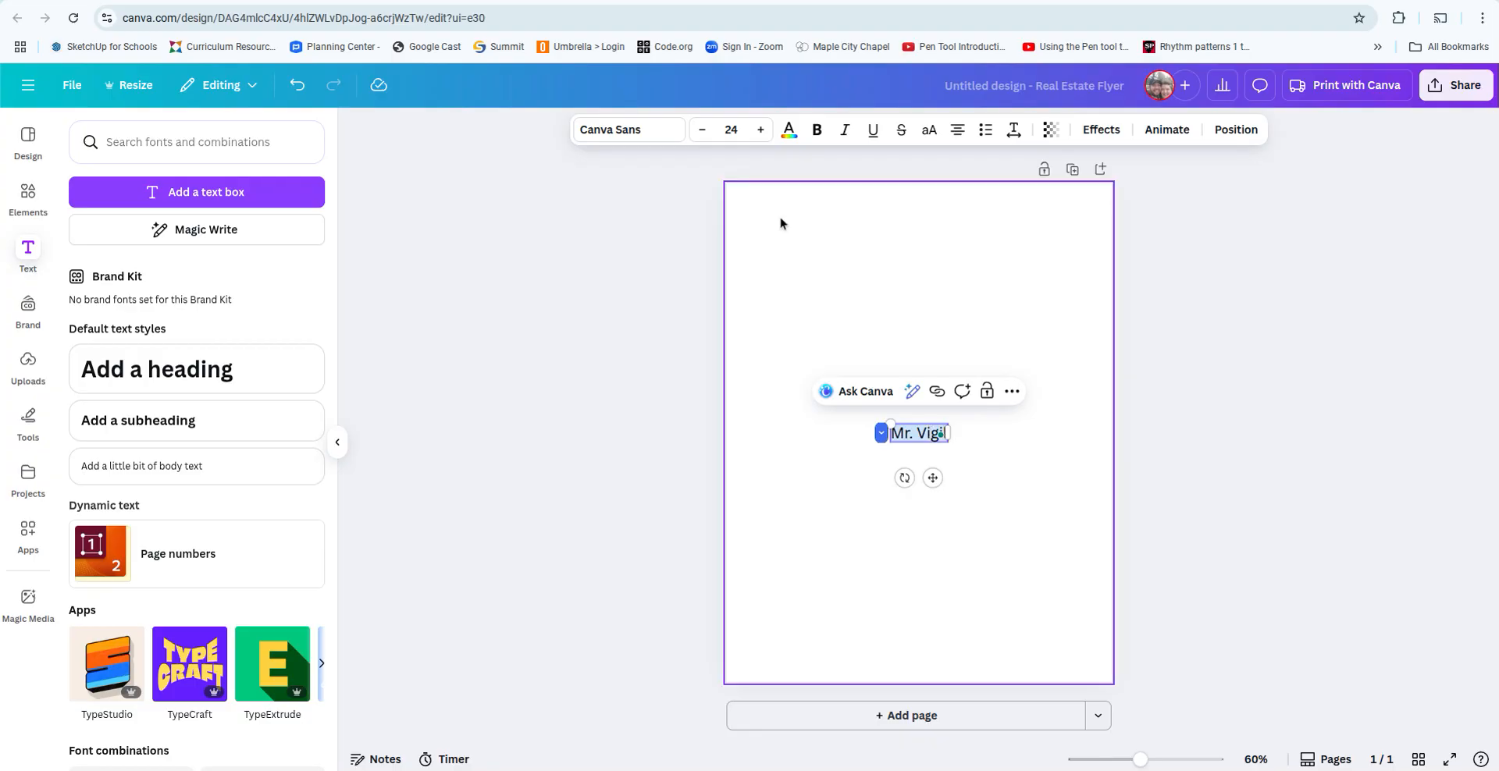
click(761, 130)
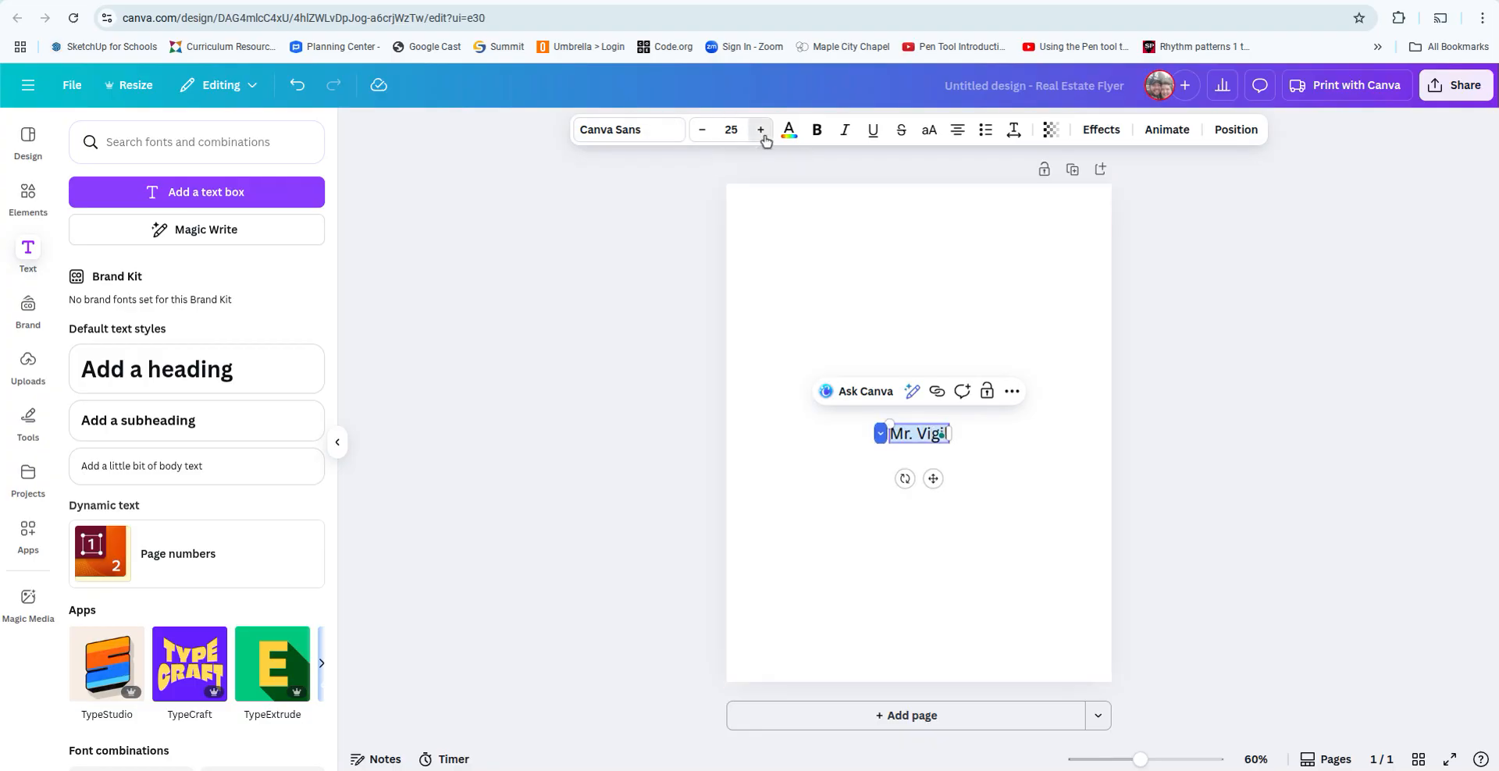
click(761, 129)
click(761, 130)
click(761, 129)
click(760, 129)
click(760, 130)
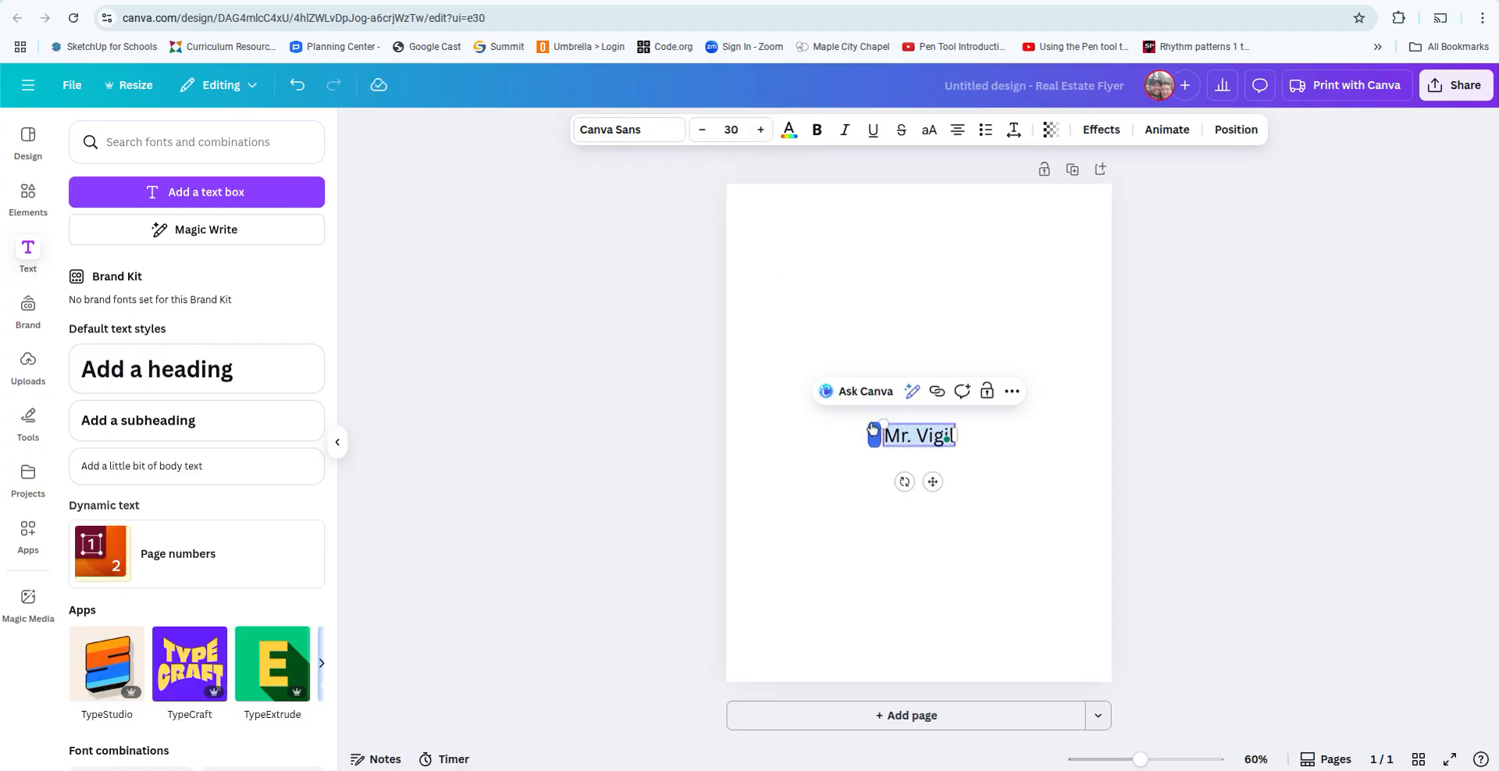
drag(883, 424, 807, 367)
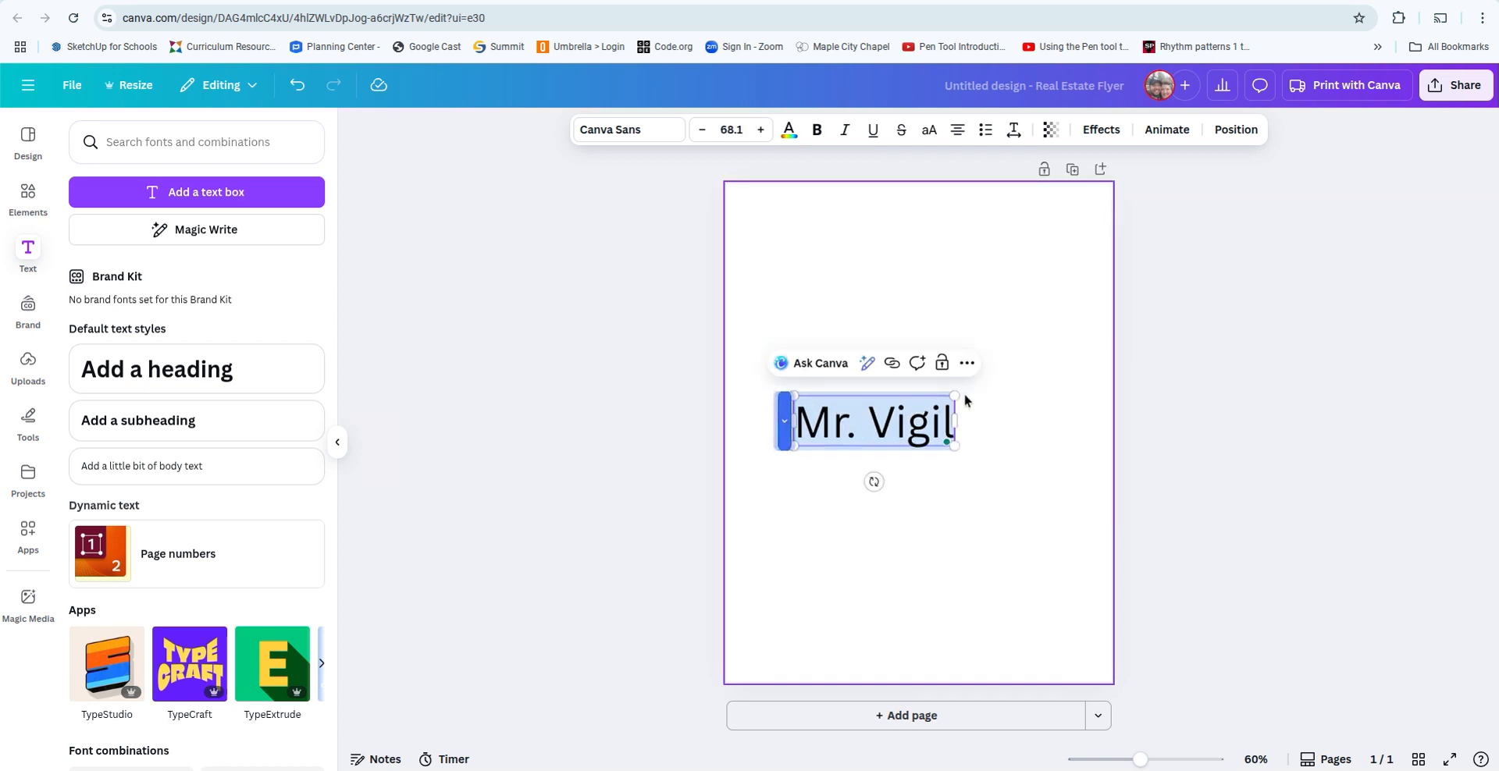
drag(954, 396, 1041, 329)
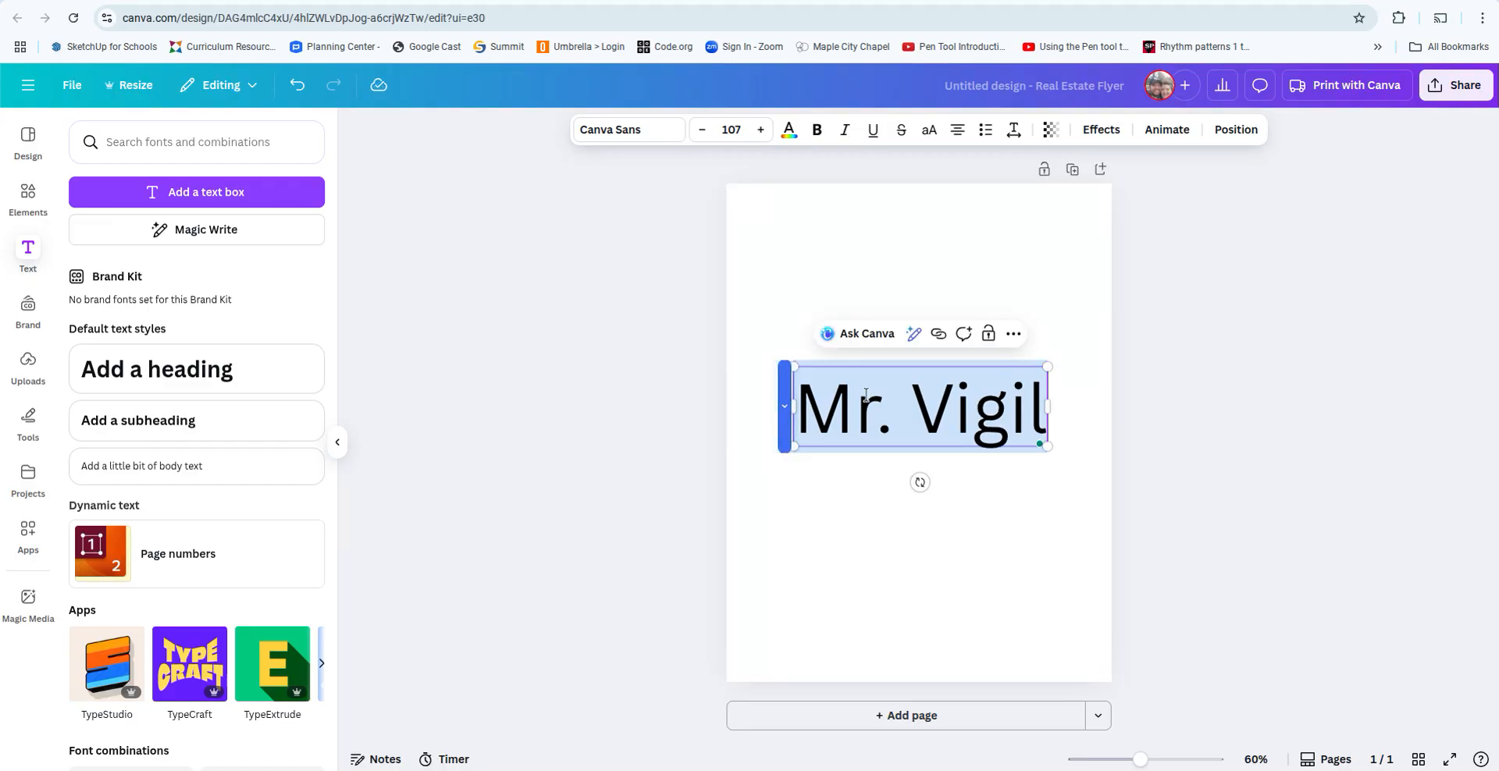
Change the font of the name text to Gagalin and deselect it.
click(640, 133)
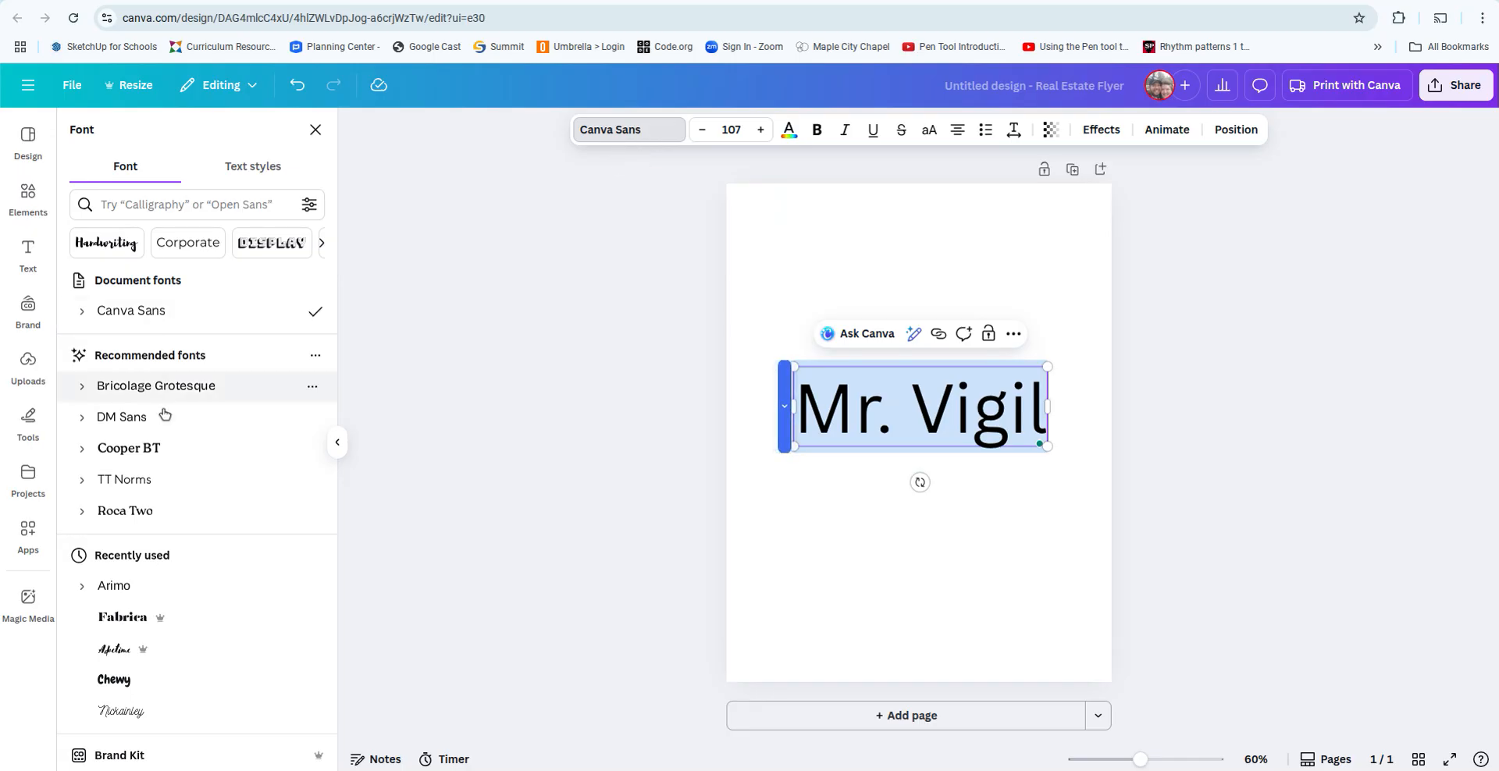
scroll(169, 509, down, 7)
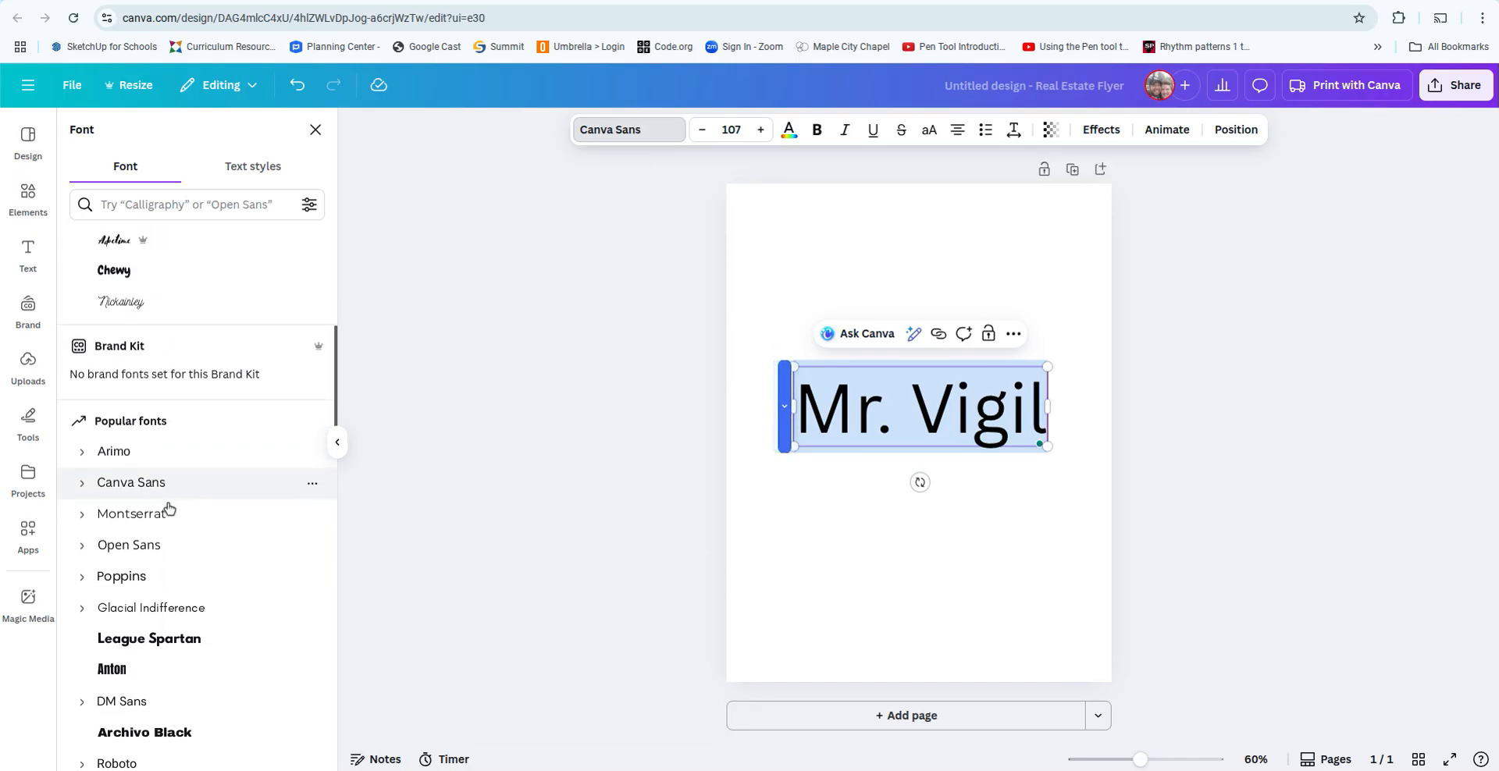
scroll(170, 509, down, 2)
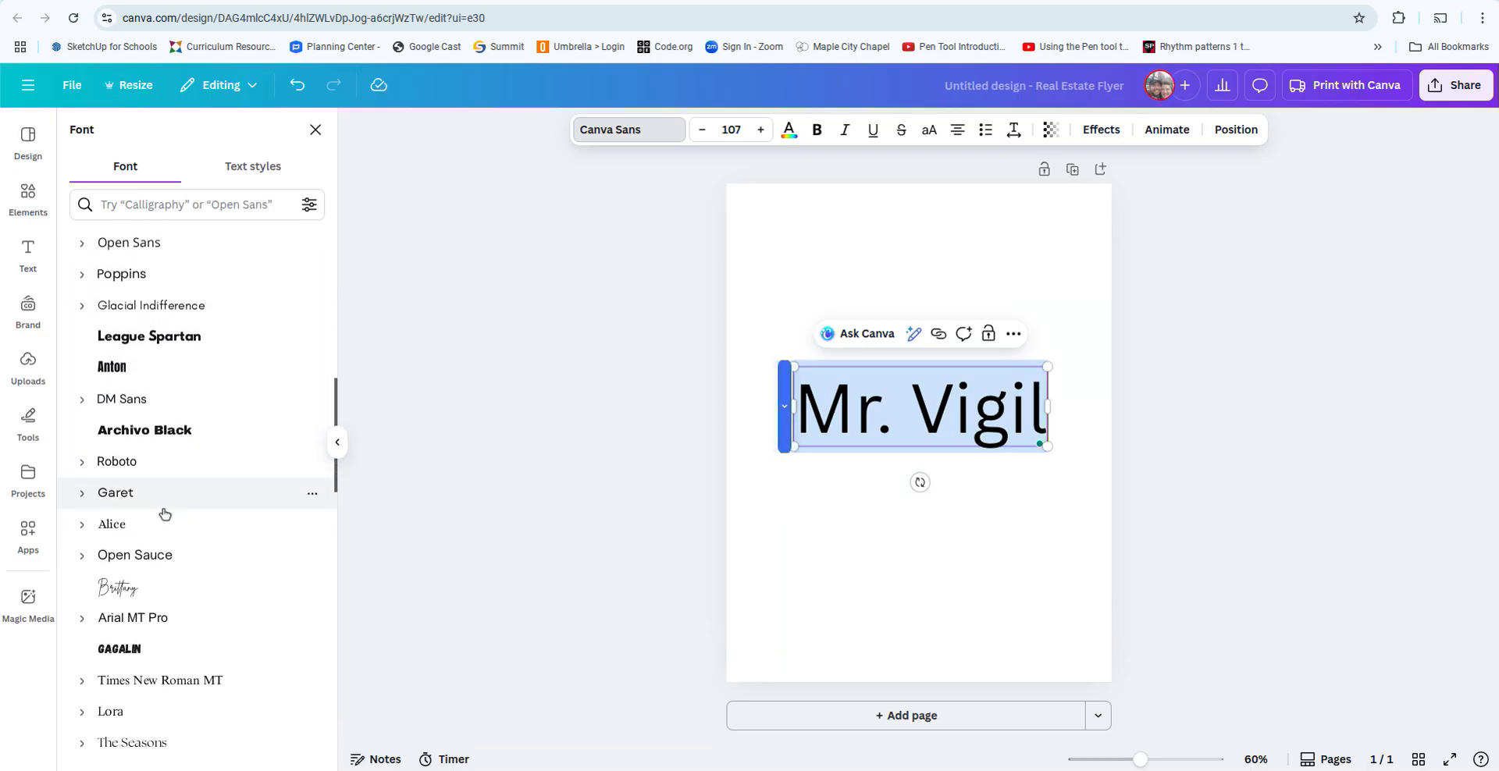
click(137, 649)
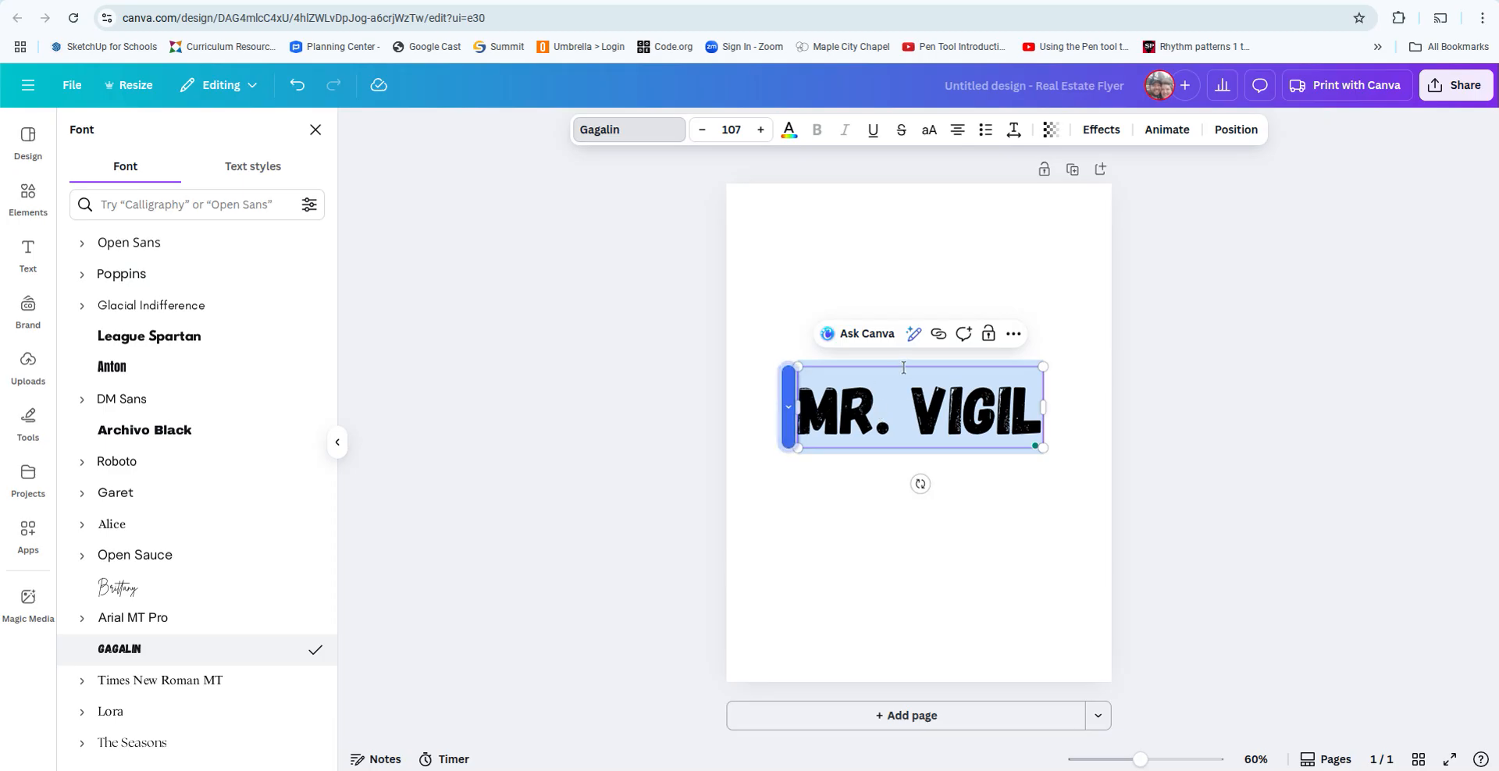
click(1156, 293)
click(977, 490)
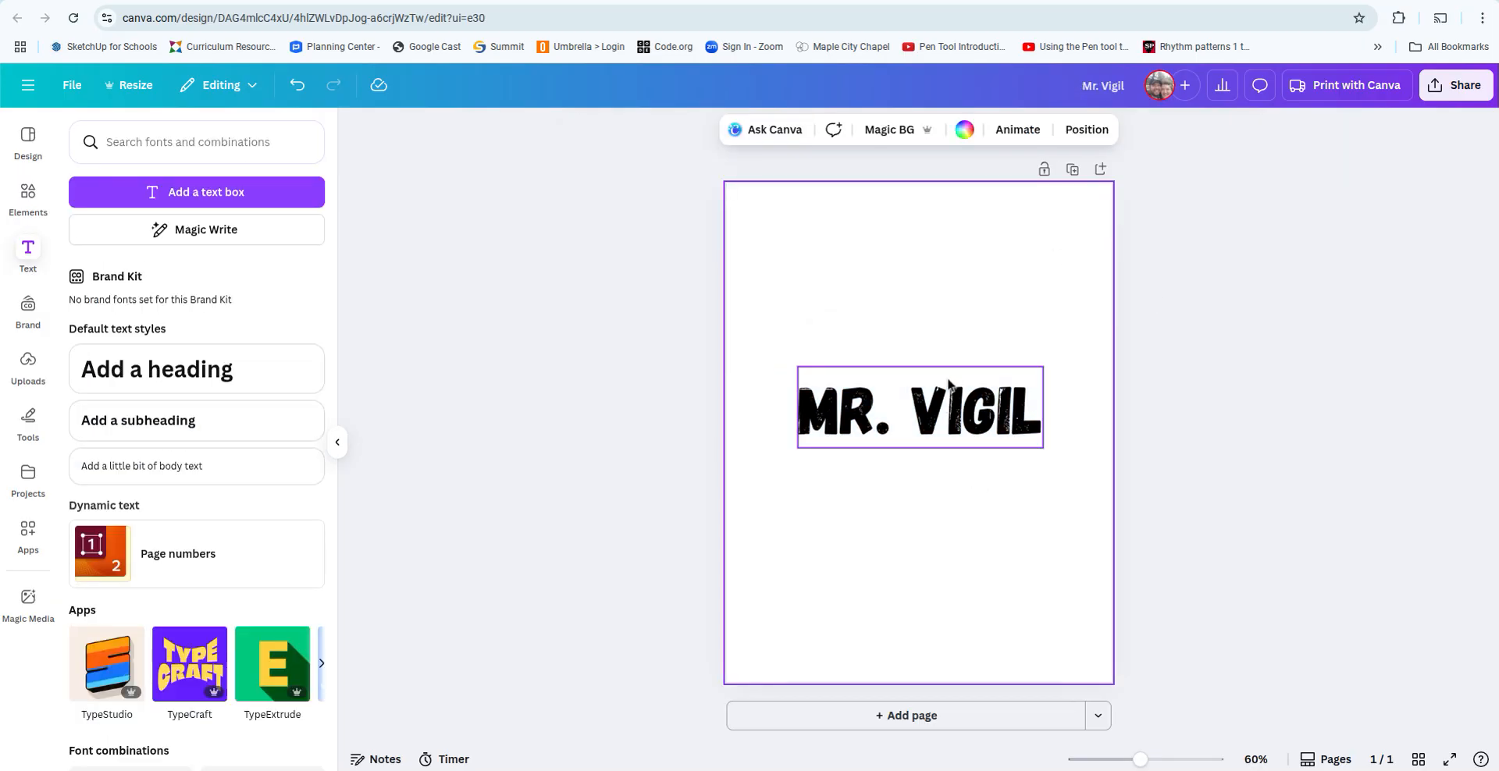
Move the name up to the upper part of the page and colour its text dark violet.
drag(952, 377, 947, 254)
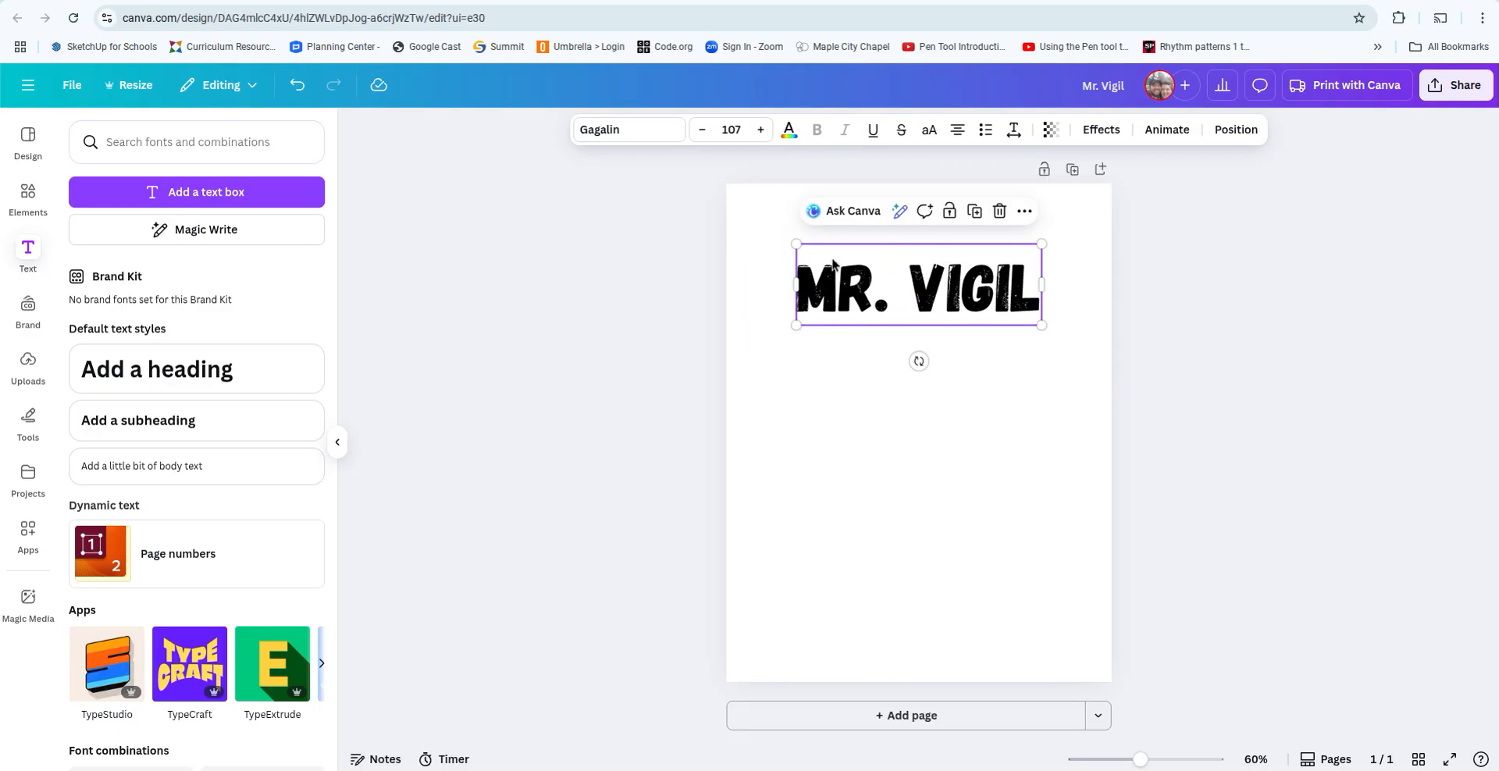
click(790, 130)
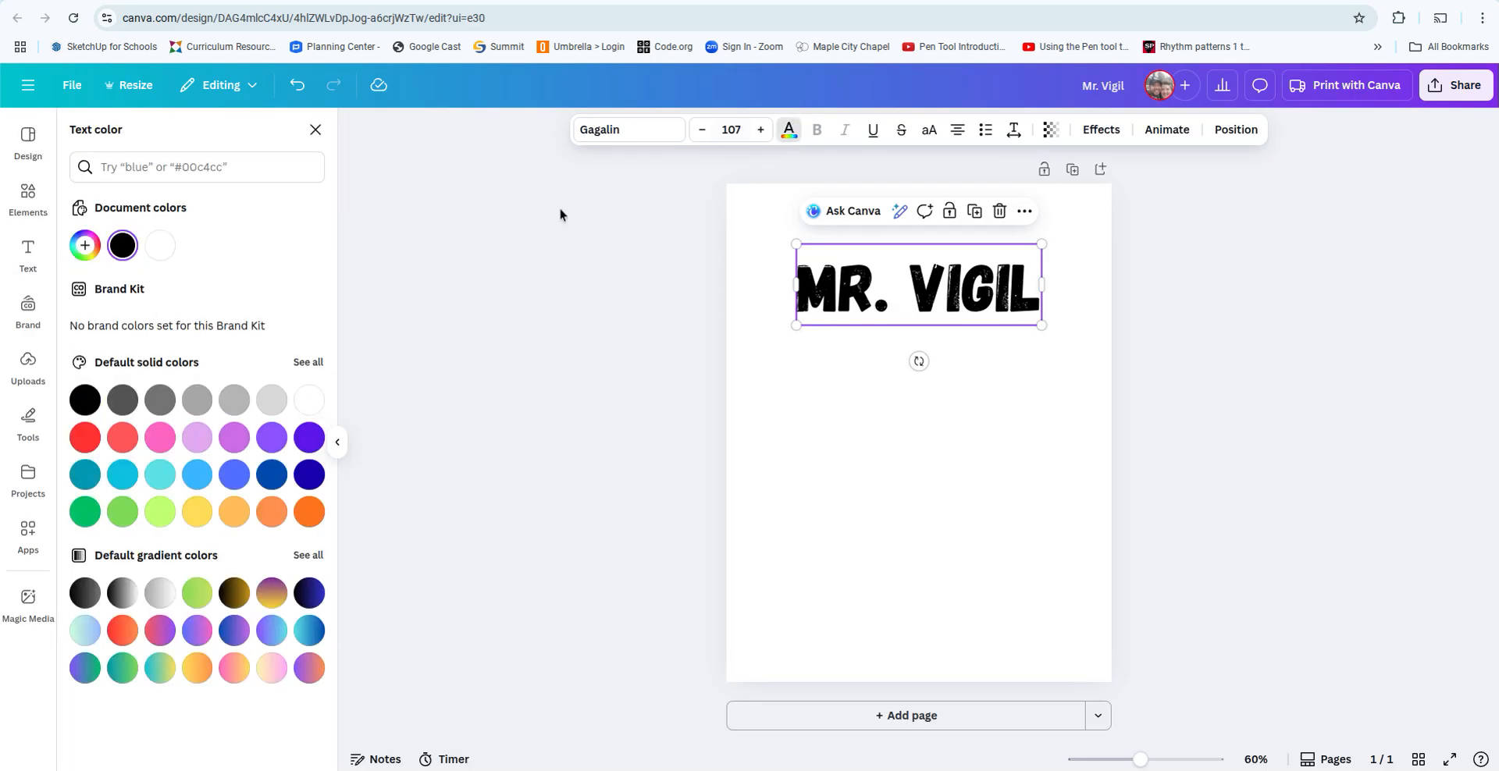
click(309, 438)
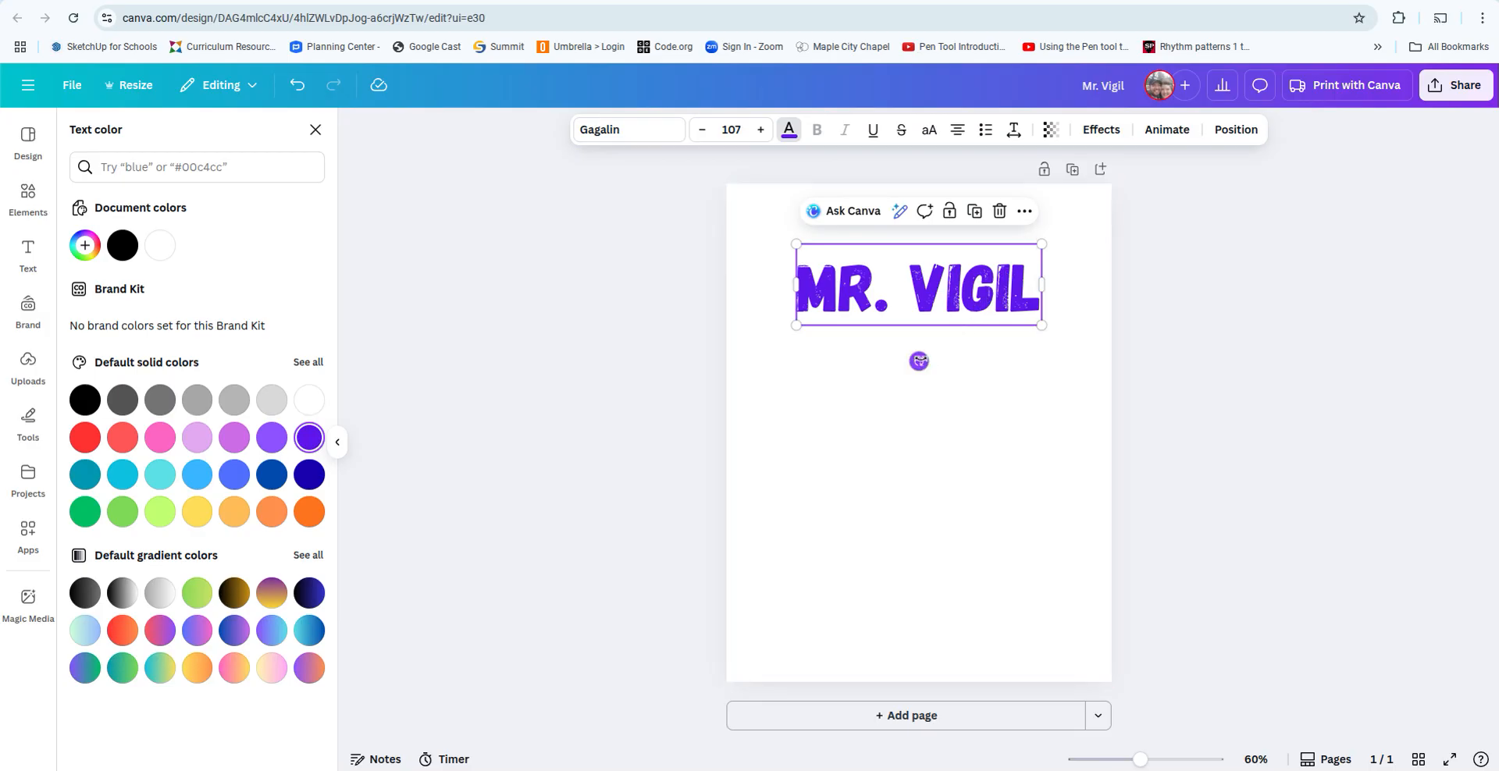
mouse_move(918, 362)
mouse_down()
mouse_move(940, 356)
mouse_move(901, 362)
mouse_move(916, 360)
mouse_up()
Search the elements library for "texture background".
click(30, 202)
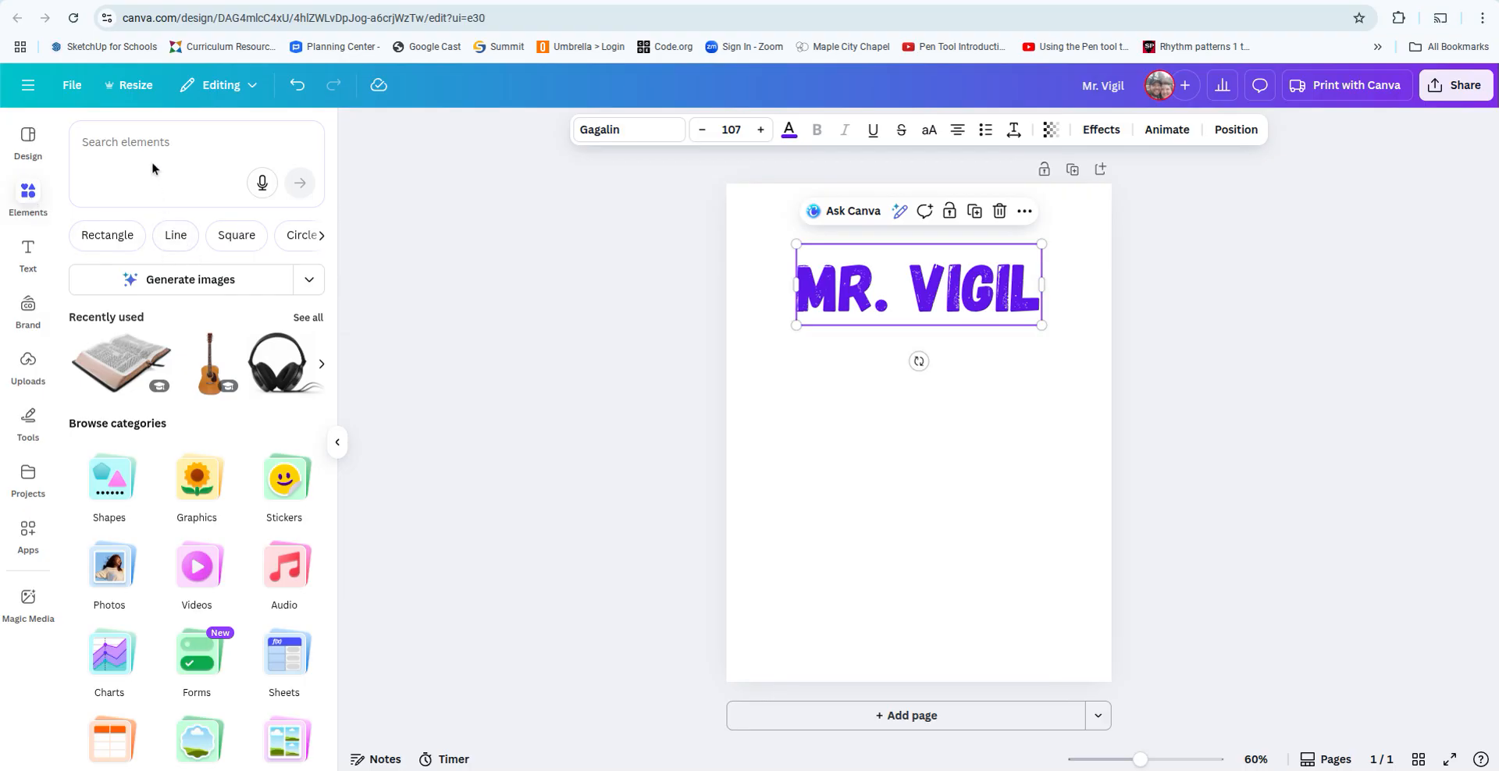
scroll(161, 487, down, 2)
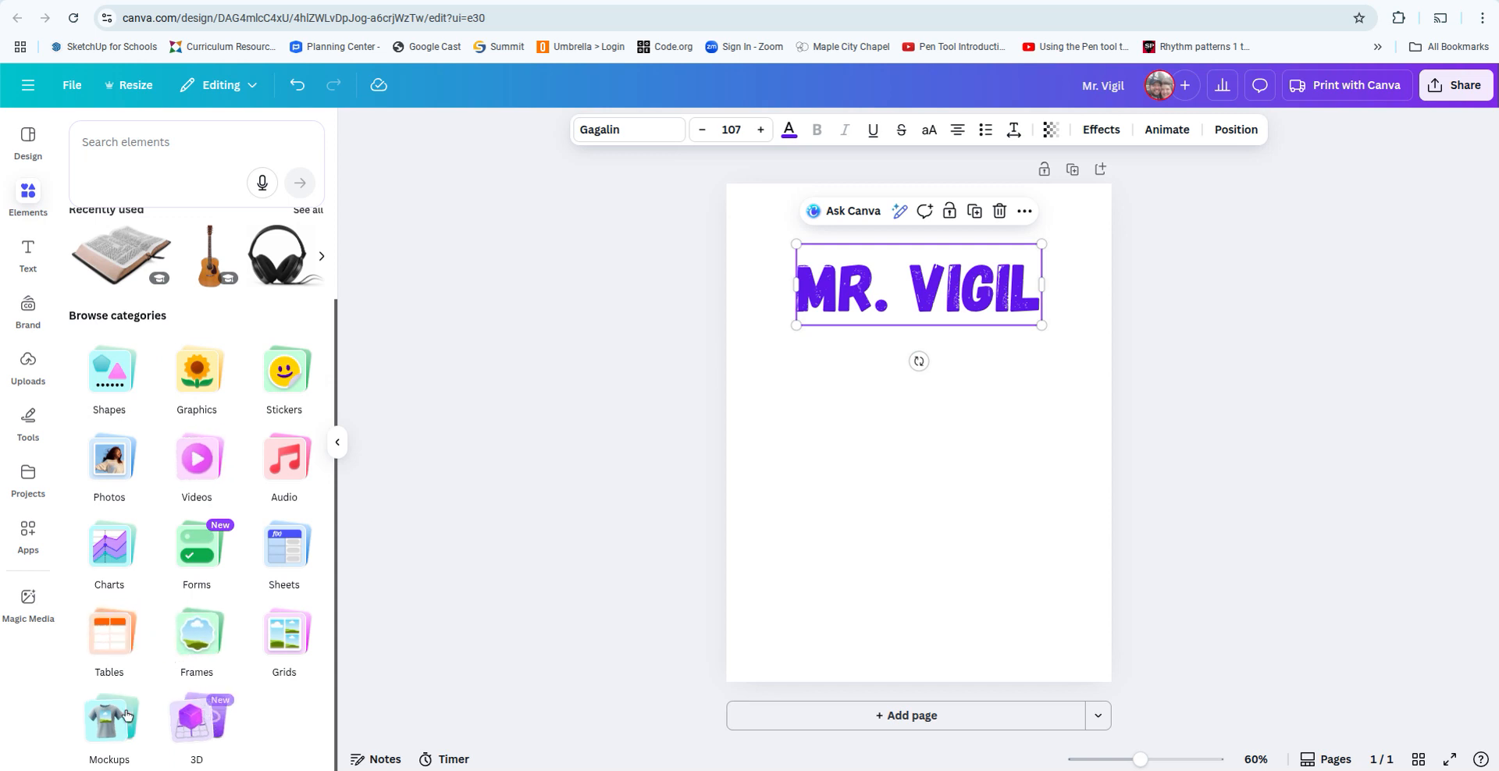
scroll(125, 394, up, 2)
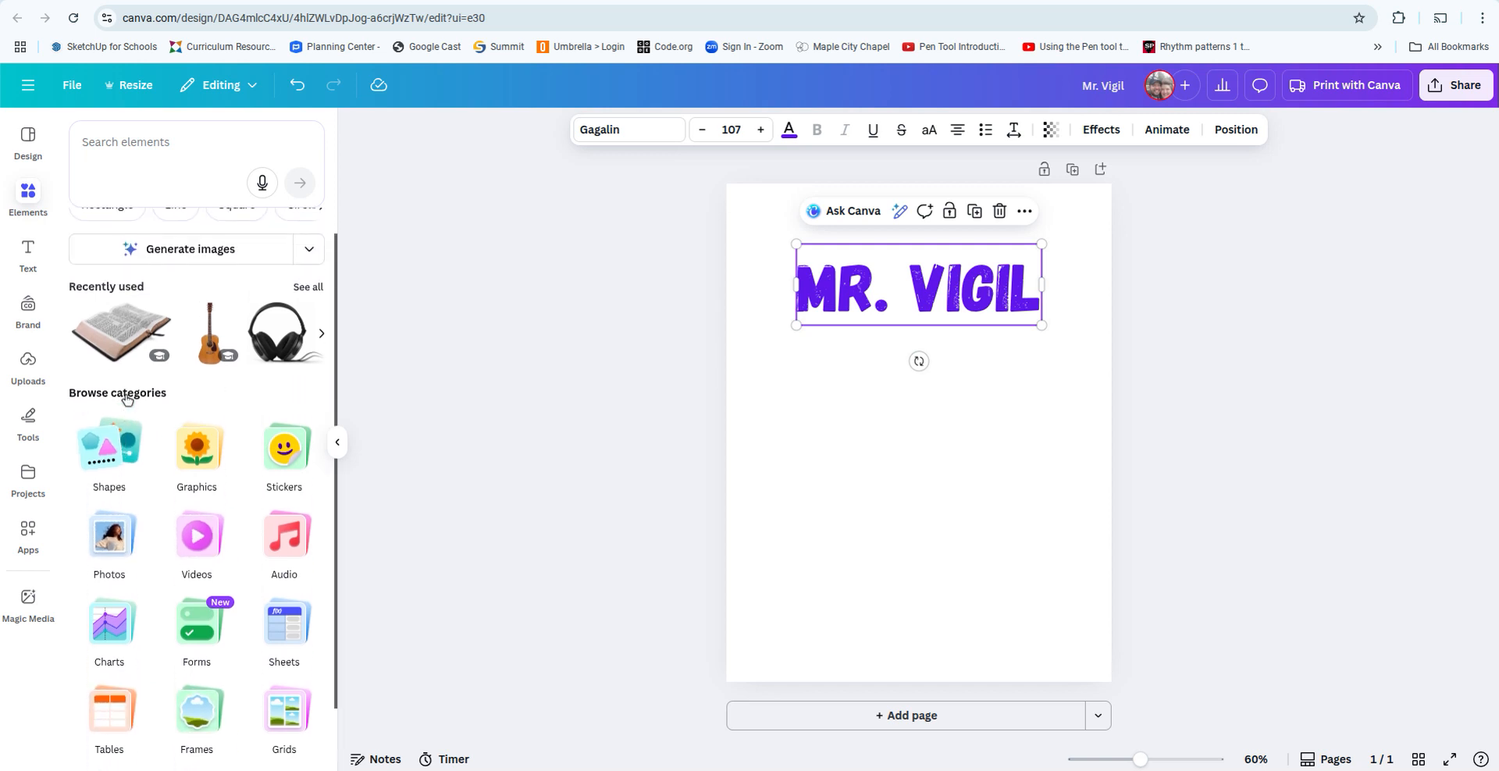
click(145, 145)
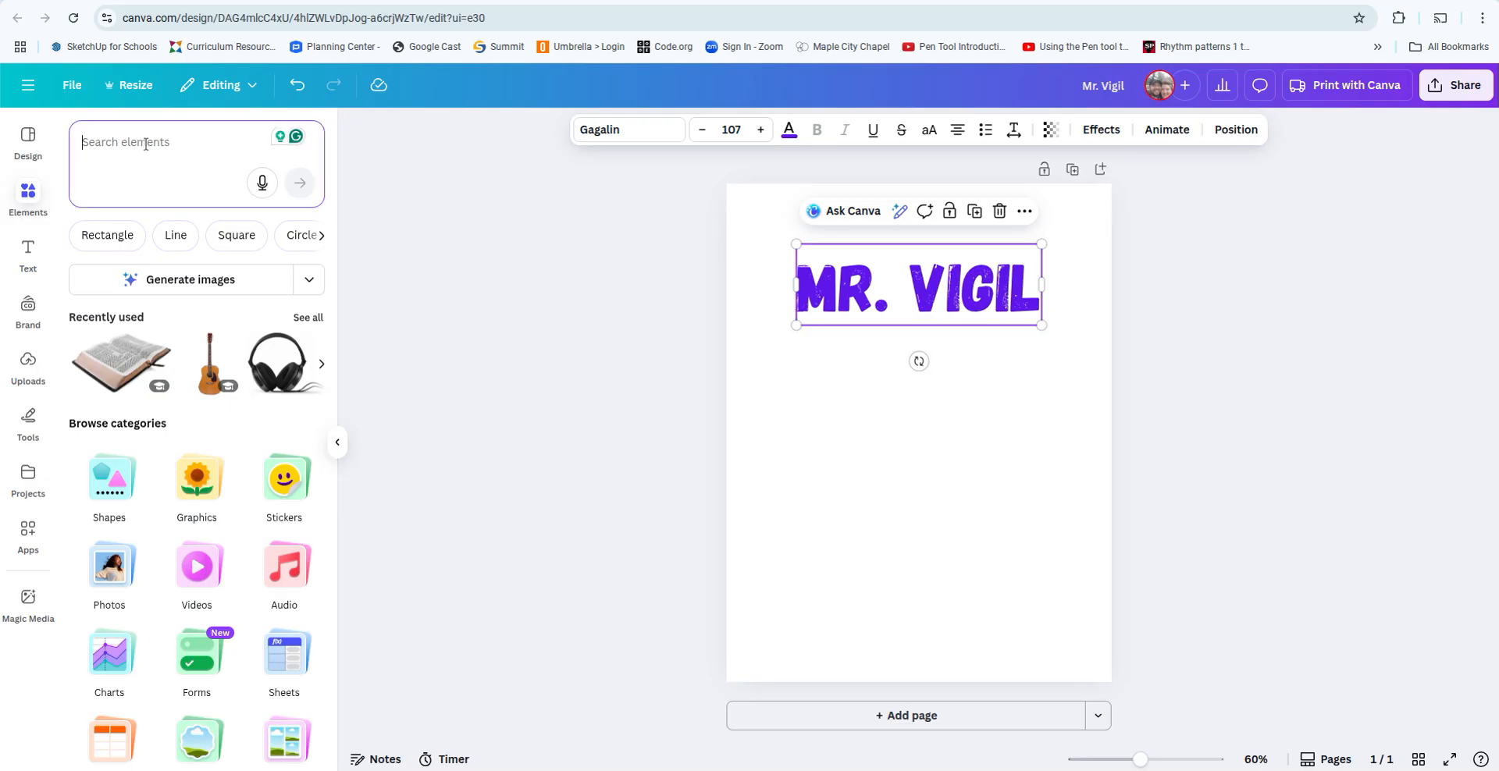
text(text)
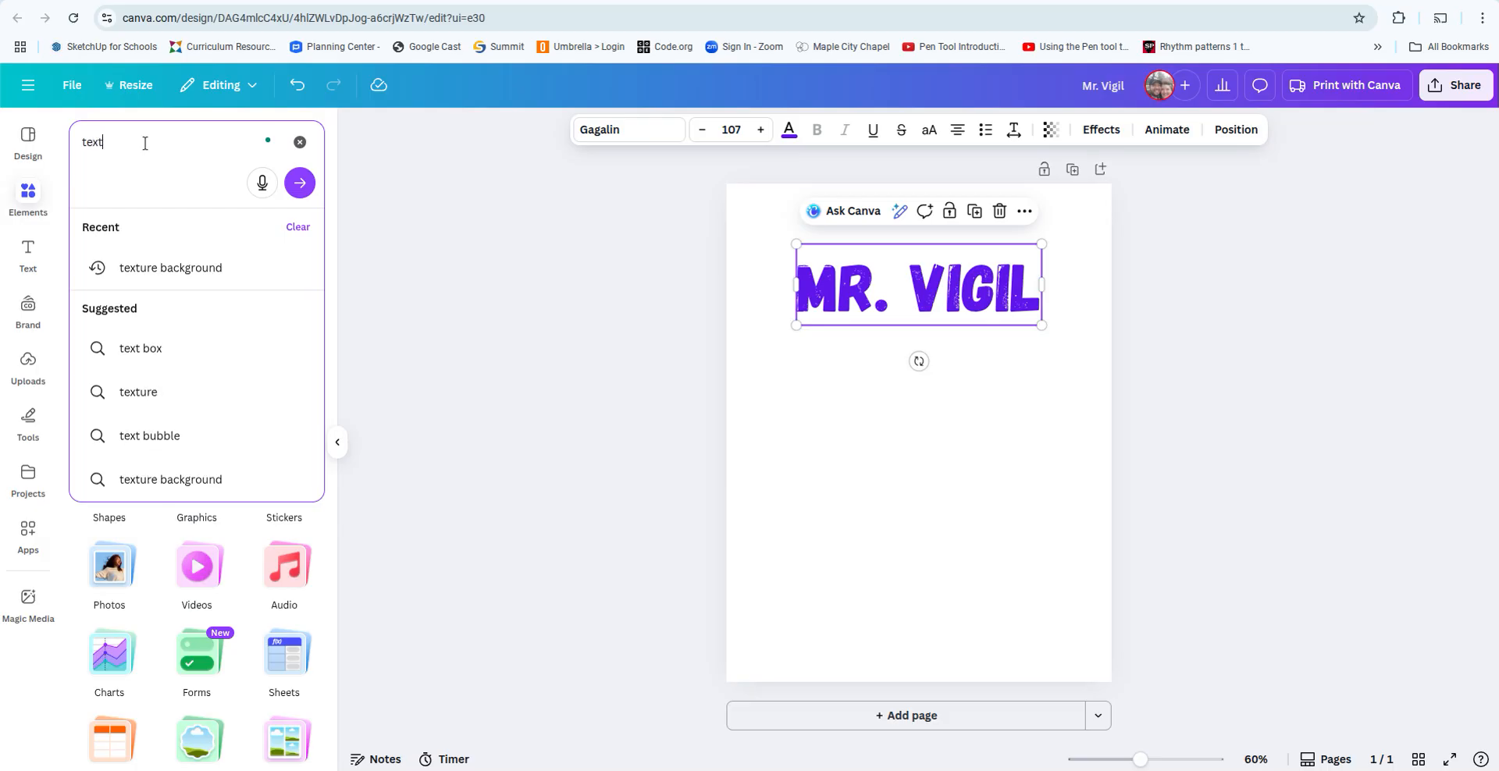
text(ure b)
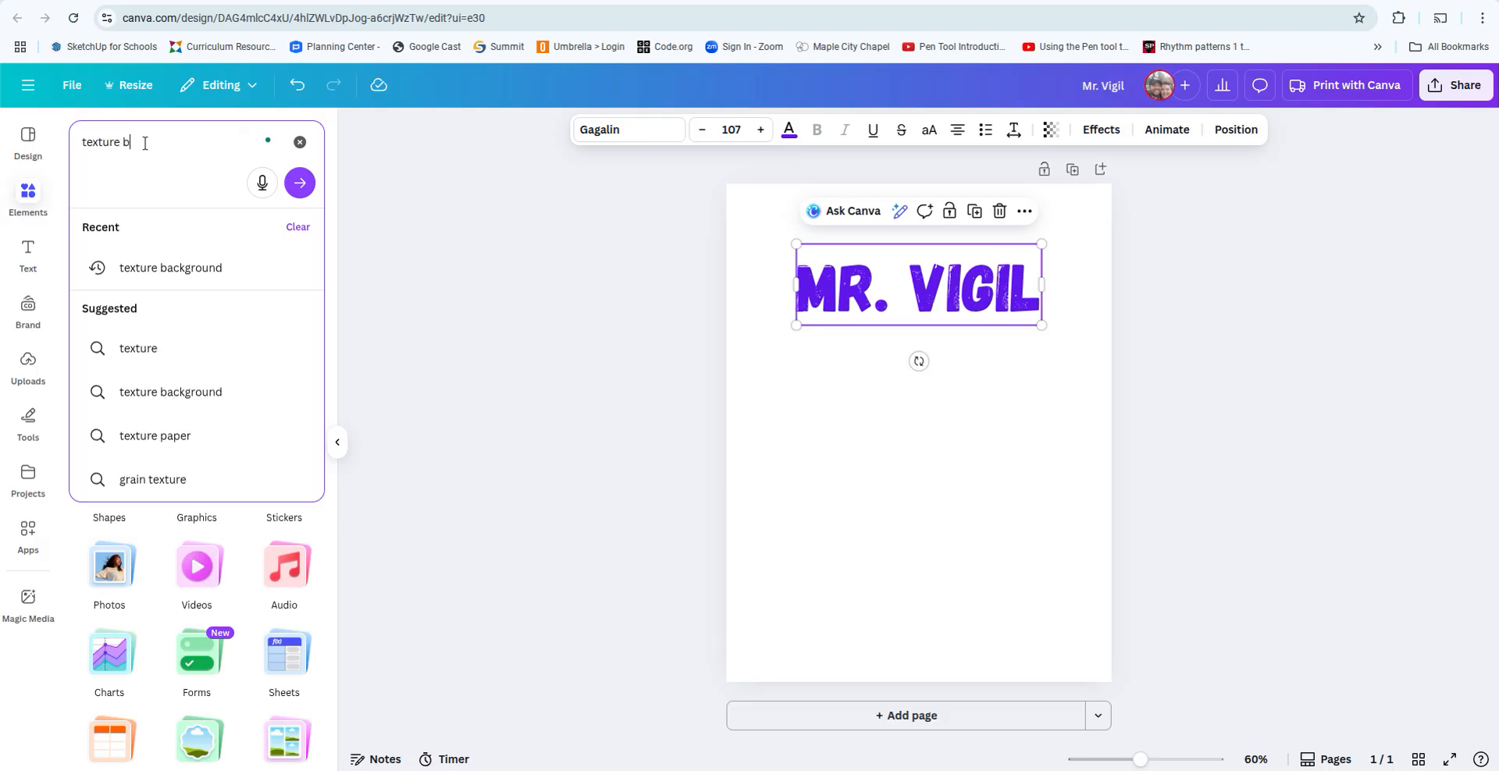
text(ackground)
key(Return)
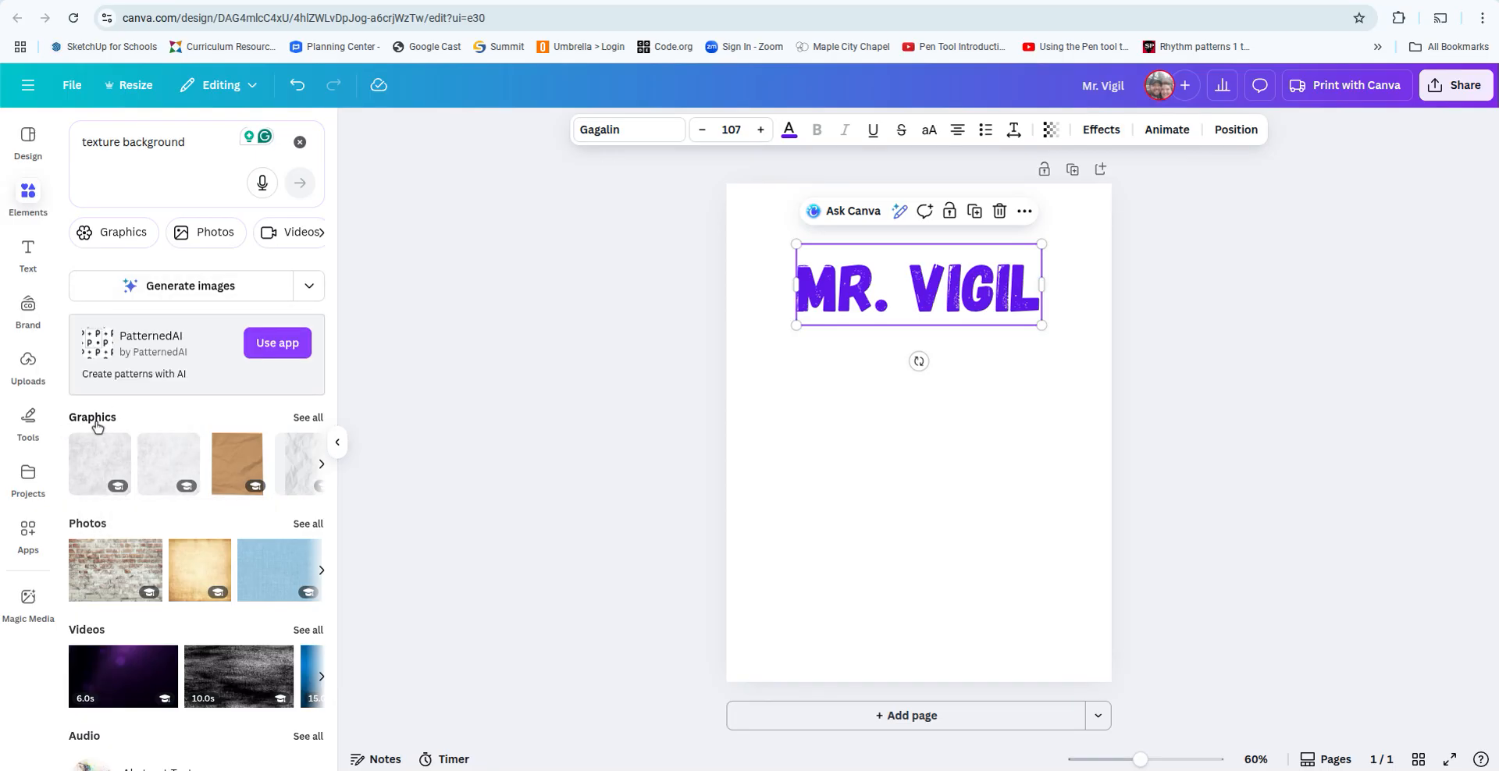
Browse the texture background photo results and add the white photo with the fine dotted pattern to the page.
scroll(96, 426, down, 1)
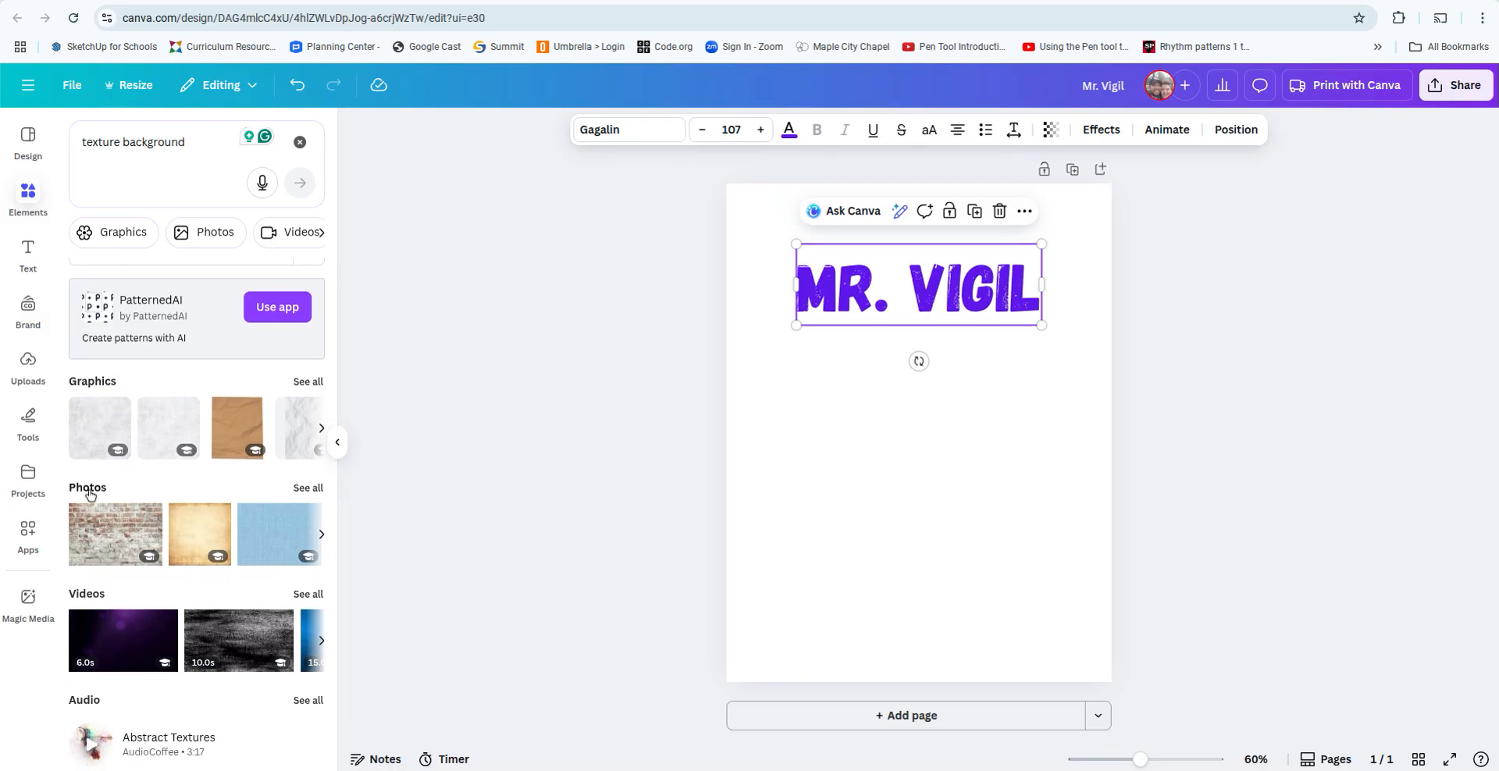
scroll(89, 493, down, 2)
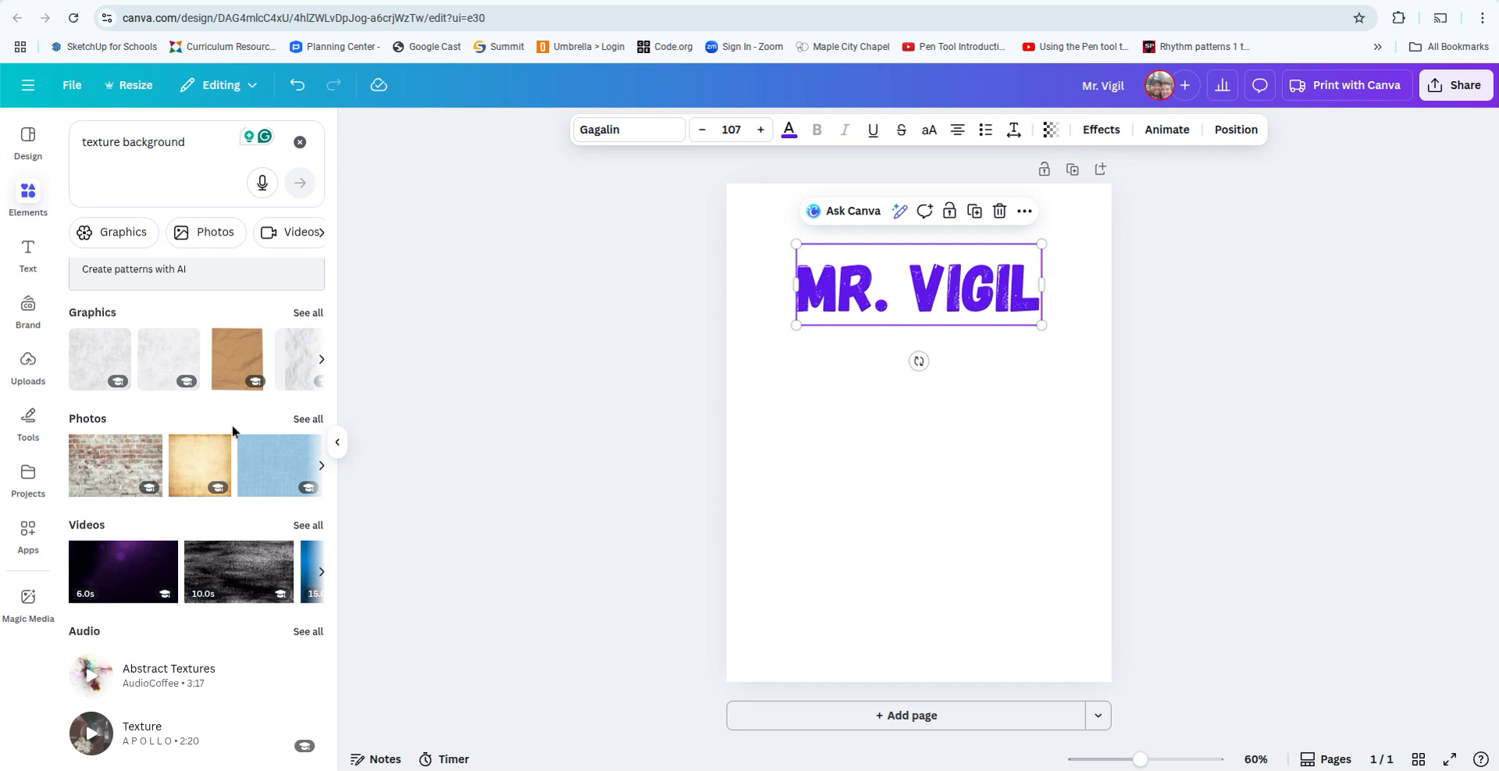
click(307, 420)
scroll(134, 505, down, 1)
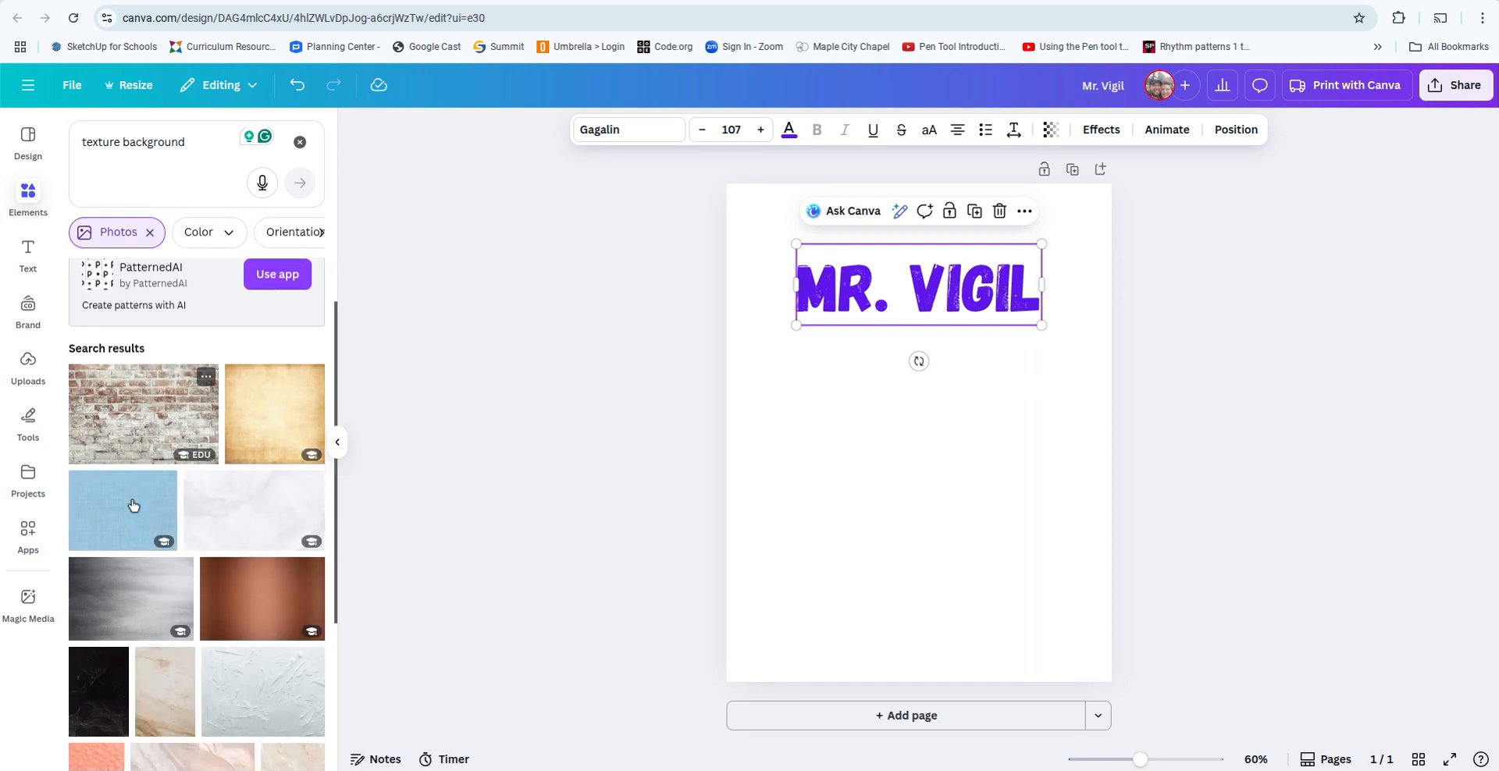
scroll(134, 505, down, 4)
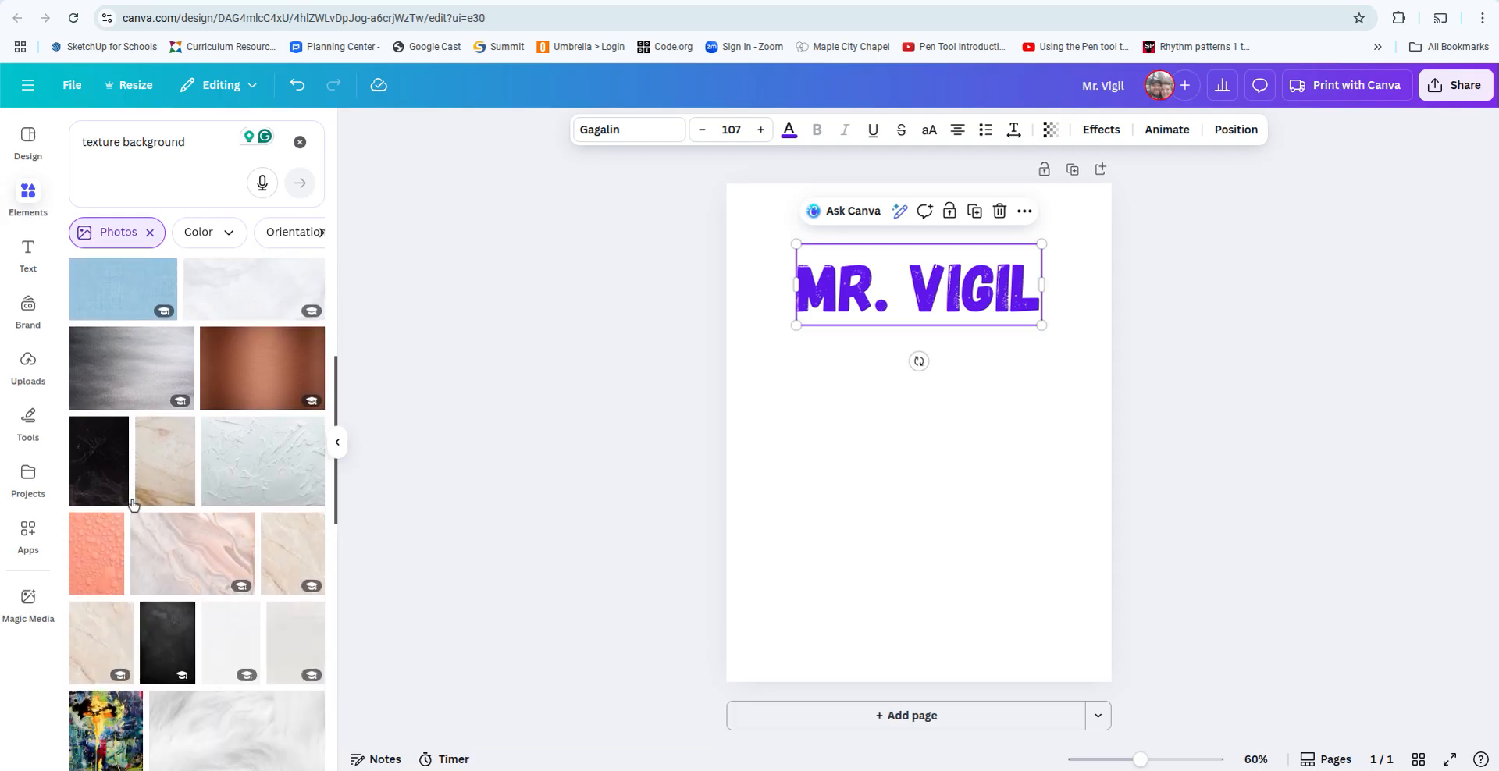
scroll(133, 506, down, 5)
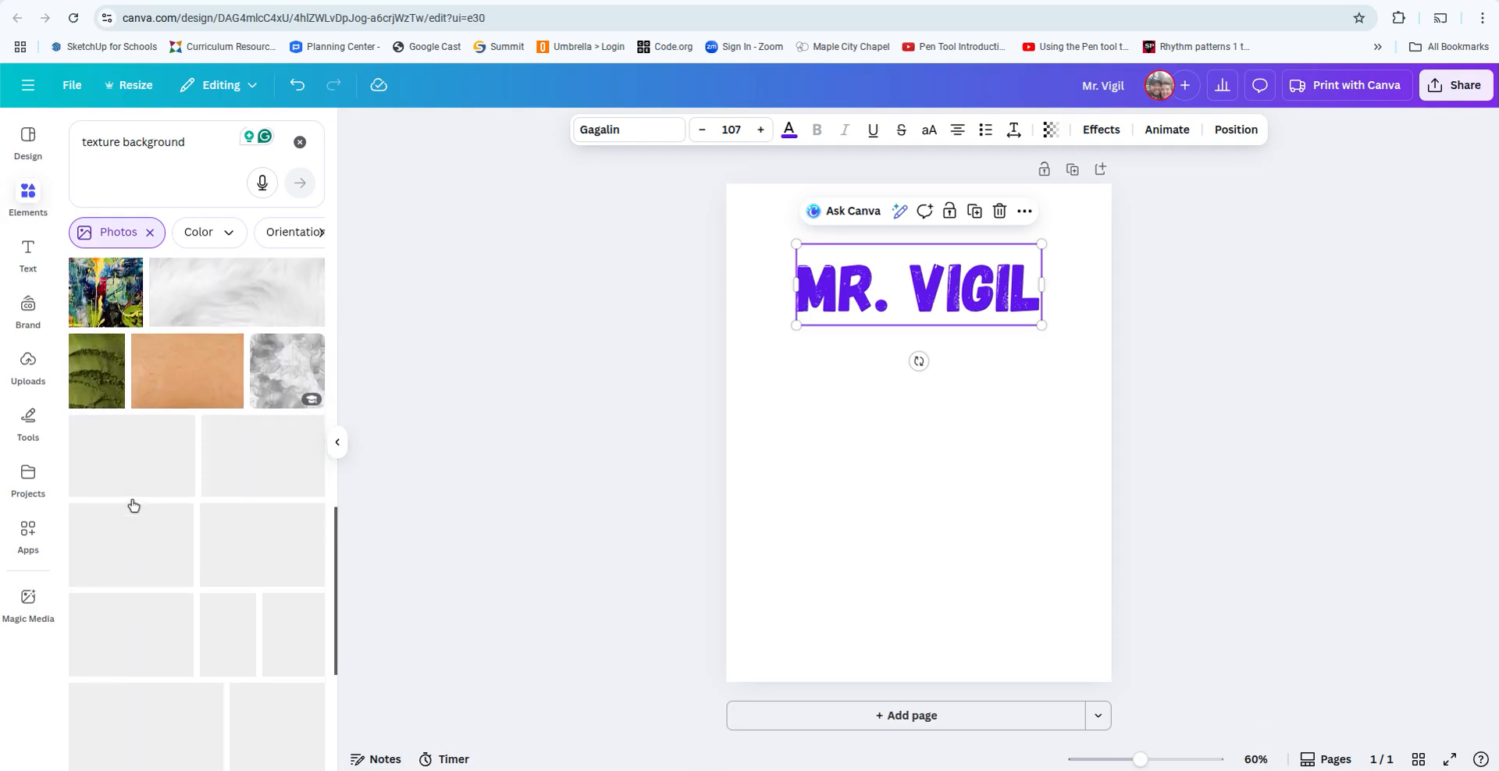
scroll(134, 505, down, 2)
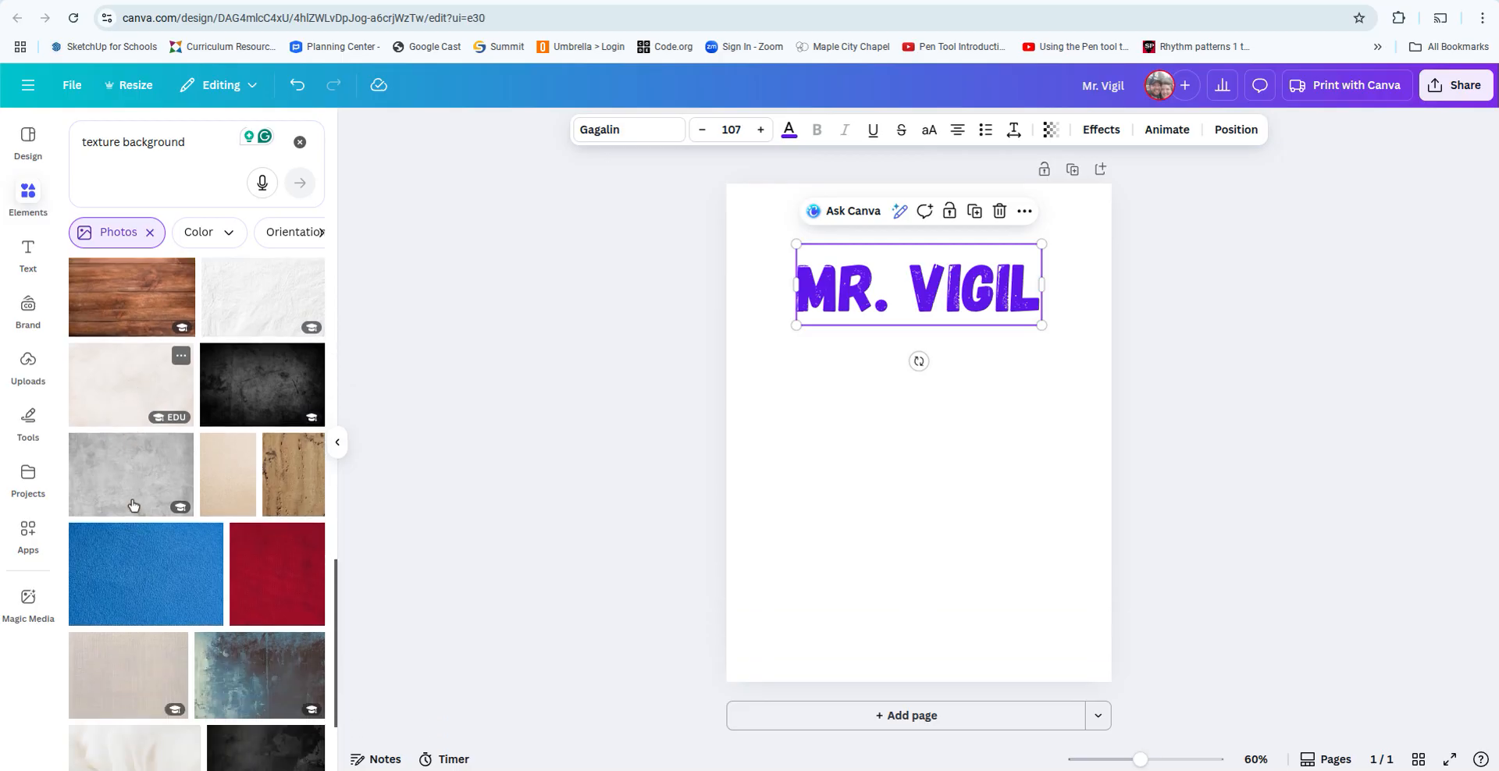
scroll(134, 506, down, 5)
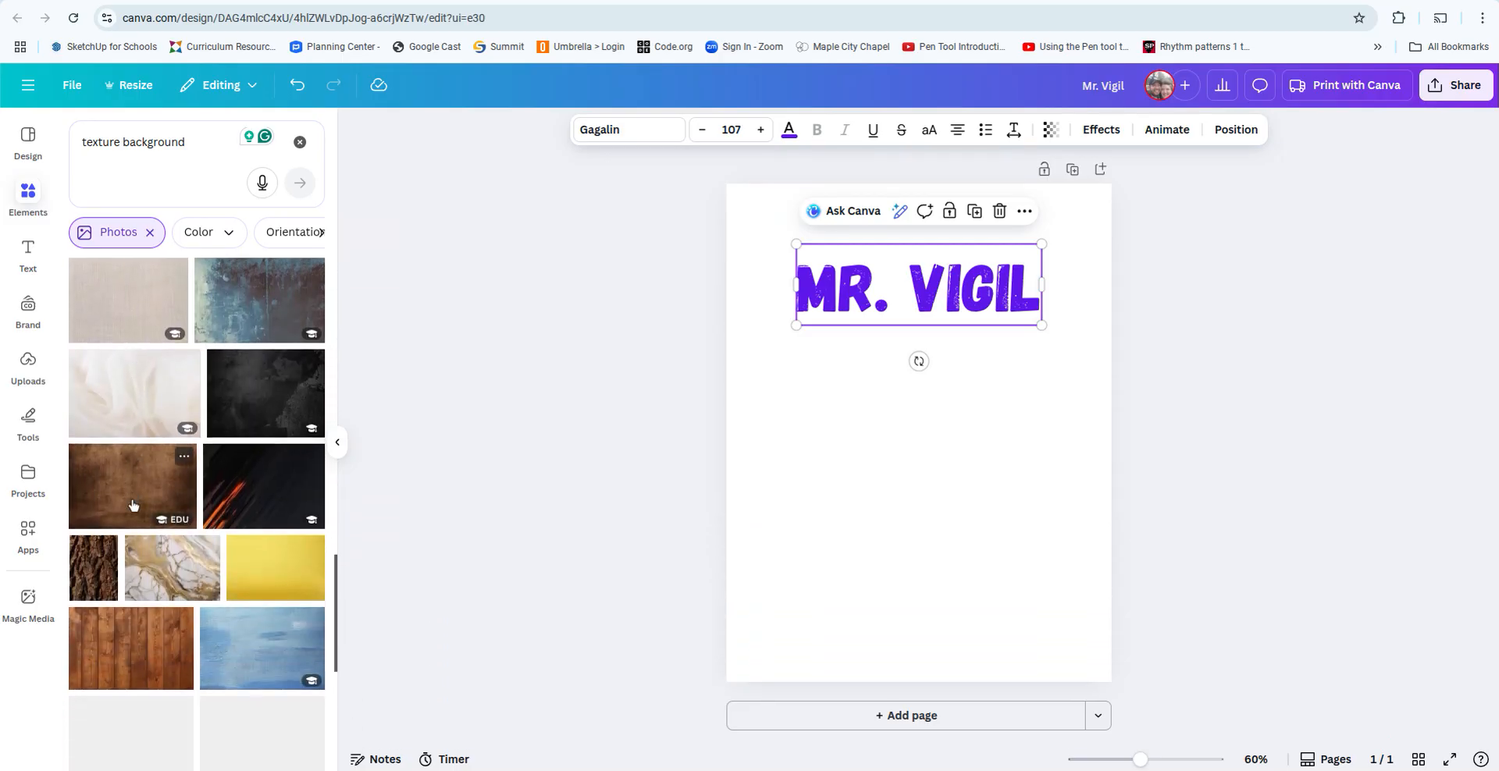
scroll(134, 506, down, 3)
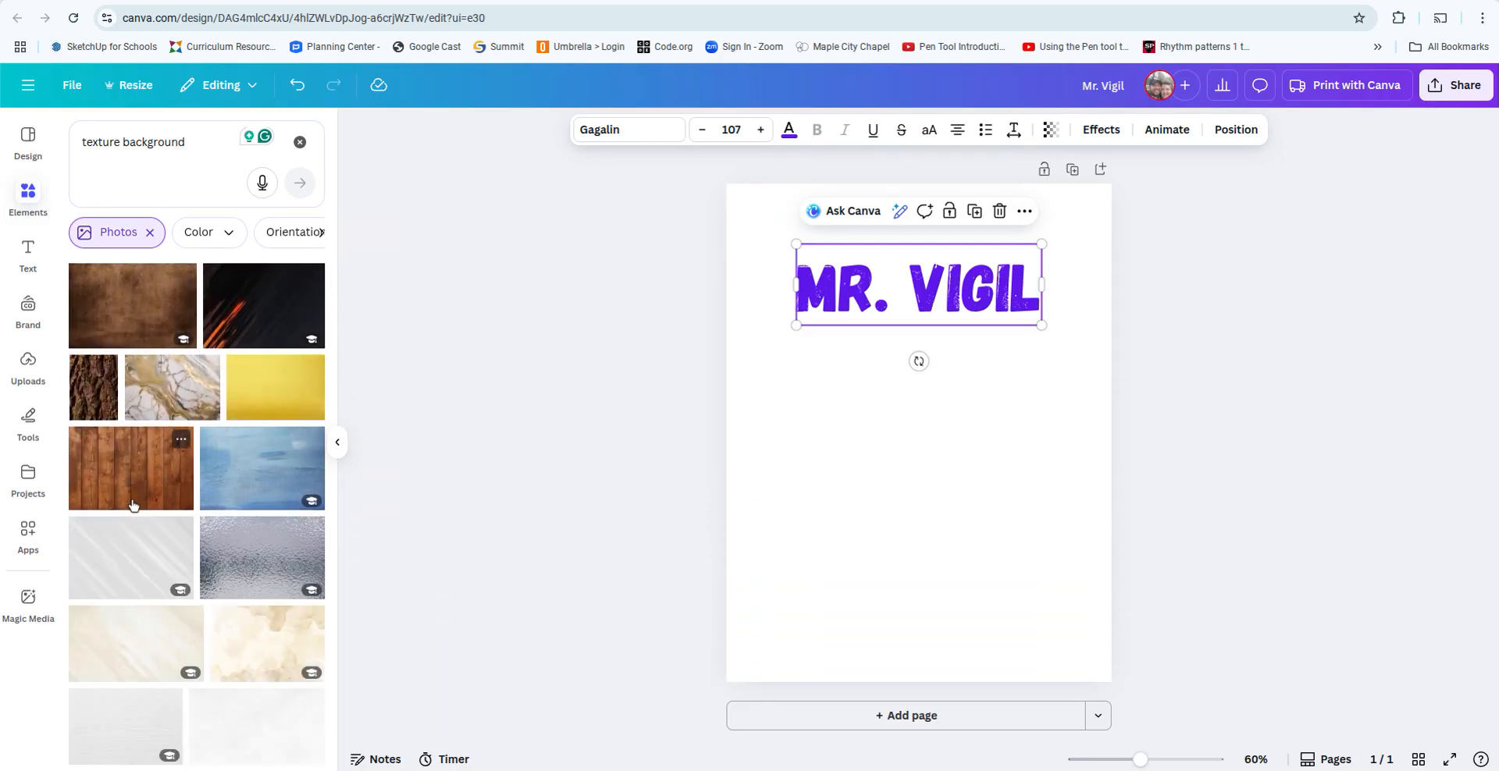
scroll(134, 506, down, 6)
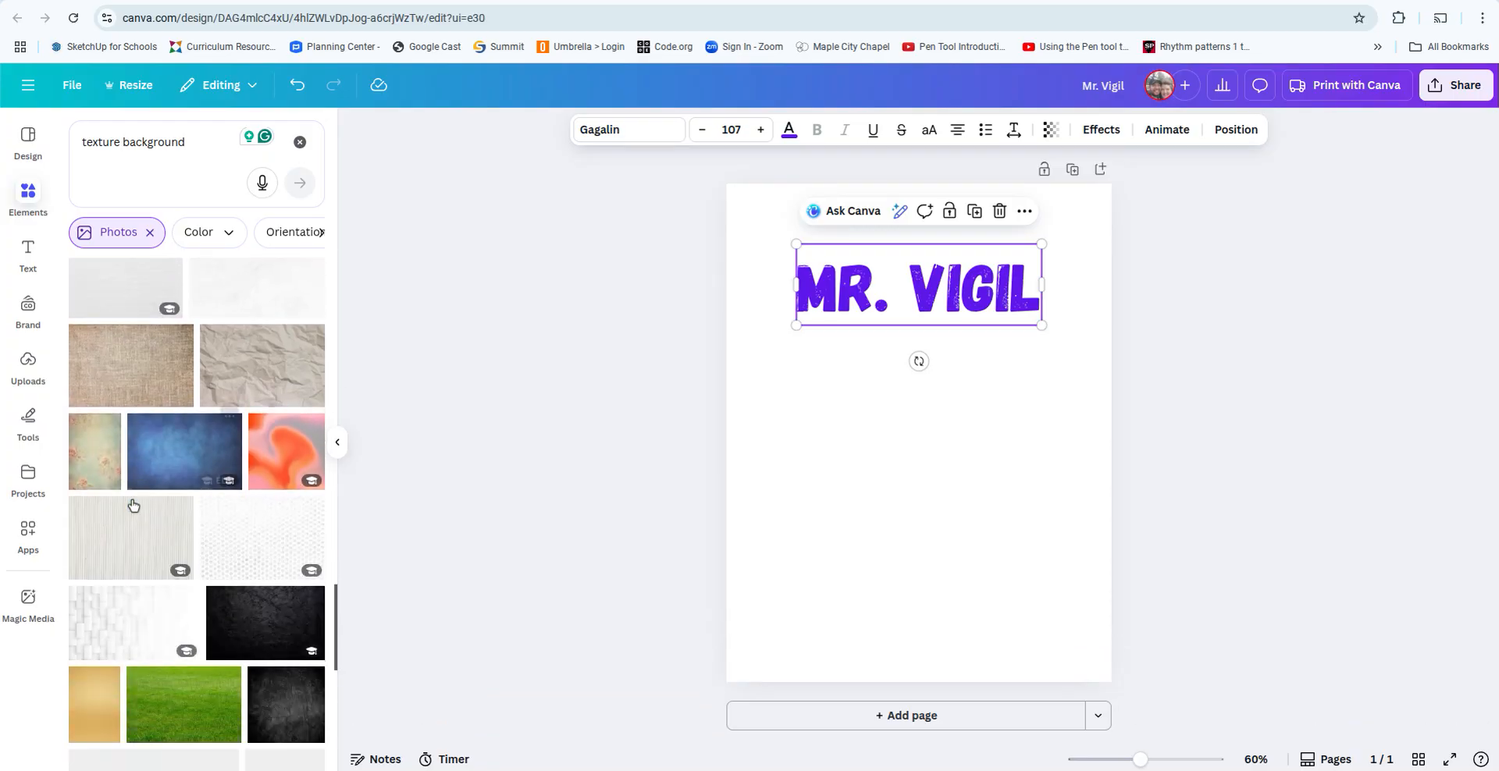
click(265, 536)
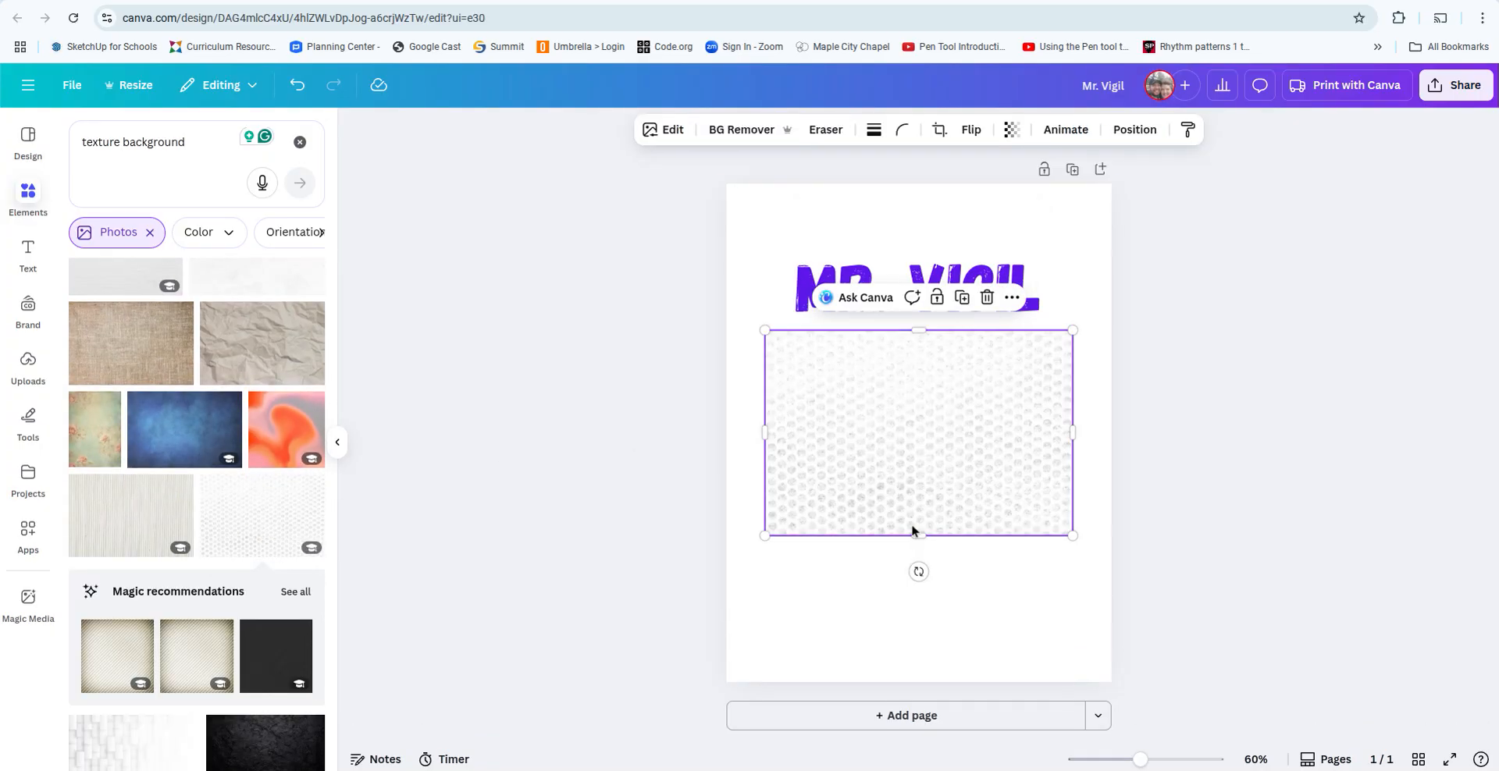
Rotate the dotted texture photo 90 degrees clockwise and enlarge it until it covers the whole page behind the name.
drag(919, 571, 706, 434)
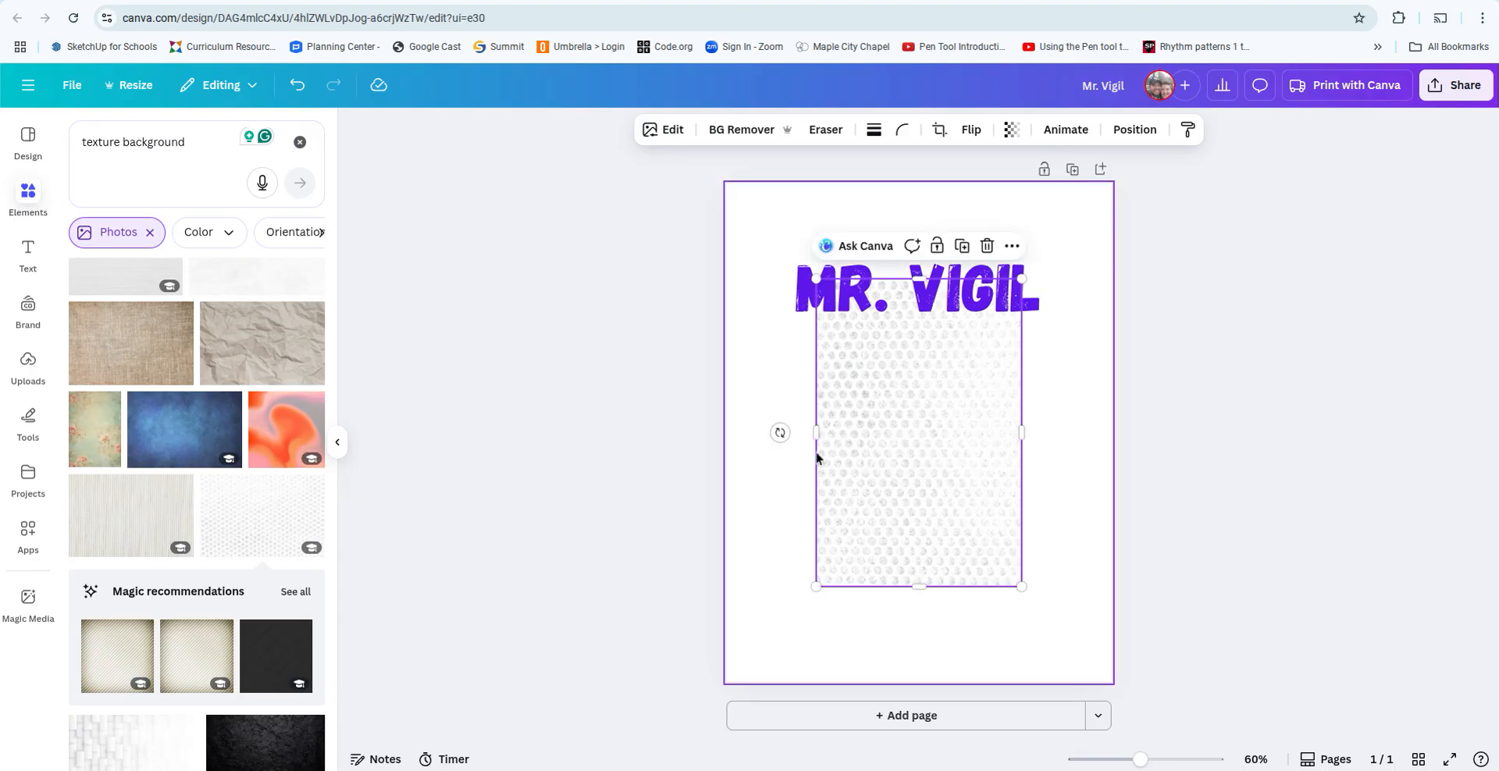
drag(1021, 278, 1151, 141)
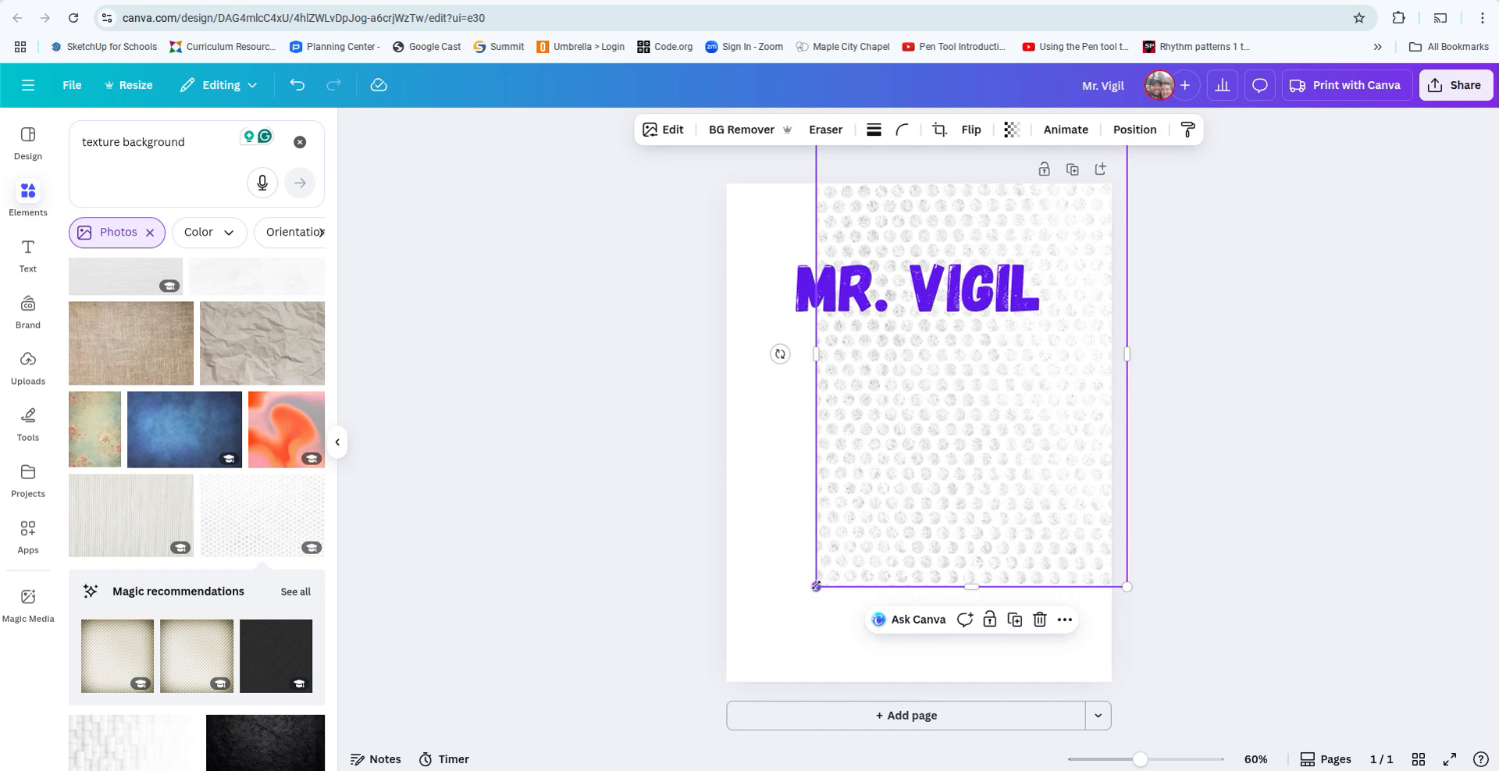
drag(816, 586, 690, 718)
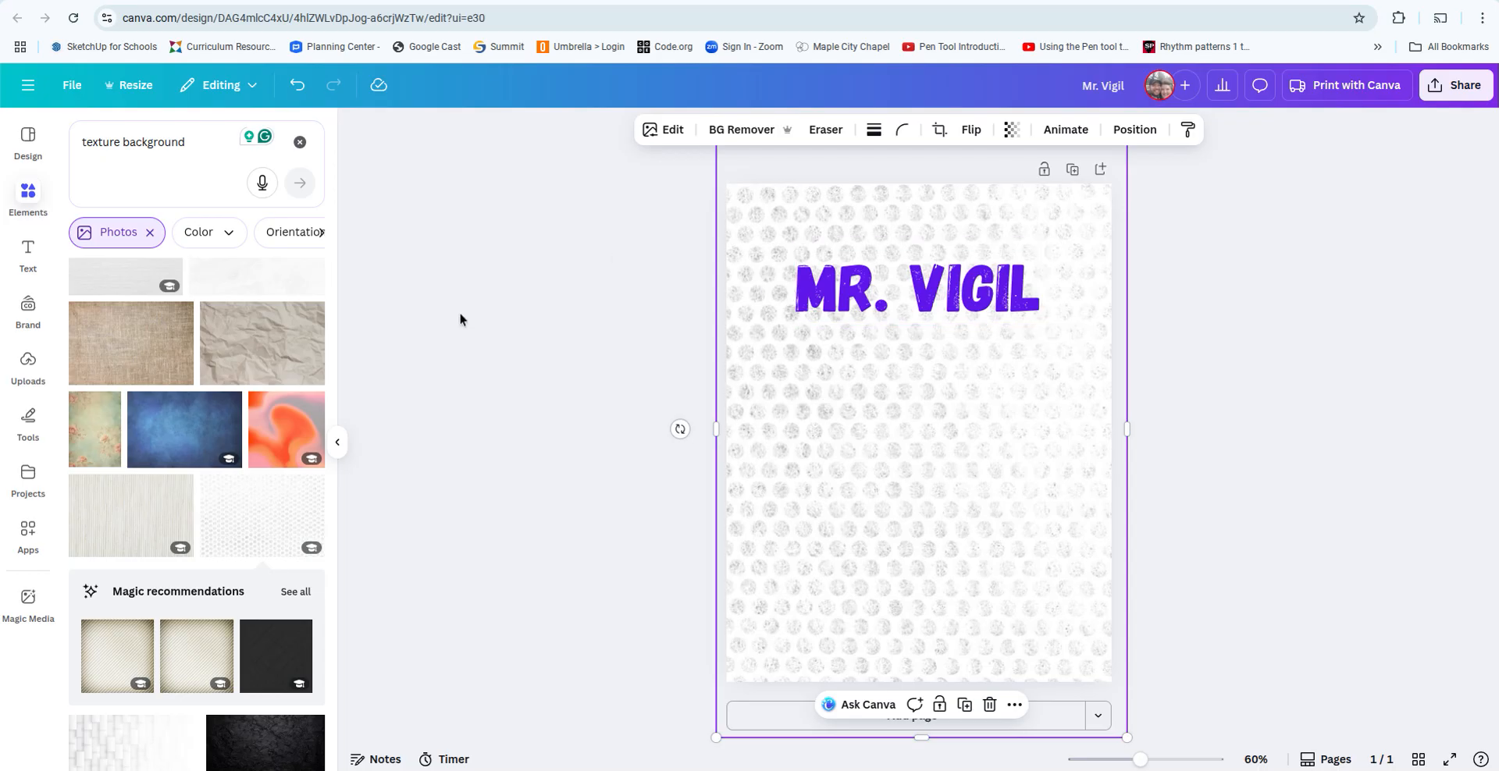
Replace the previous elements search with a search for "dogs".
click(300, 143)
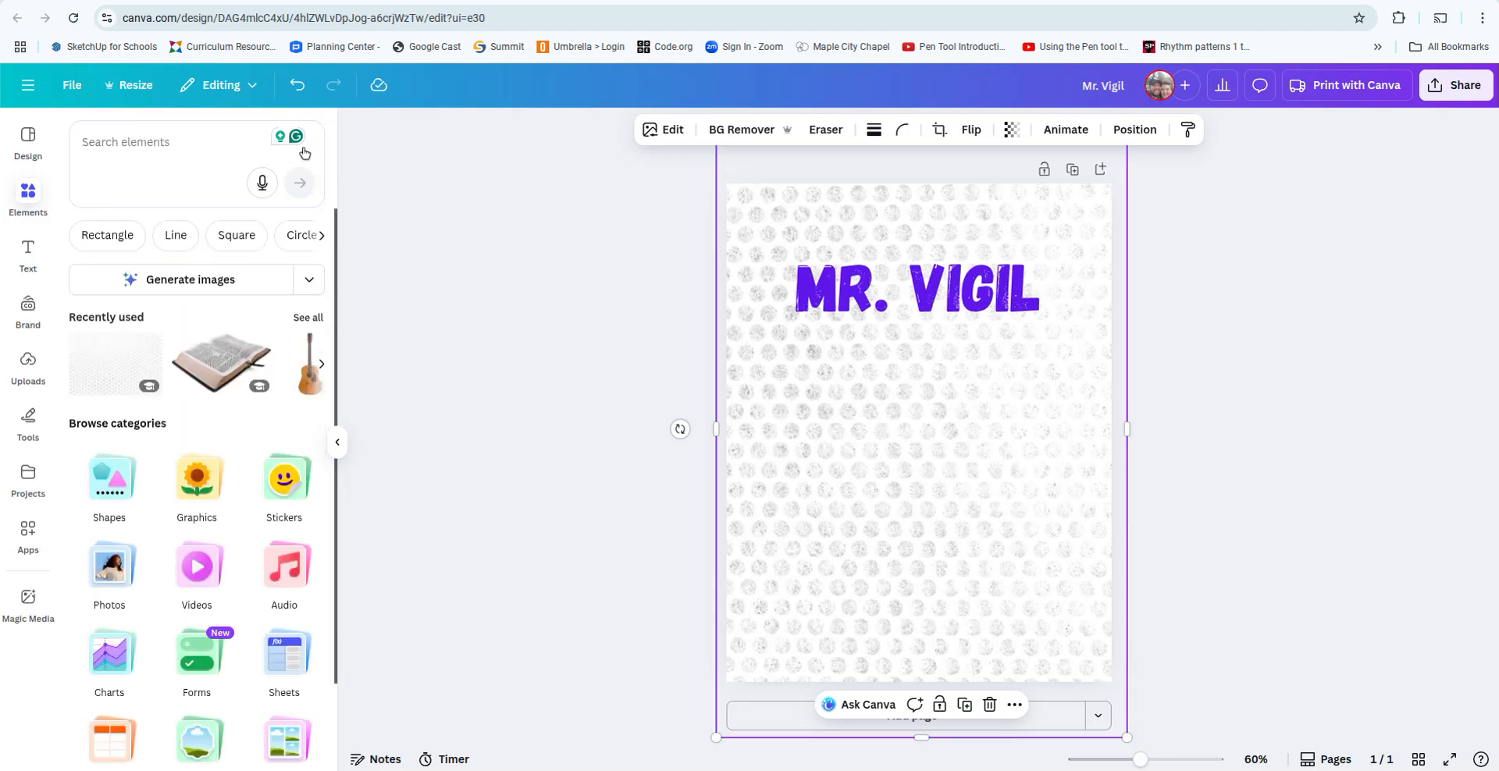
click(145, 144)
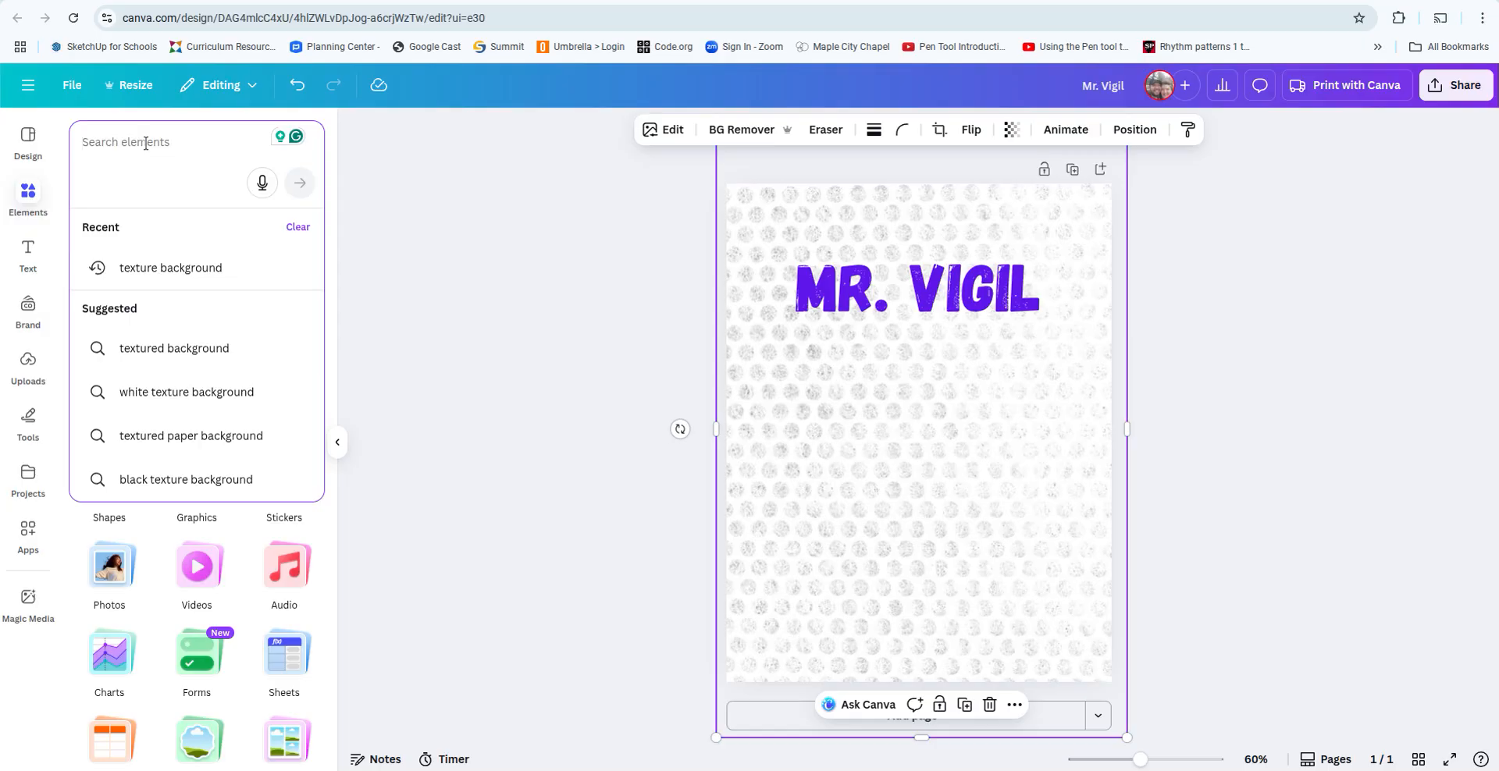
text(do)
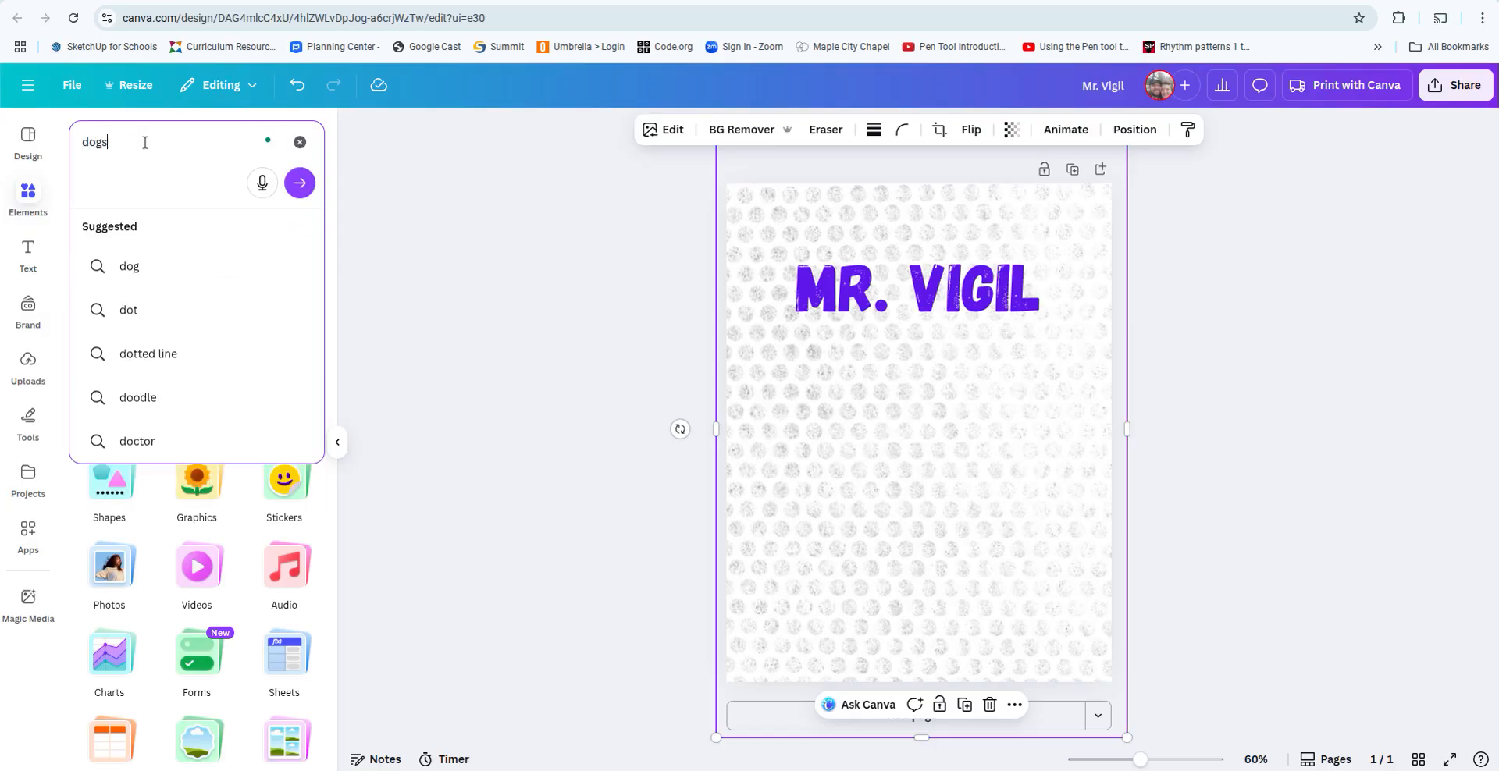
text(gs)
key(Return)
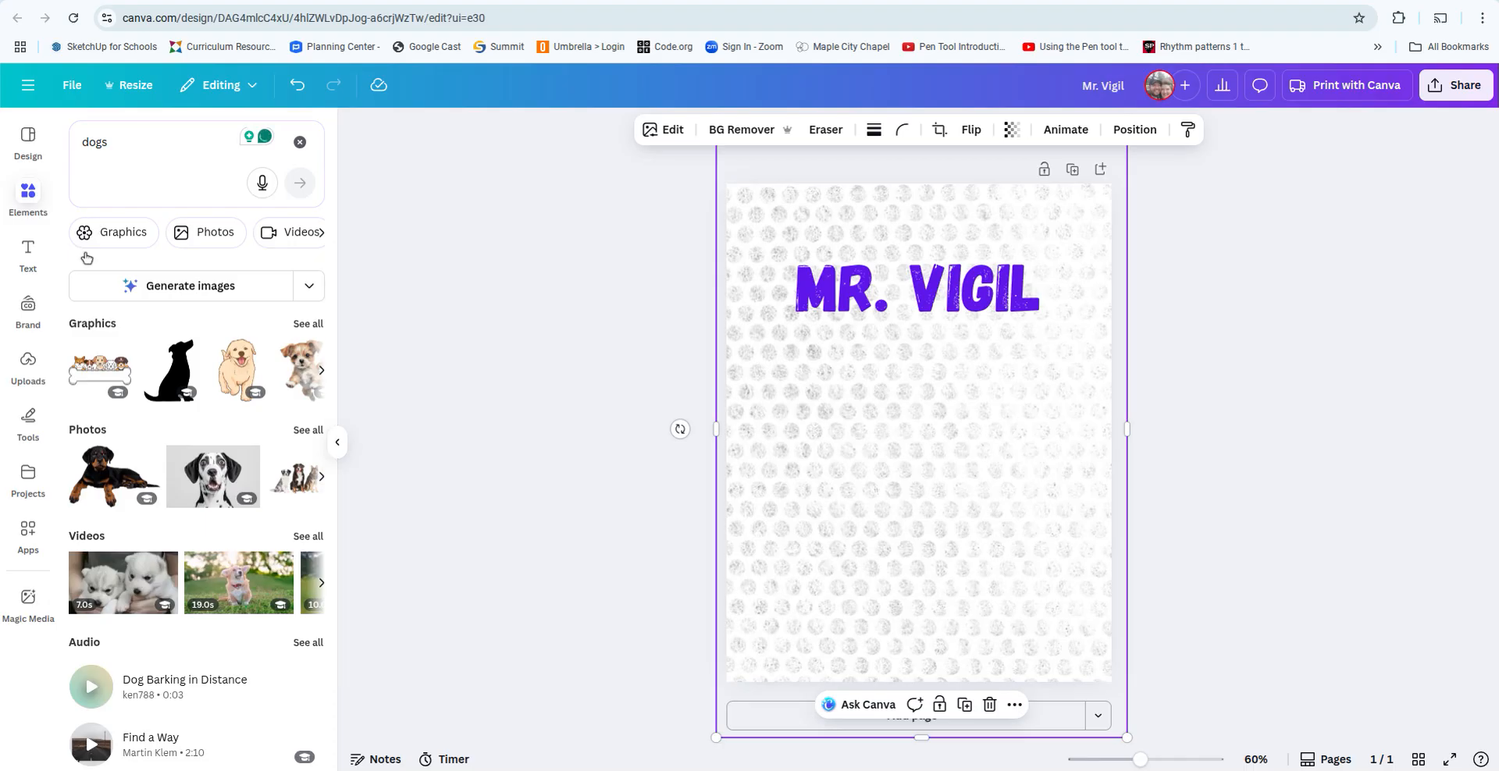
Add the photo of the standing brown dachshund with its head raised from the dog photos and remove its background.
click(304, 431)
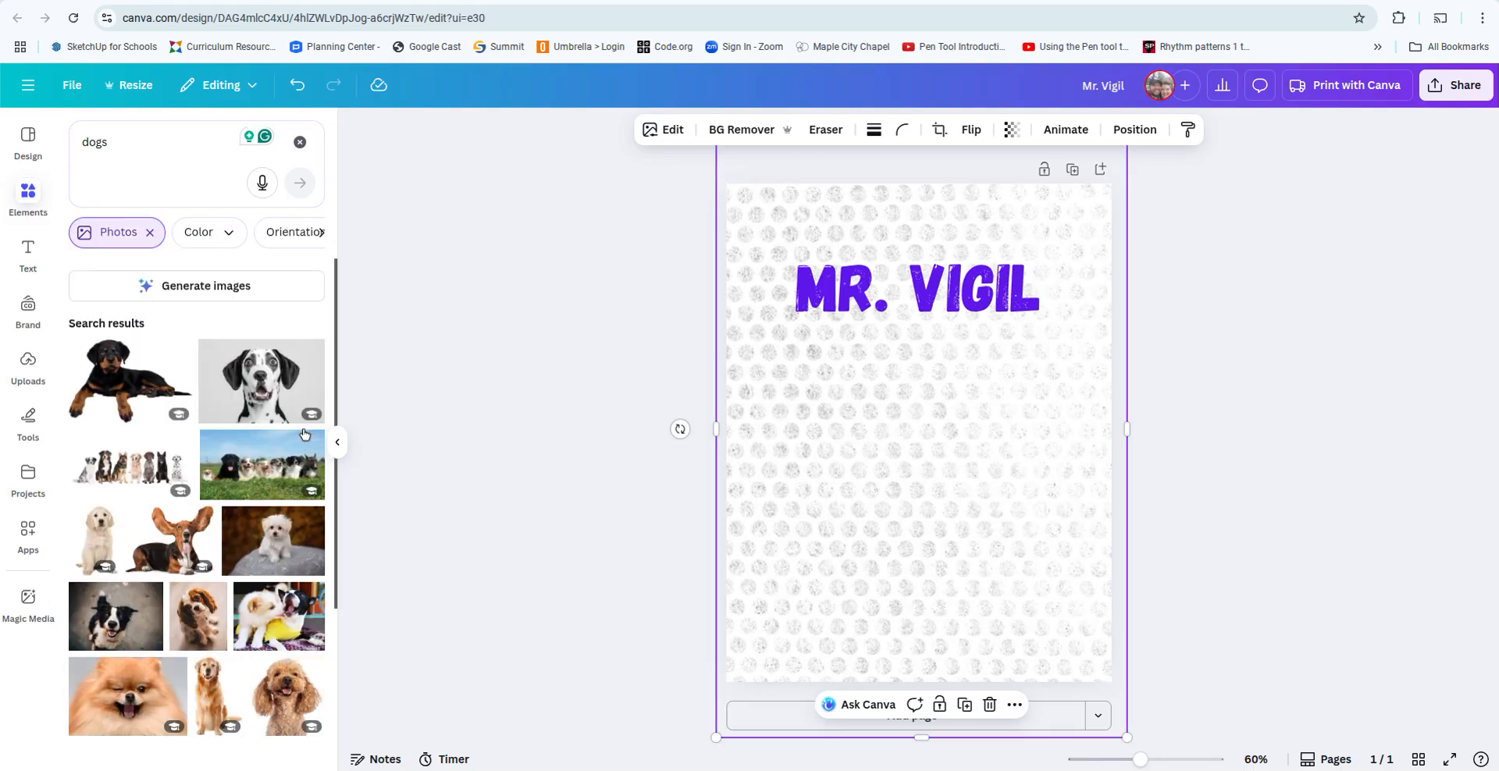
scroll(221, 615, down, 2)
scroll(220, 616, down, 5)
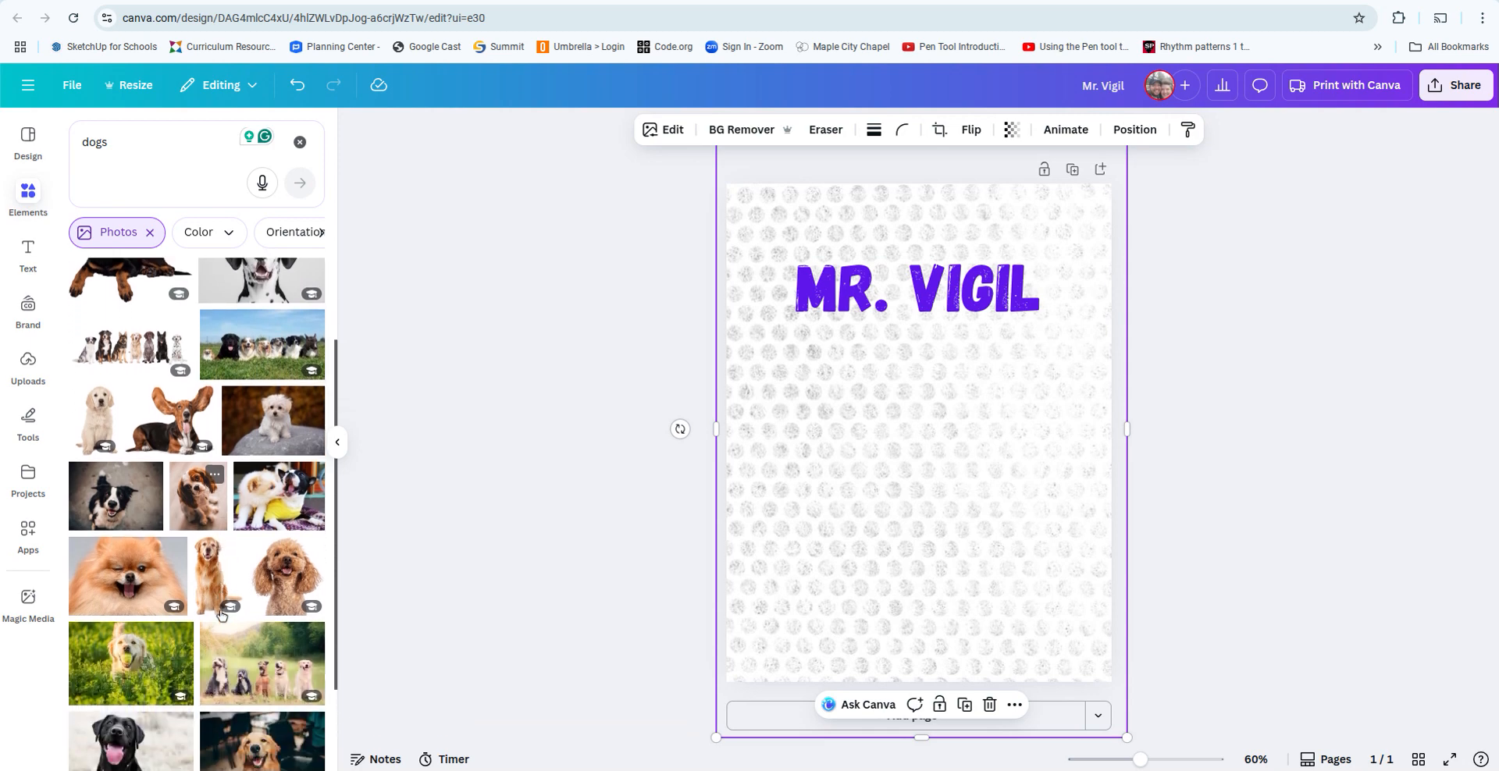
scroll(220, 611, down, 1)
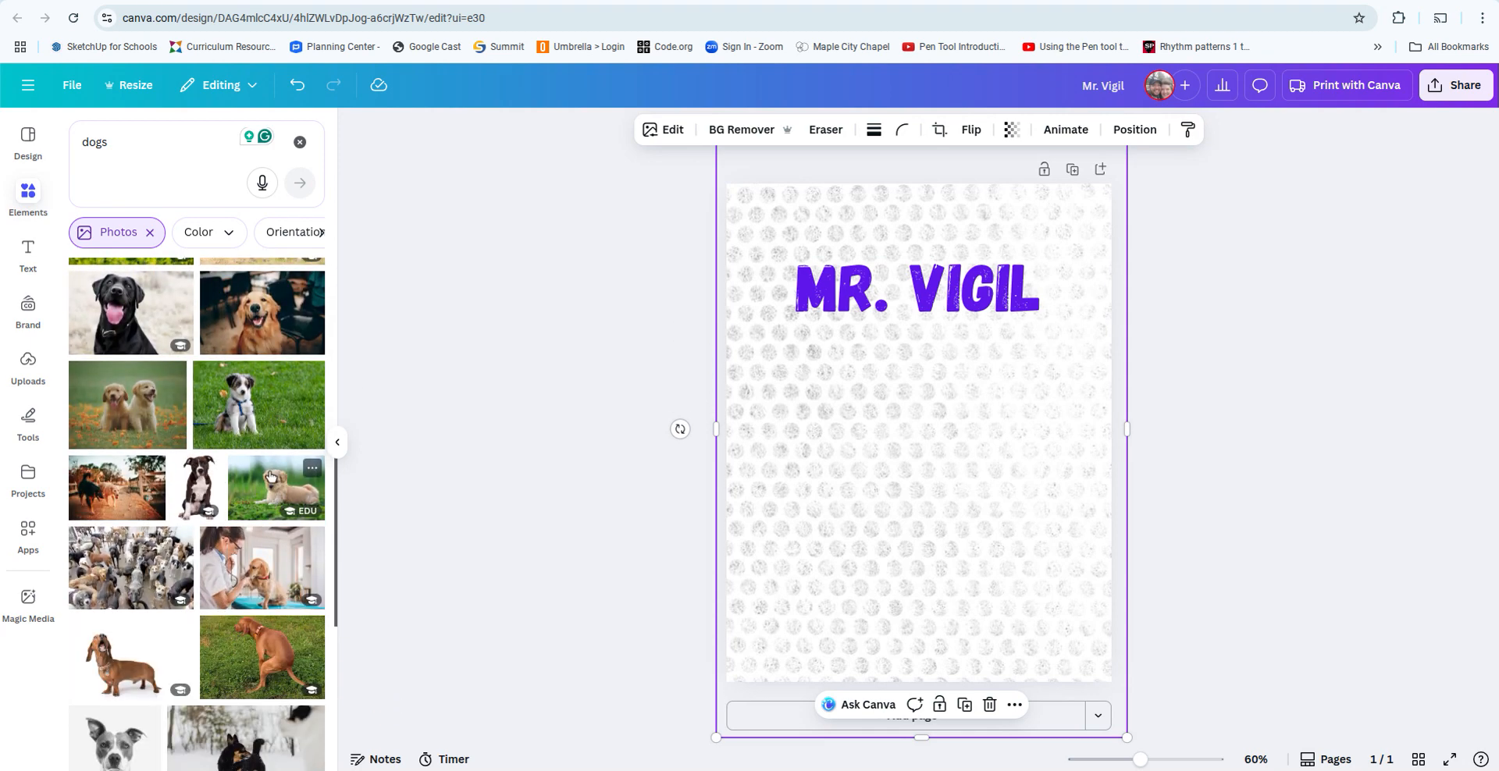
scroll(269, 476, down, 5)
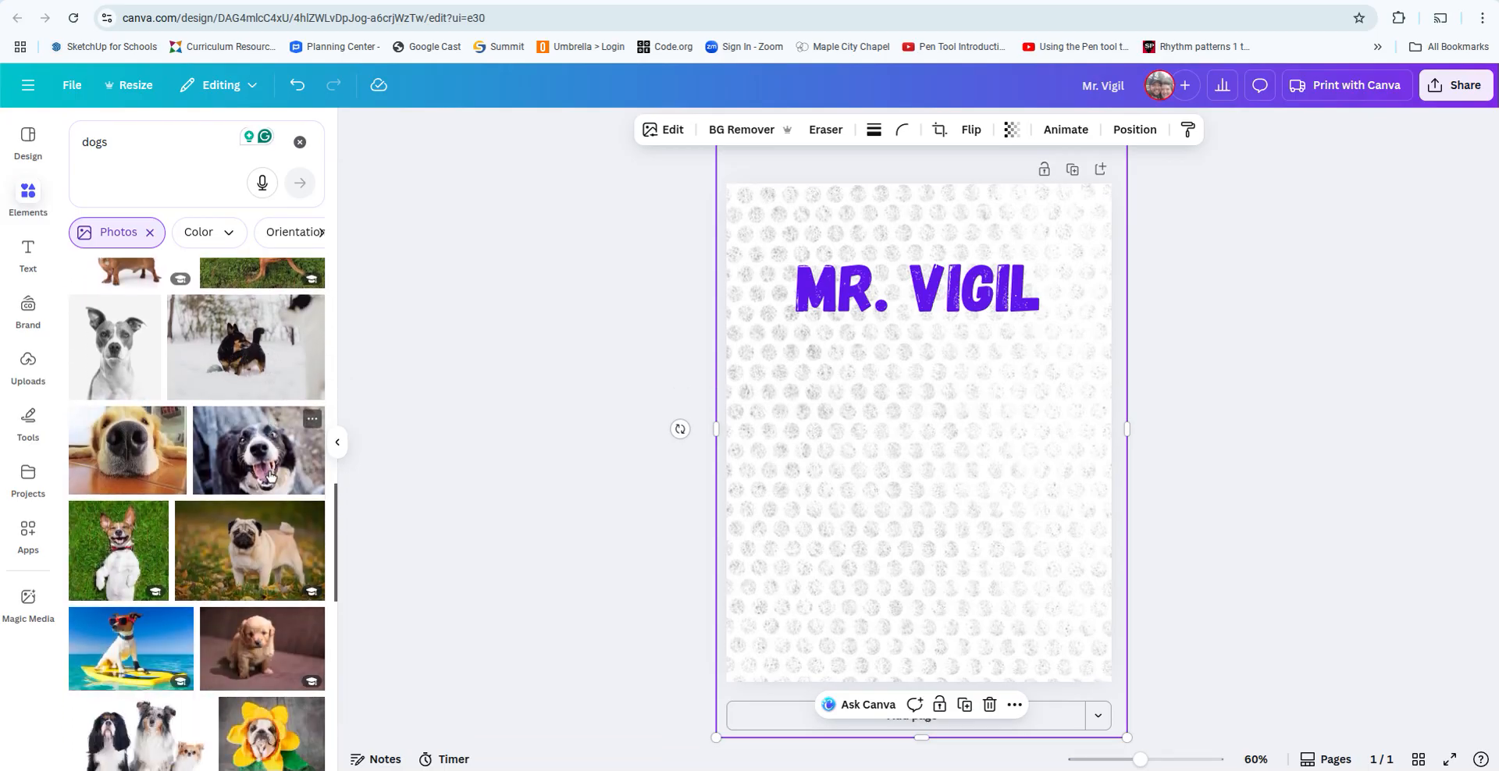
scroll(269, 476, up, 2)
click(129, 404)
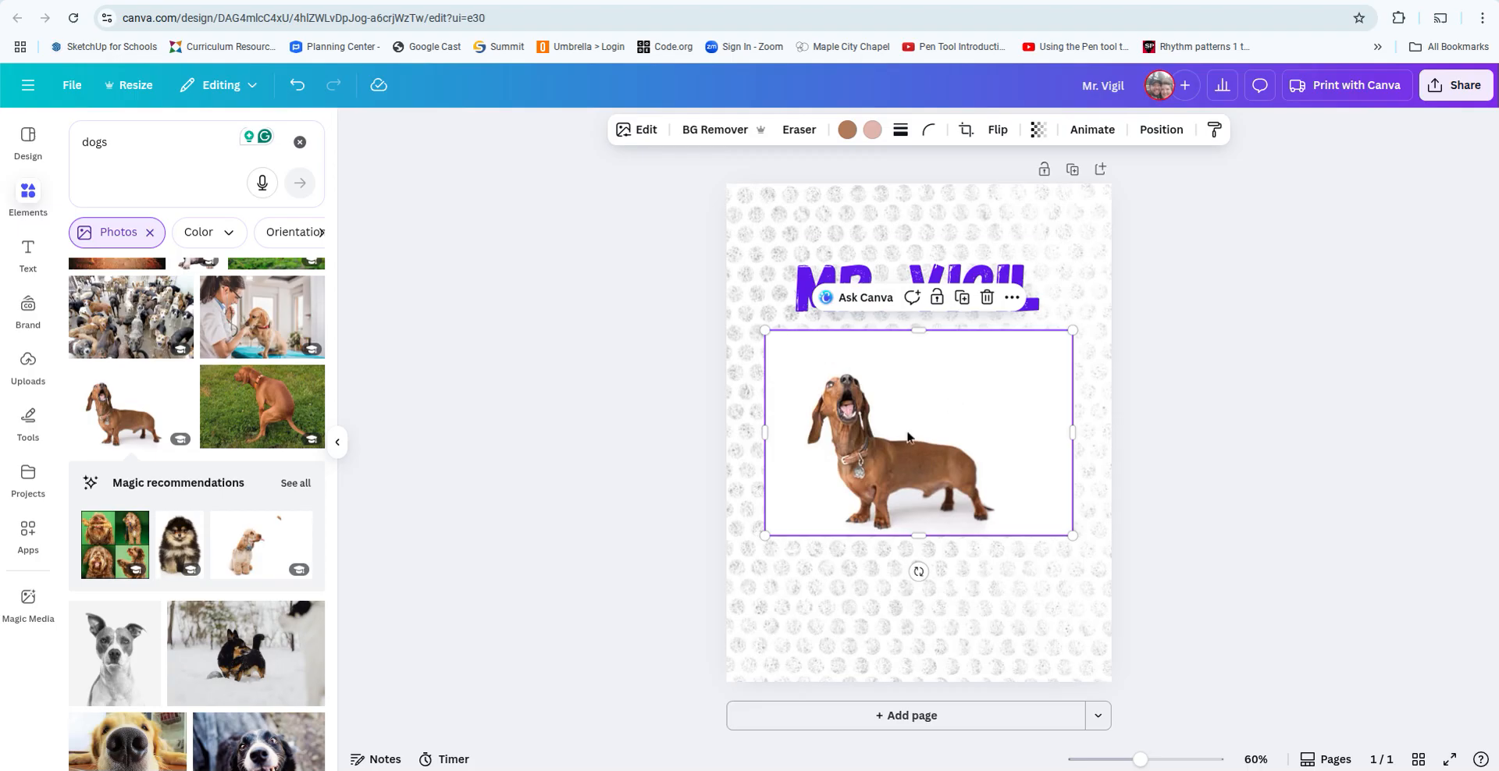
drag(911, 413, 907, 450)
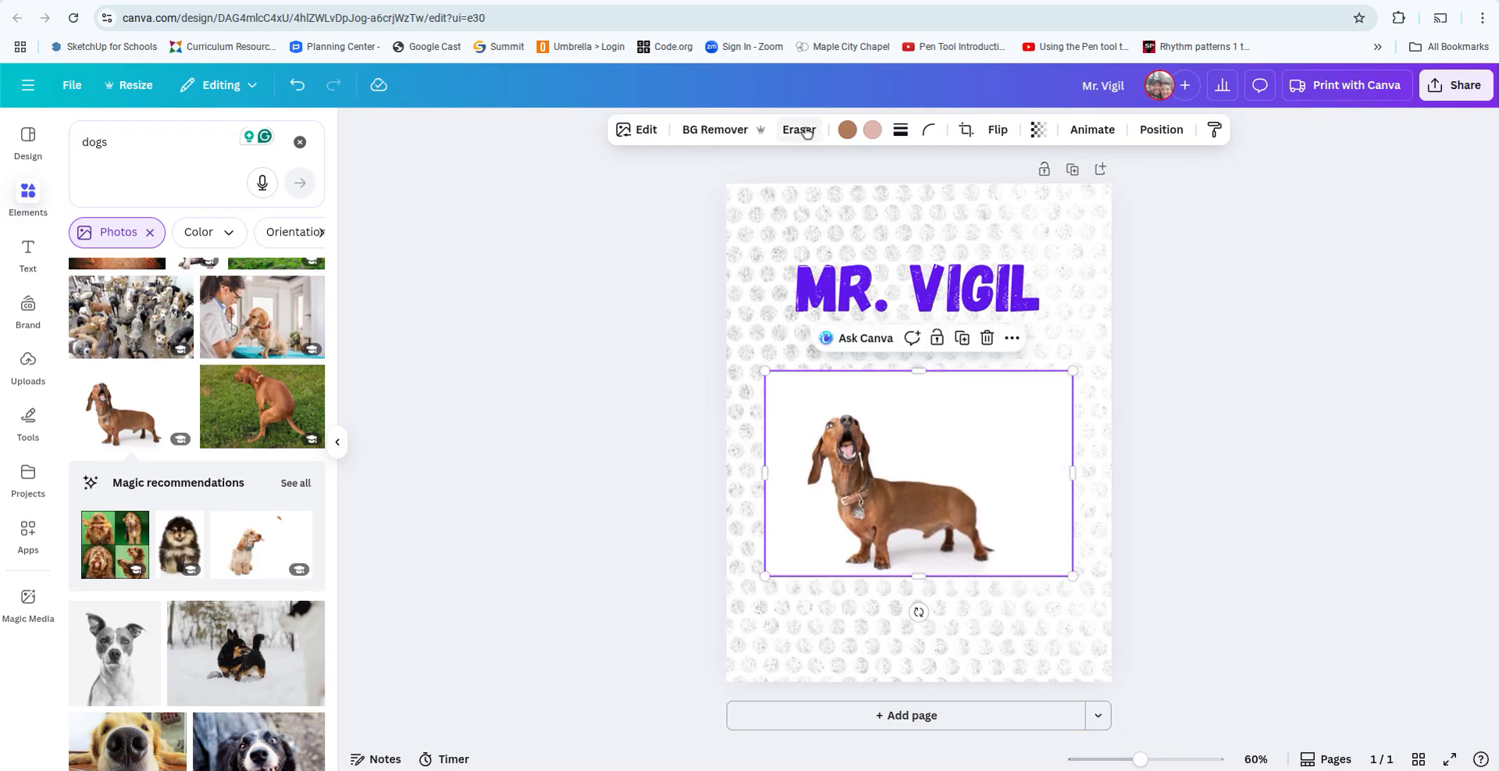
click(722, 136)
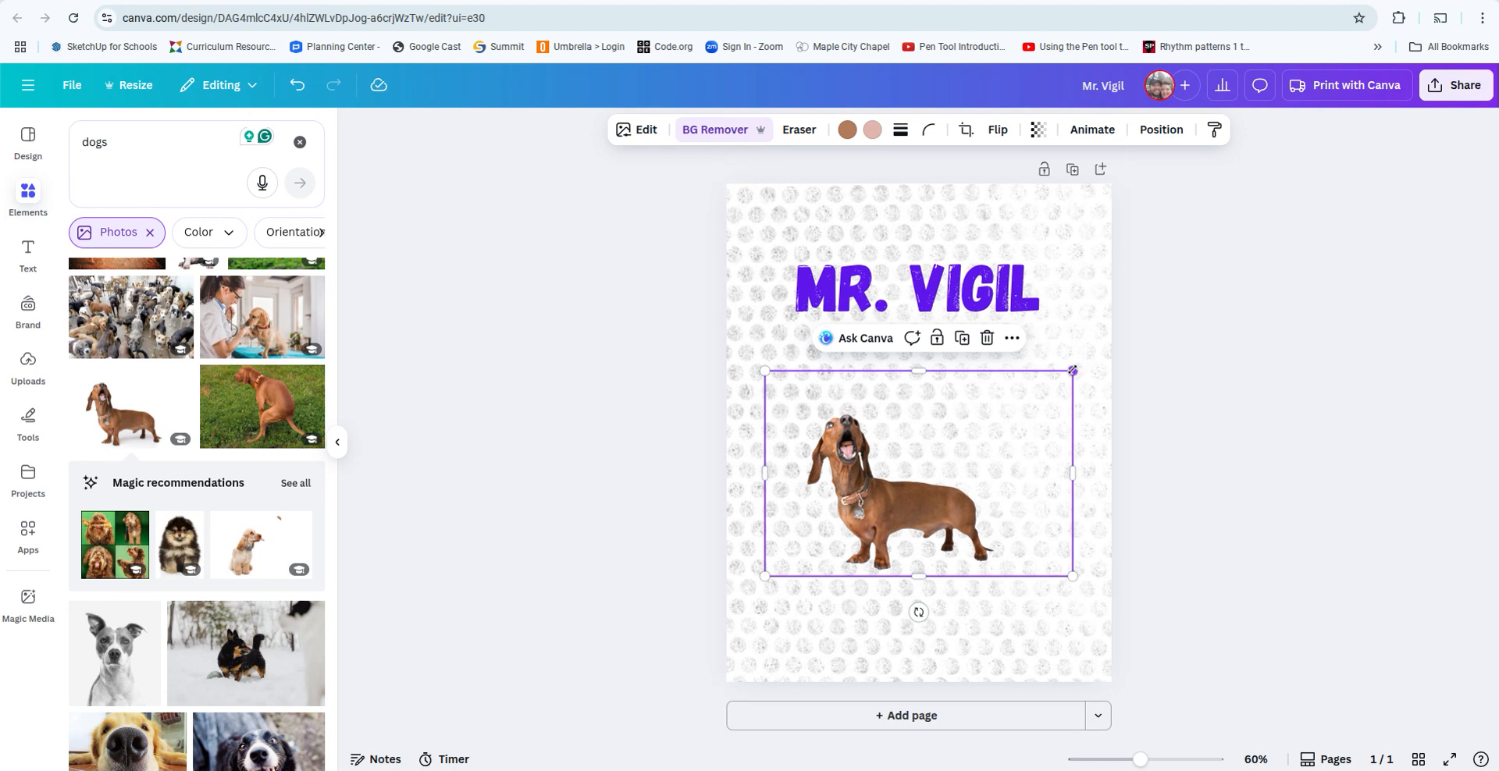
Shrink the dachshund cutout, tilt it slightly counterclockwise and place it in the lower right of the page.
drag(1072, 371, 991, 425)
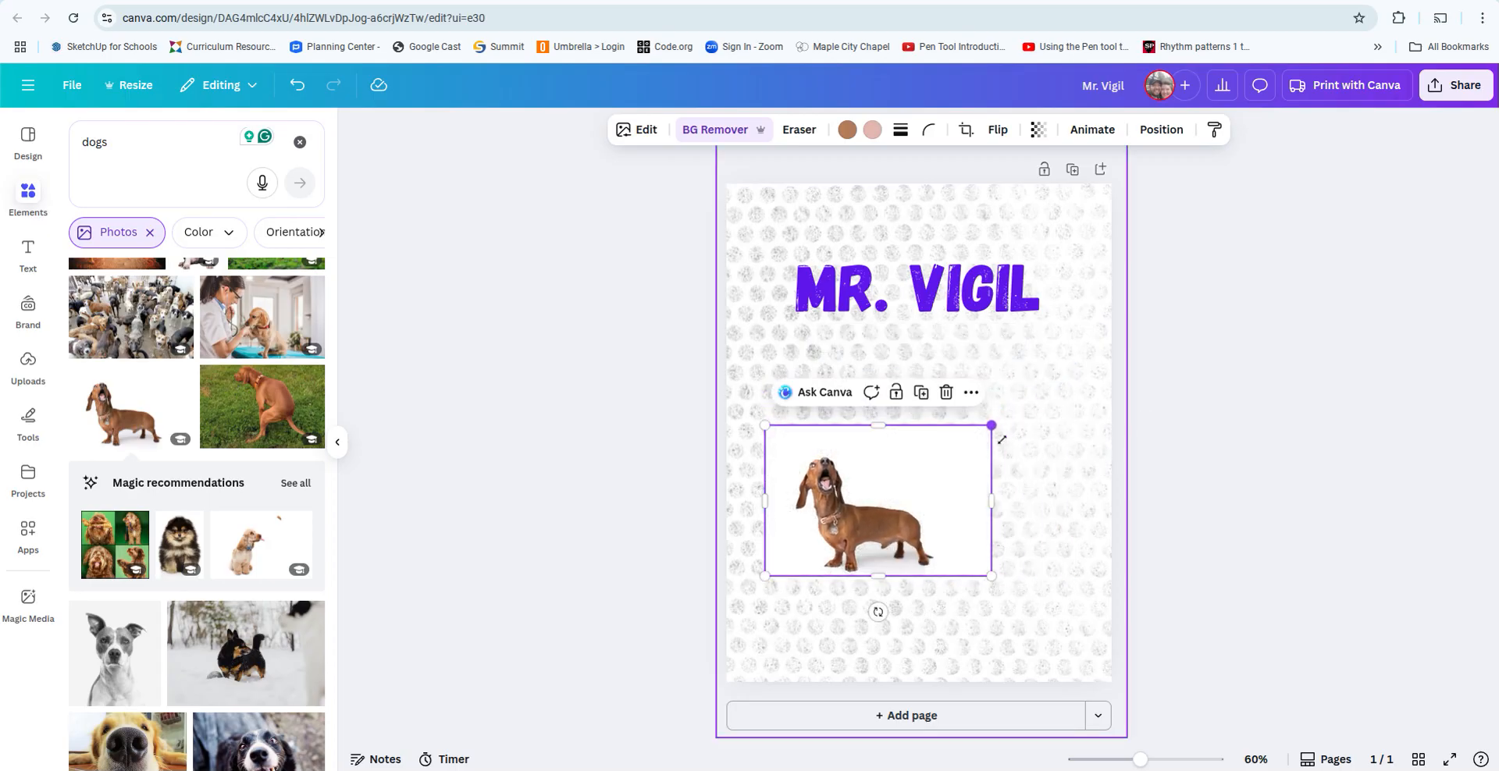
drag(878, 537, 935, 519)
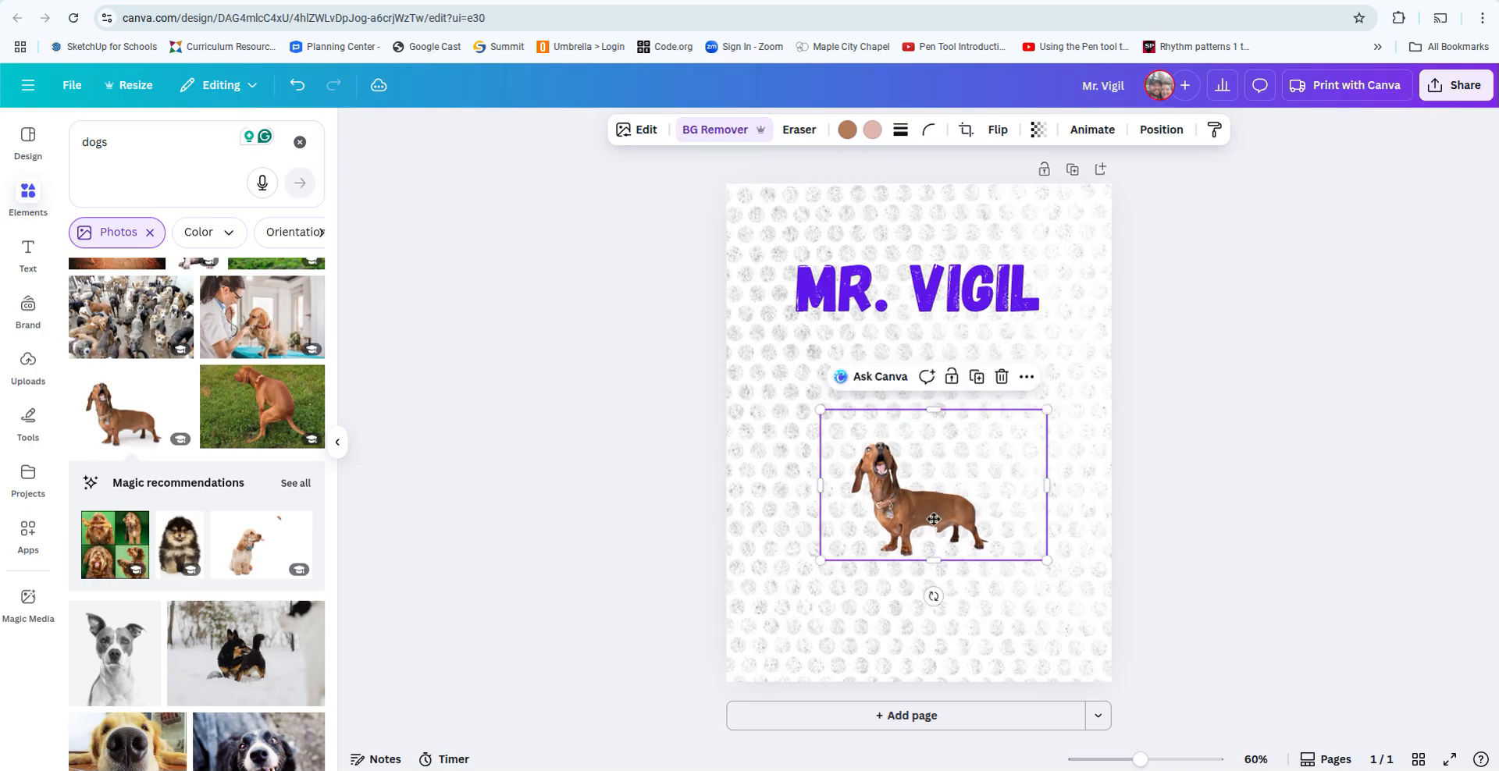
mouse_move(934, 597)
mouse_down()
mouse_move(913, 578)
mouse_move(966, 562)
mouse_move(912, 572)
mouse_move(954, 577)
mouse_move(903, 591)
mouse_move(937, 595)
mouse_up()
drag(927, 495, 970, 590)
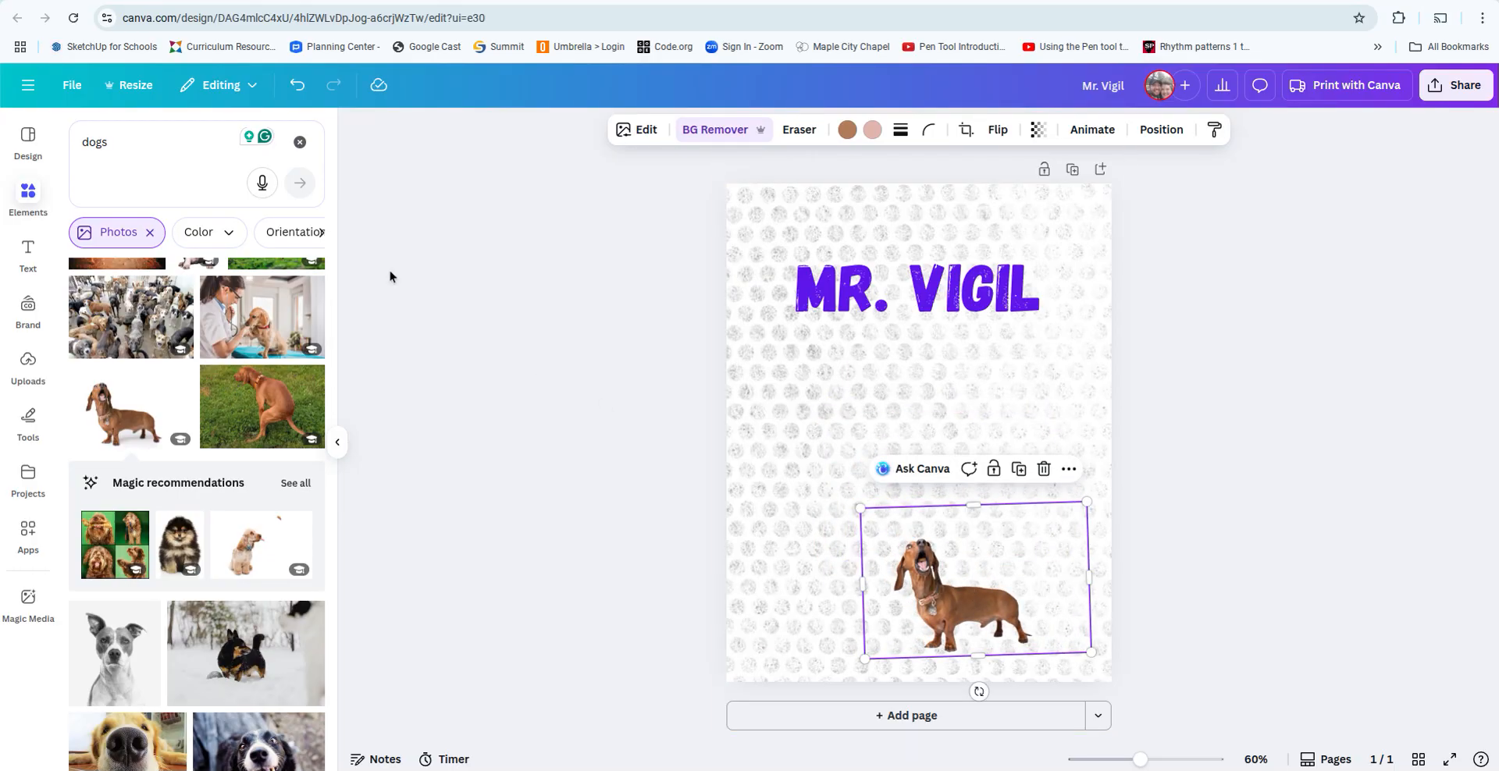
Clear the dog search and search the elements library for "Headphones".
click(299, 147)
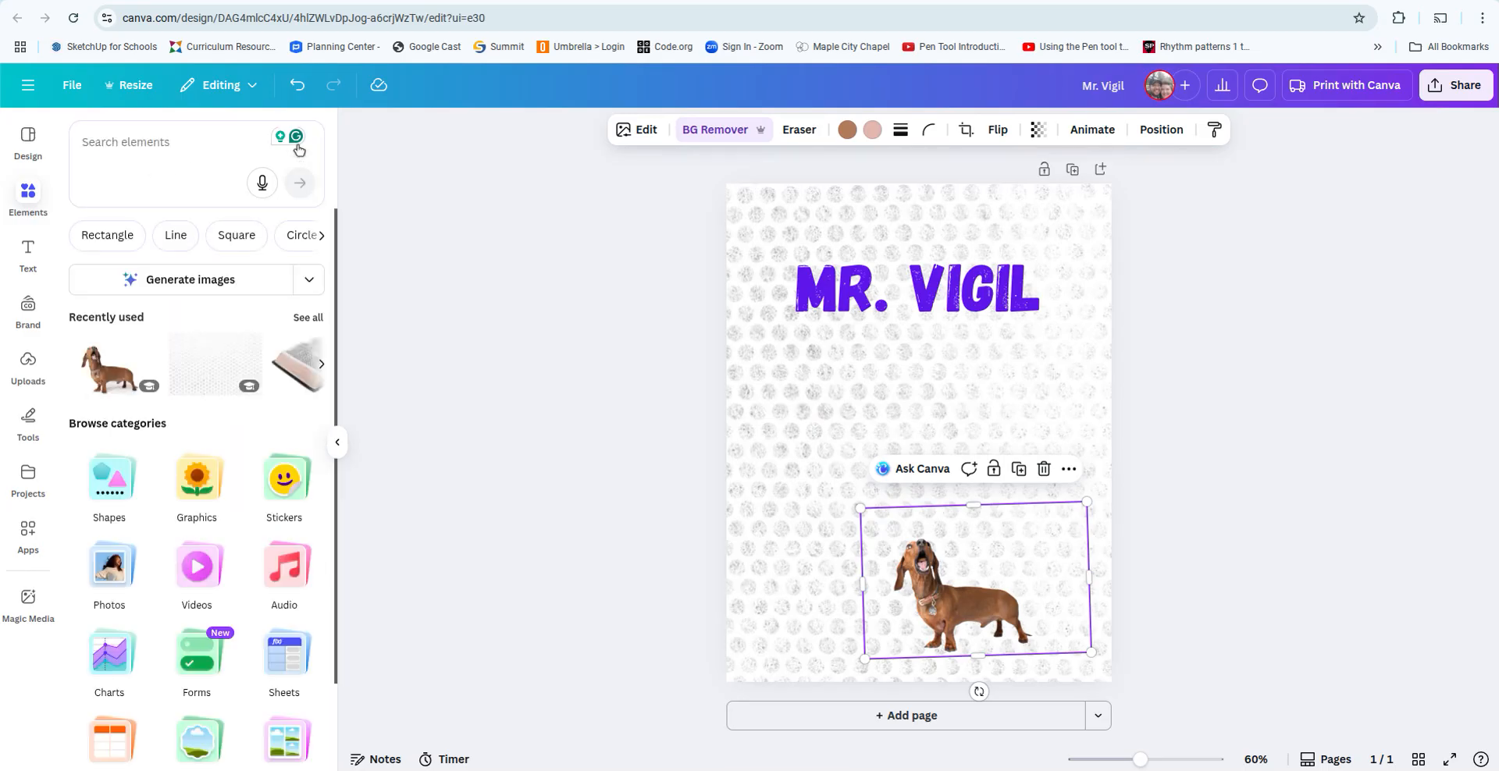
click(99, 146)
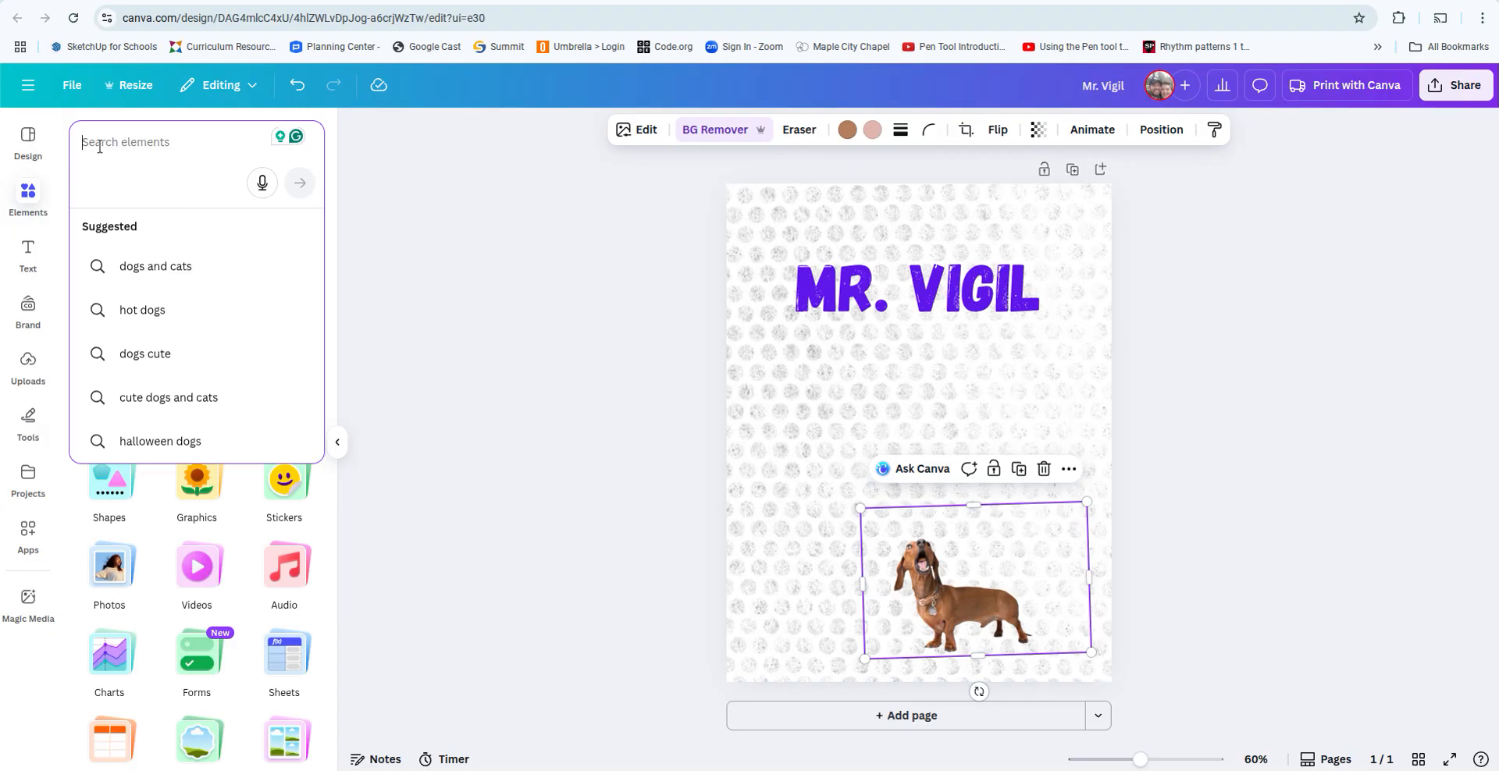
text(Headph)
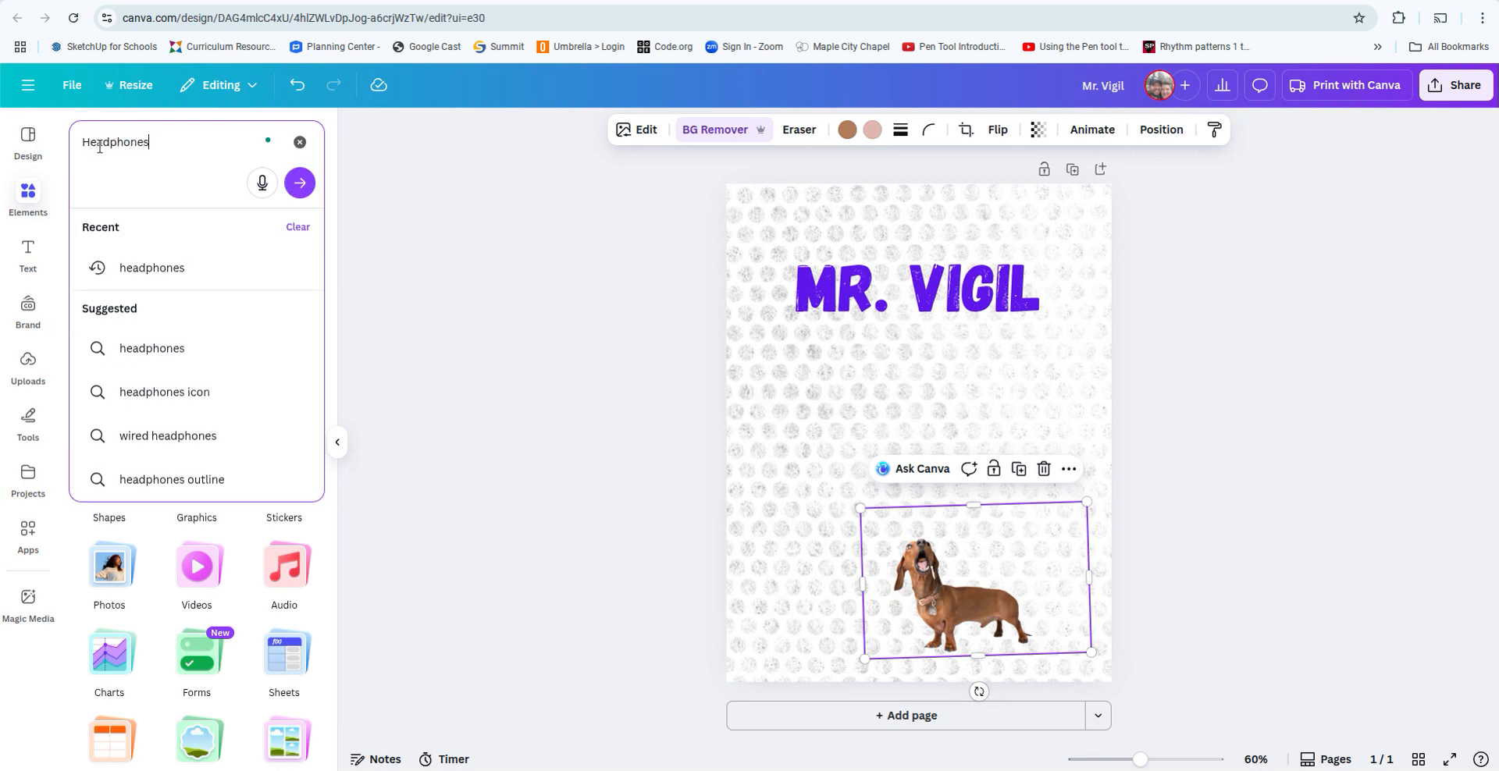
text(ones)
key(Return)
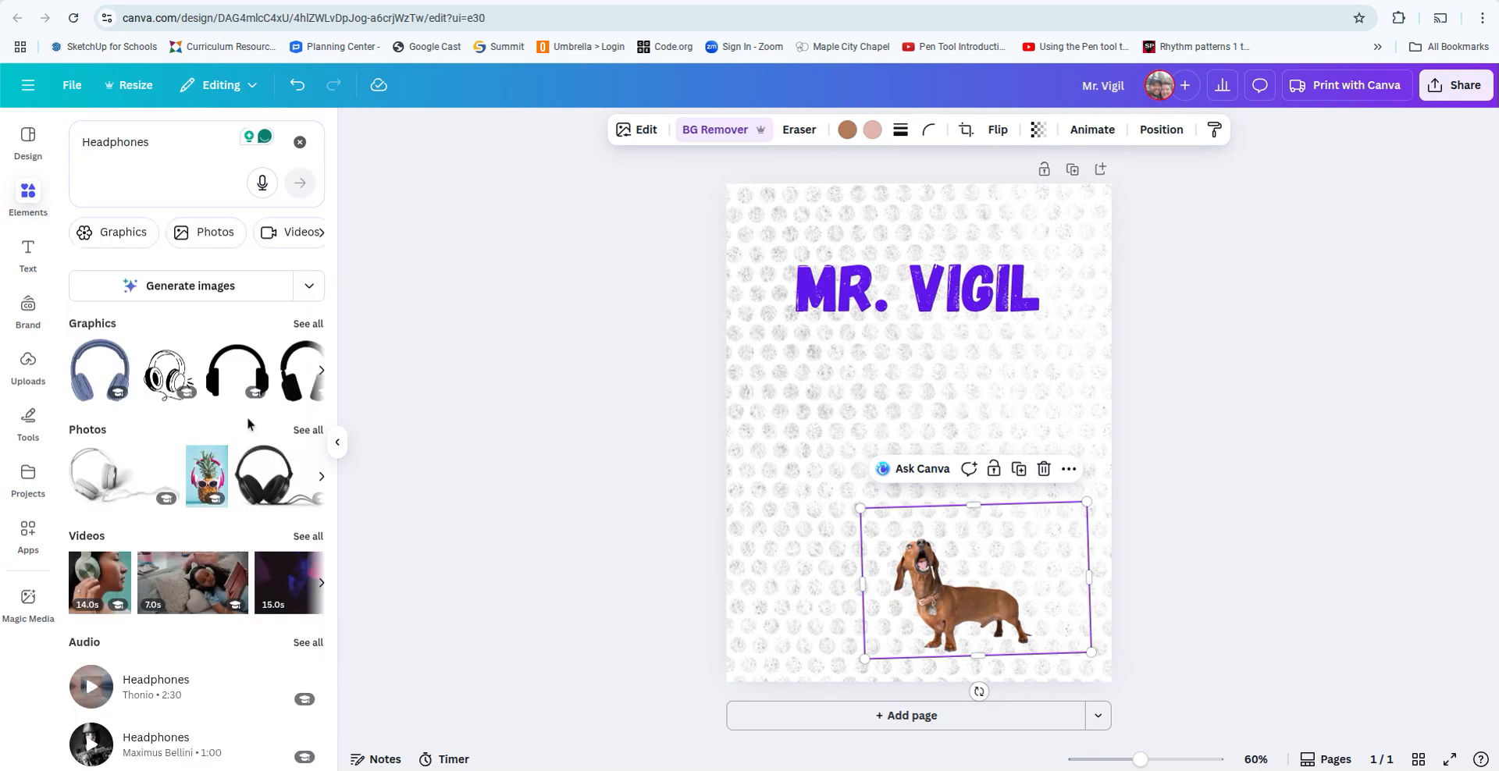
Add the photo of the black wired headphones from the photo results and shrink it between the name and the dachshund.
scroll(248, 424, down, 1)
click(310, 408)
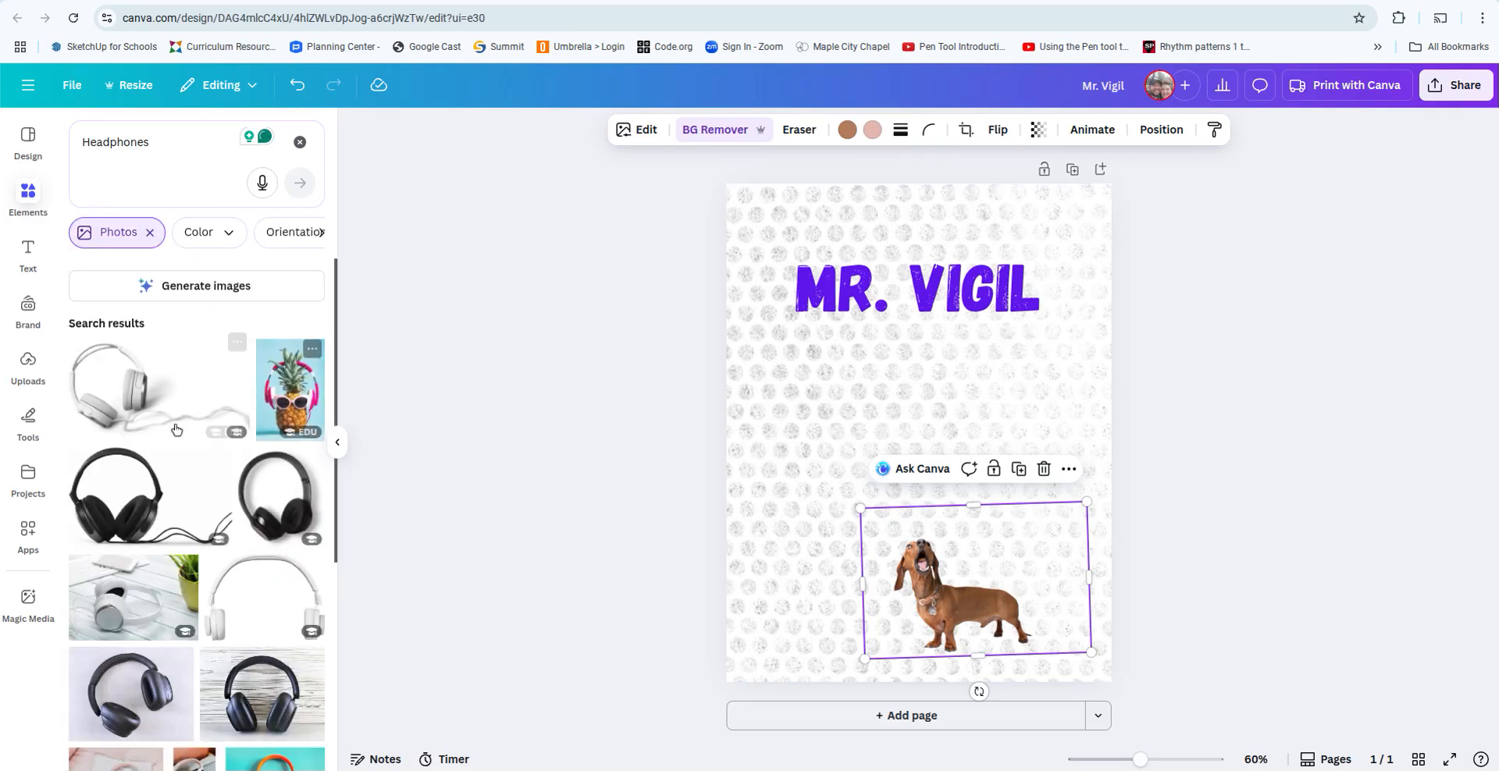
click(146, 509)
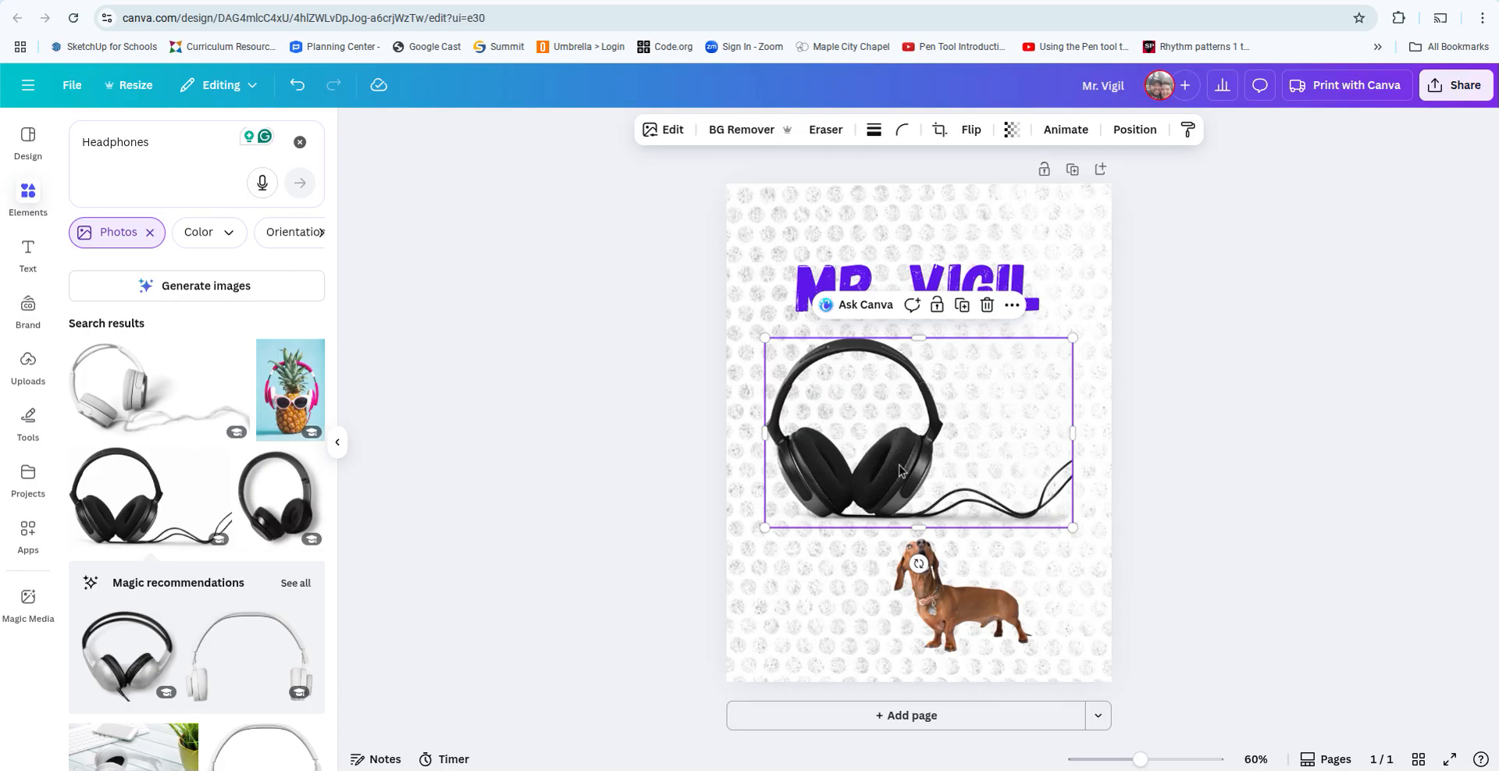
drag(900, 471, 957, 443)
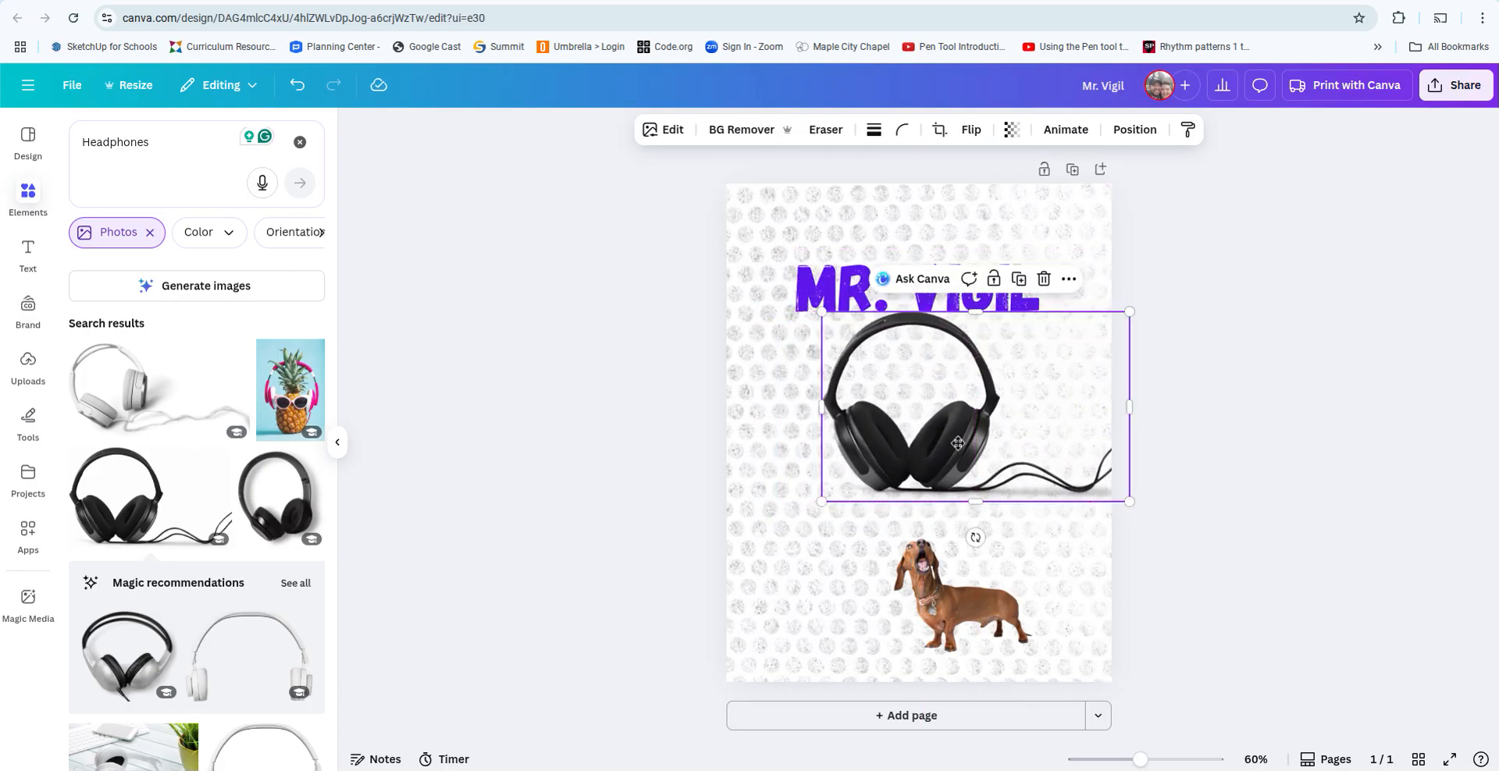
drag(1130, 310, 1074, 344)
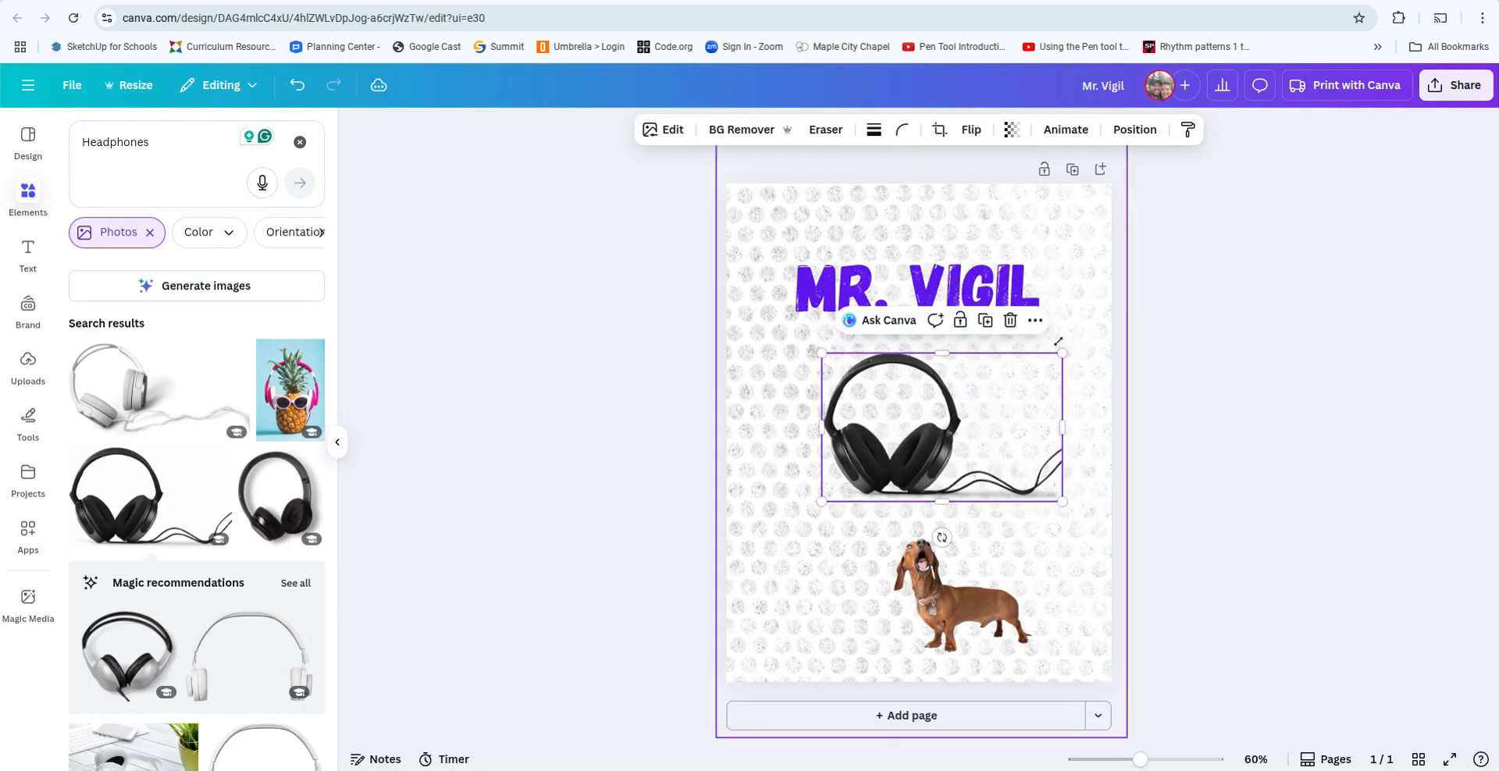
Move the headphones to the page's right edge so the cord runs off it and tilt them slightly counterclockwise.
drag(927, 455, 1001, 437)
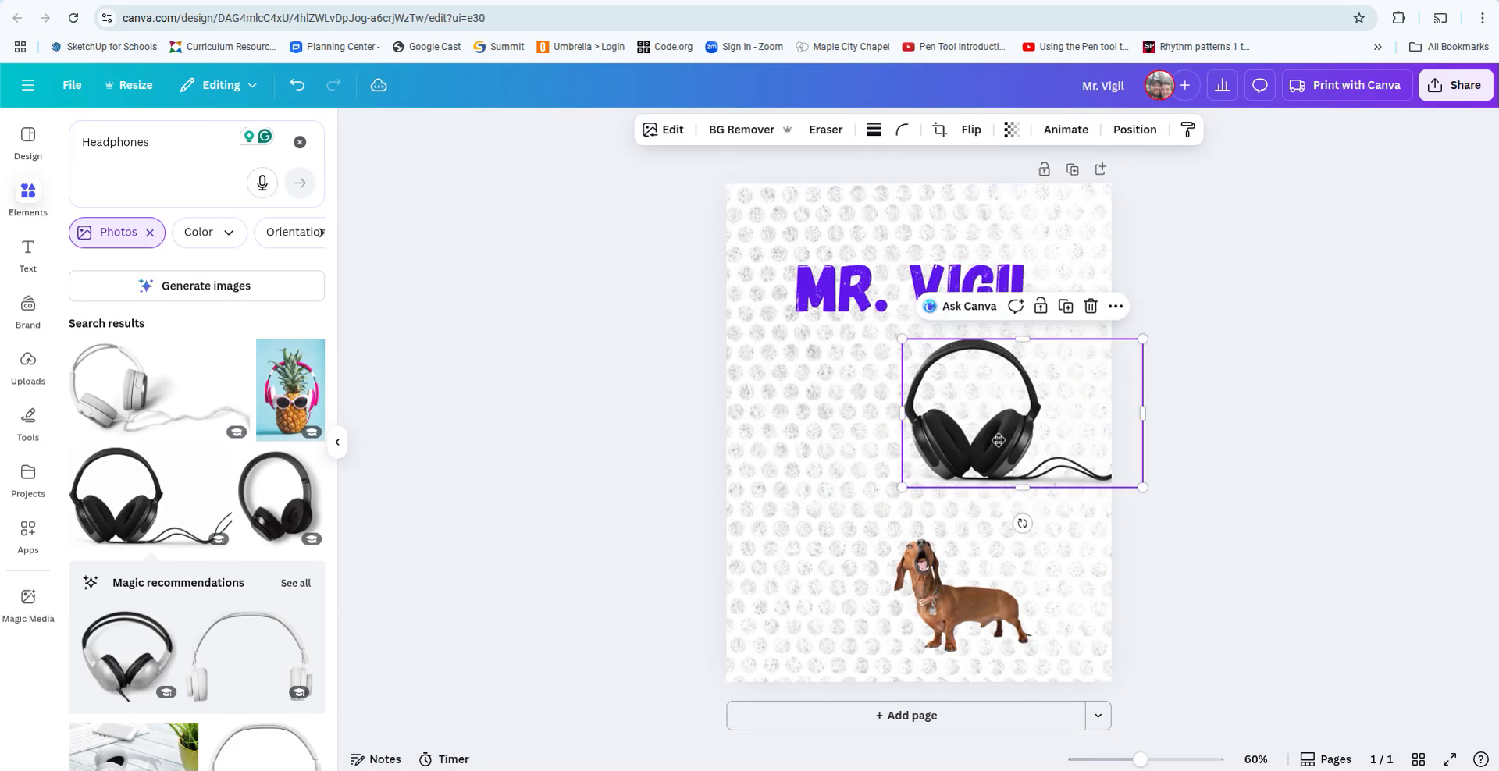
drag(1022, 523, 1055, 522)
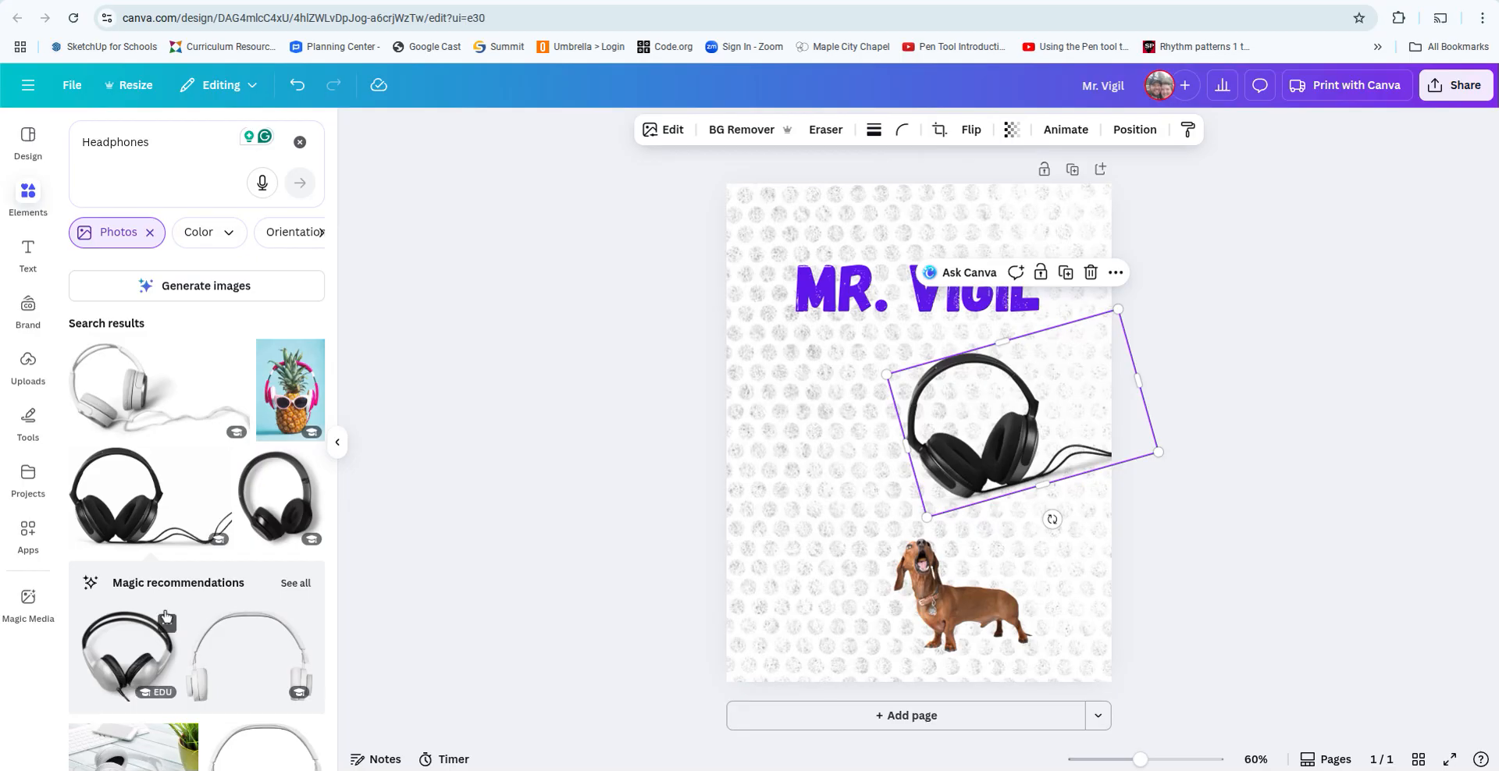
Replace the headphones search with the suggested search "guitar acoustic" and show all of its photo results.
scroll(164, 617, down, 3)
scroll(195, 469, up, 3)
scroll(235, 352, down, 1)
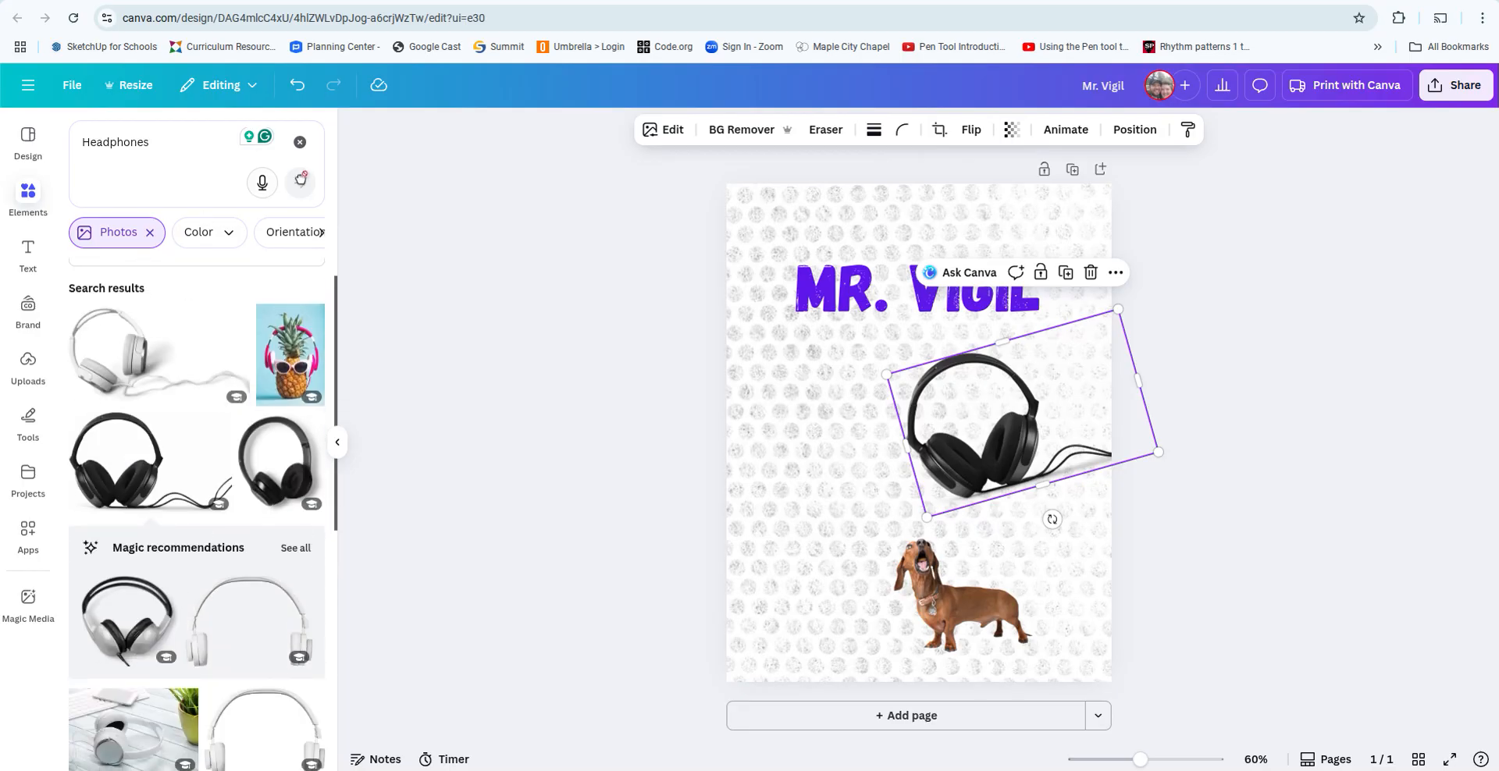
click(300, 141)
click(137, 141)
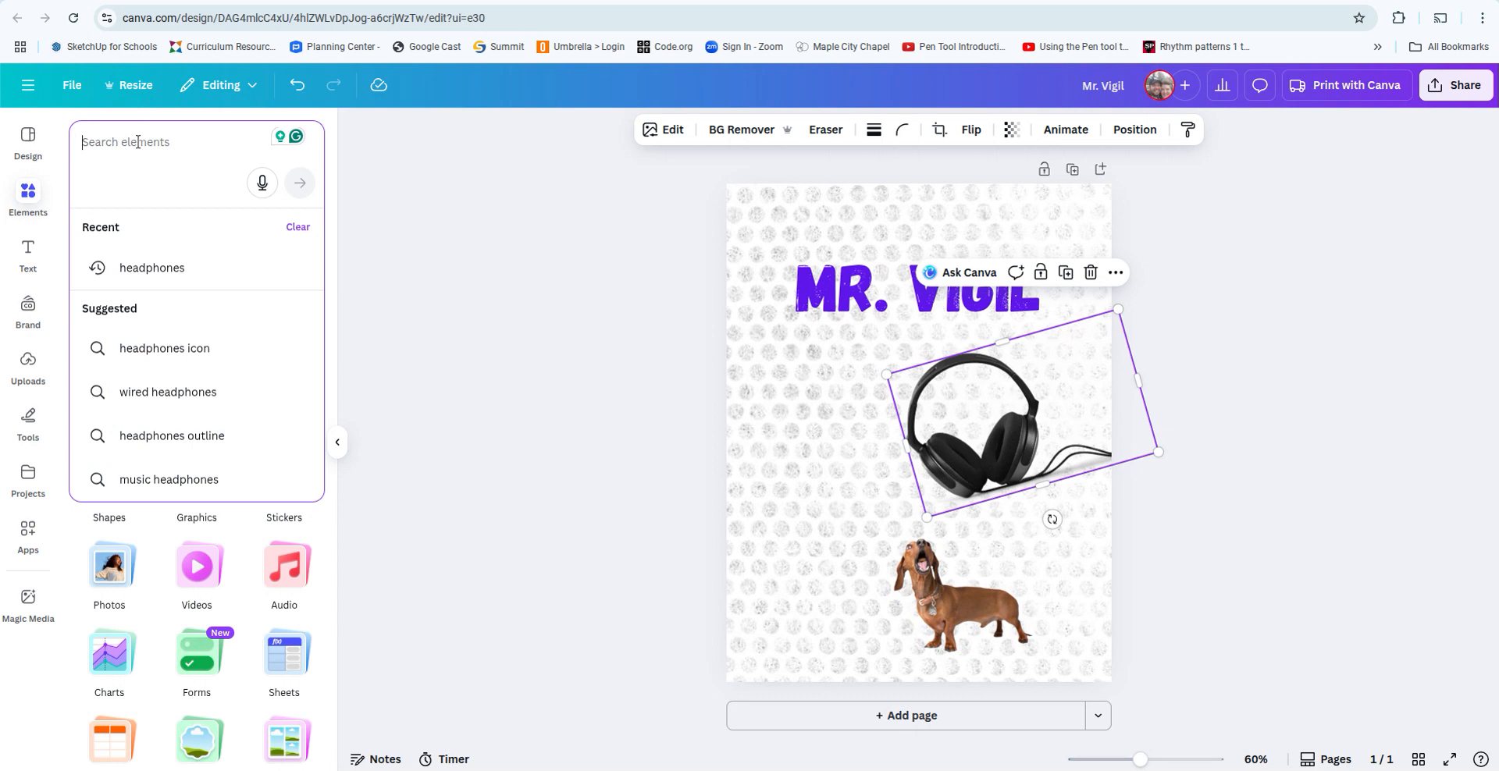
text(guitar)
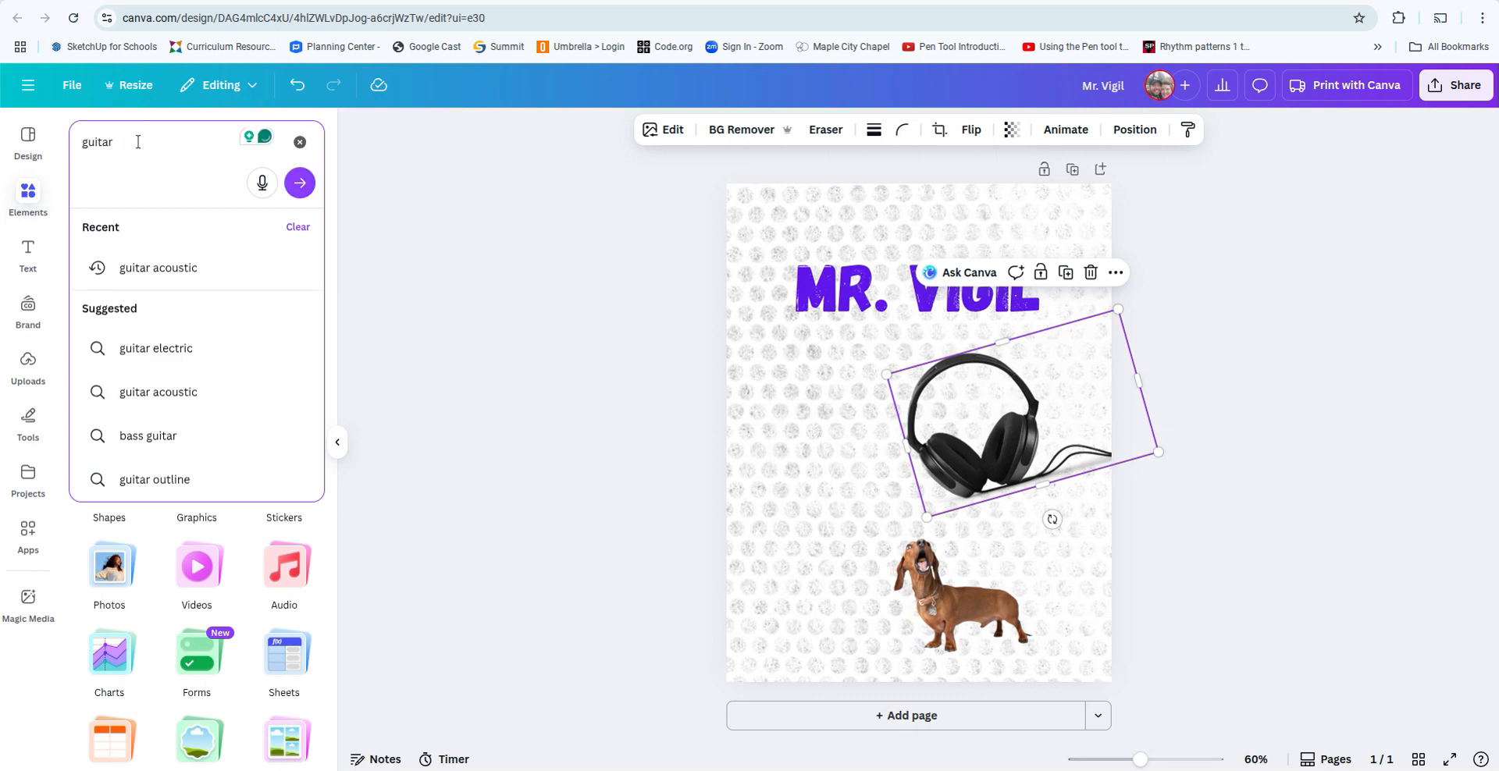
click(152, 269)
scroll(139, 546, down, 2)
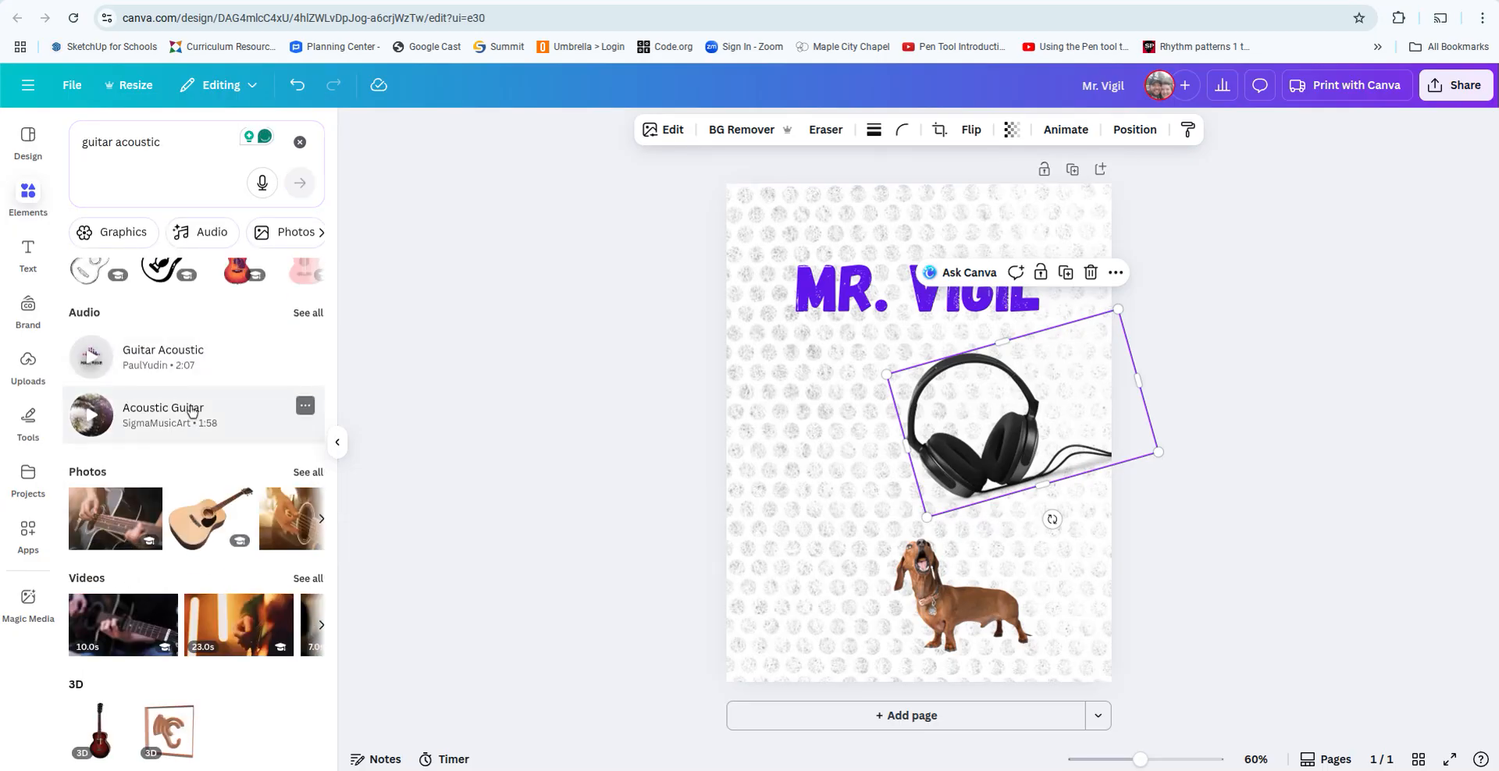
scroll(191, 411, up, 2)
click(304, 590)
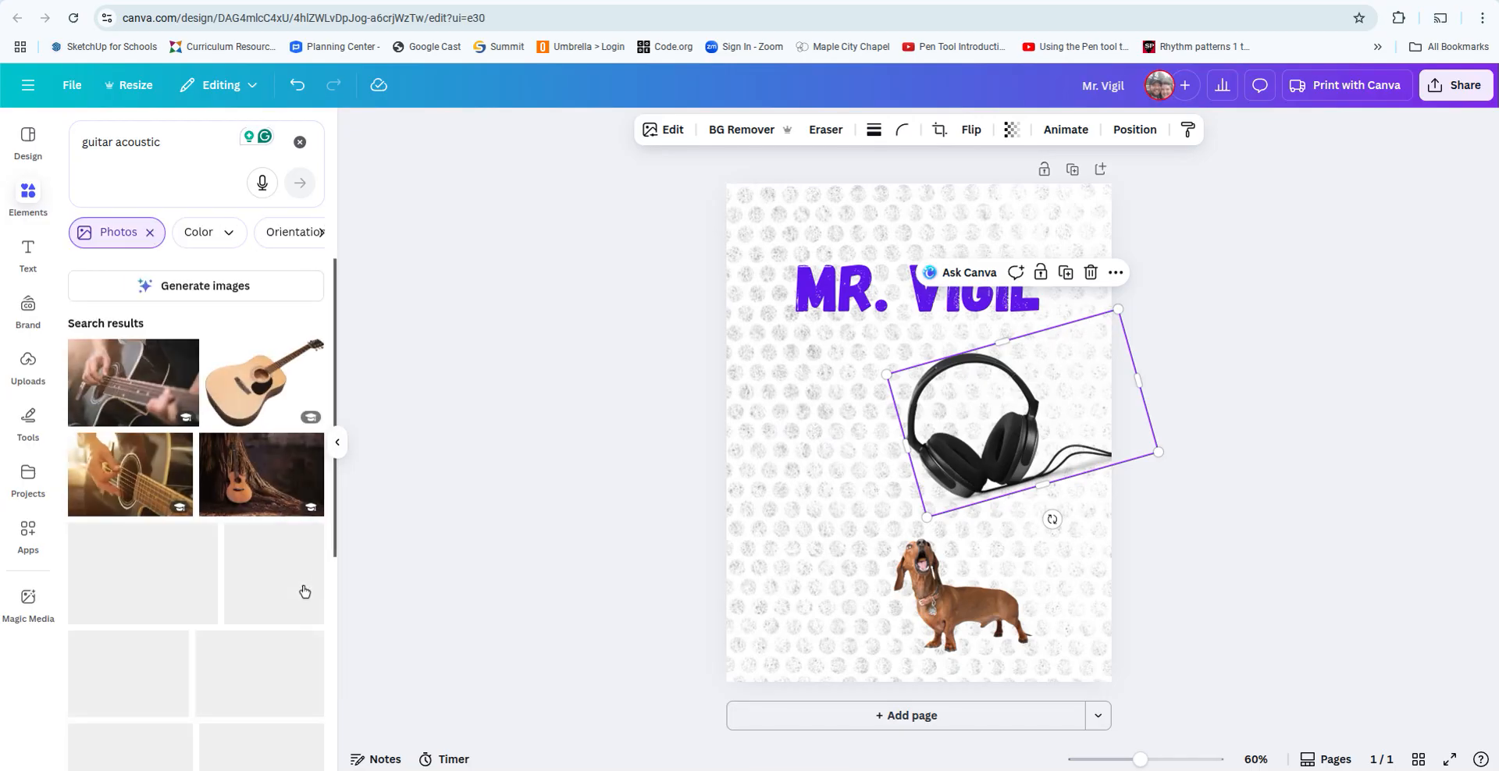
Add the photo of the upright acoustic guitar on white, remove its background and place it in the lower left of the page.
scroll(284, 448, down, 1)
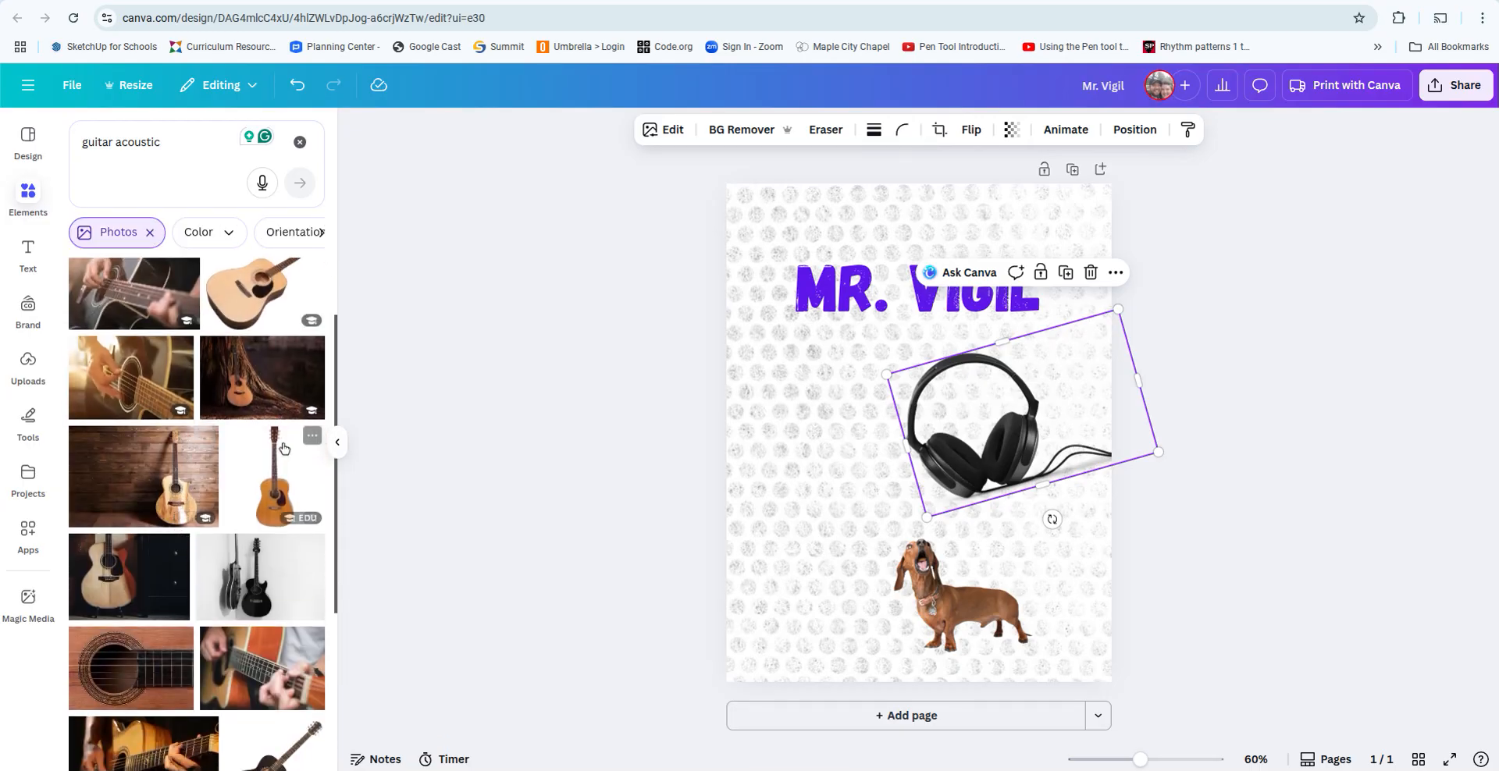
click(262, 471)
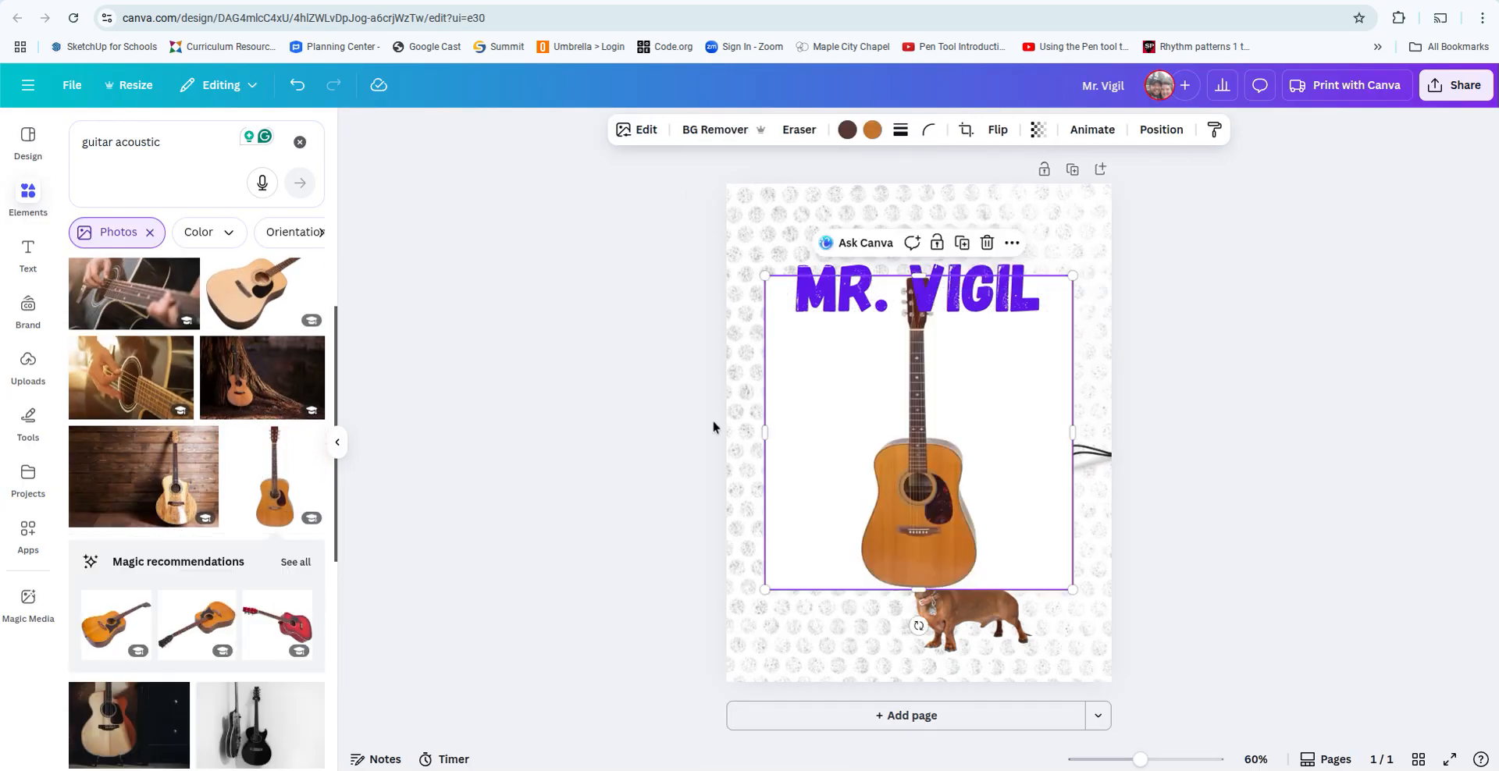
click(700, 131)
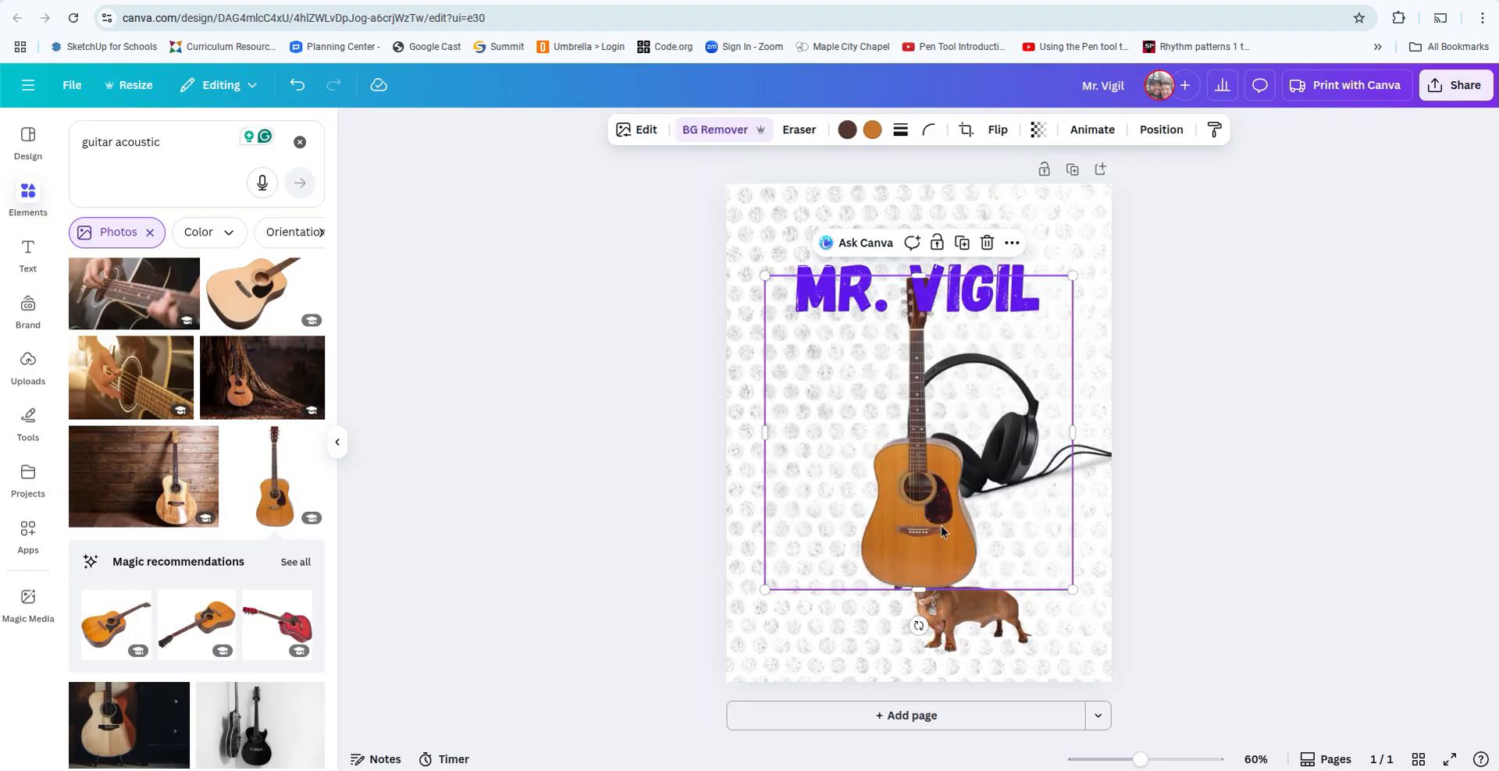
drag(934, 523, 820, 606)
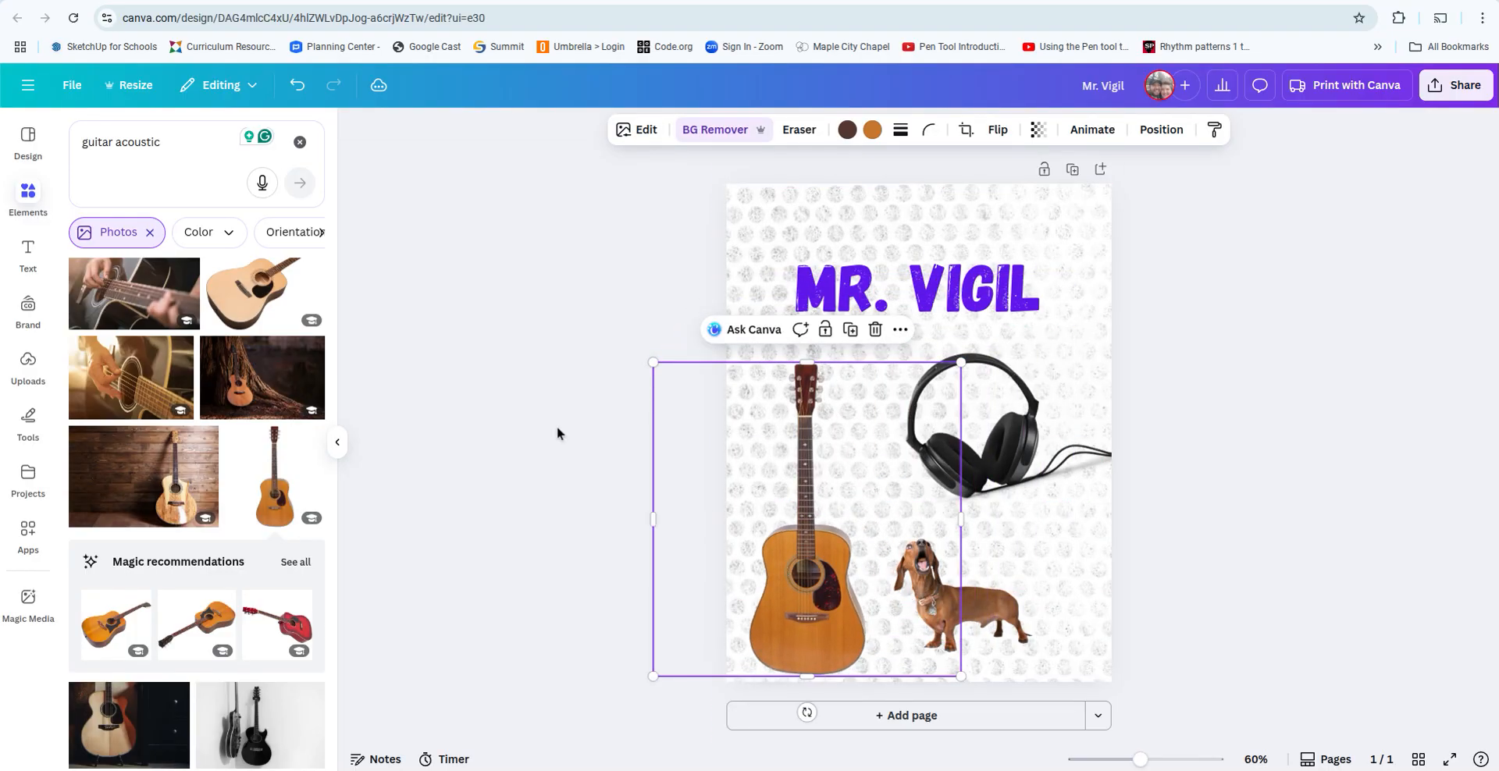
Clear the guitar search and search the elements library for "bible".
click(298, 142)
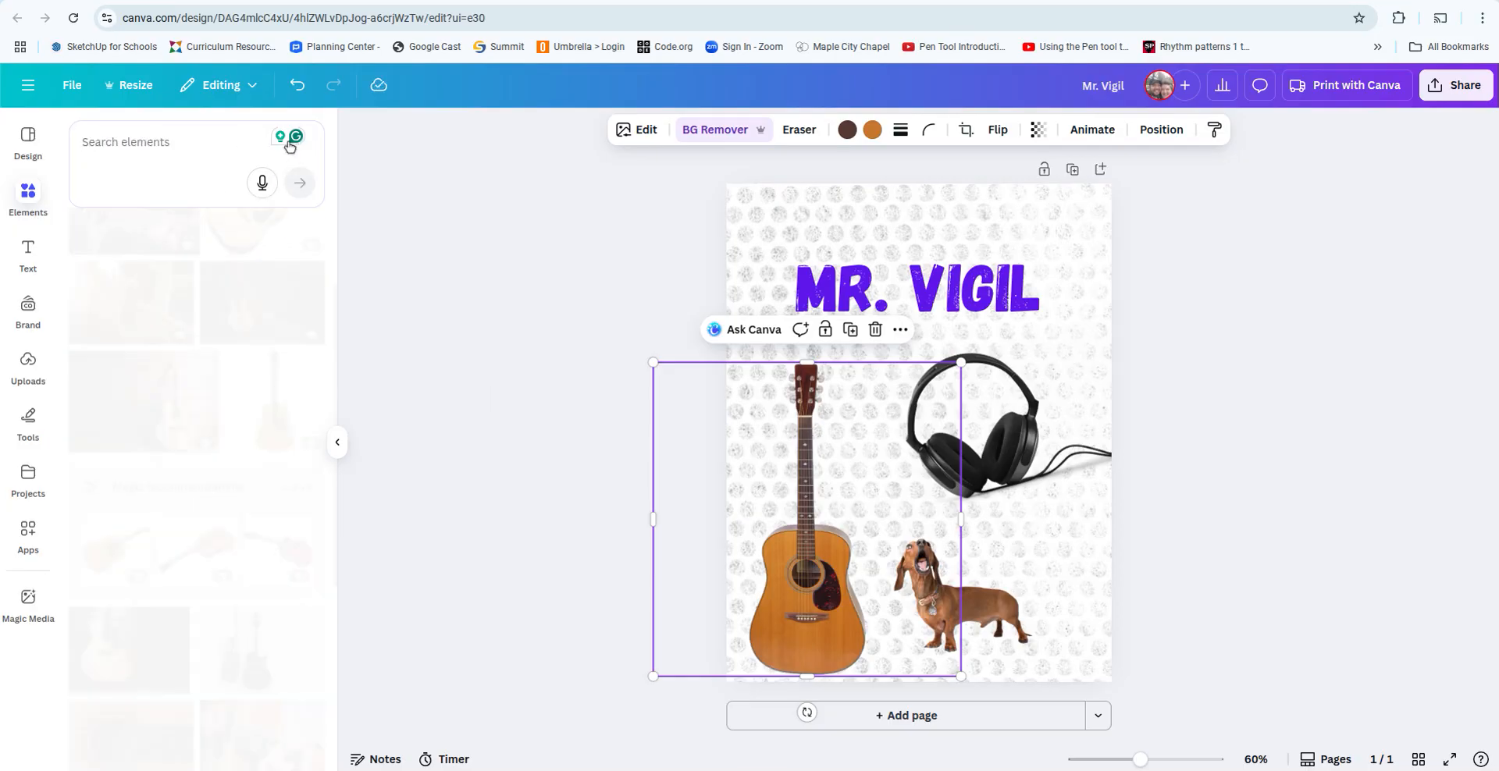
click(160, 138)
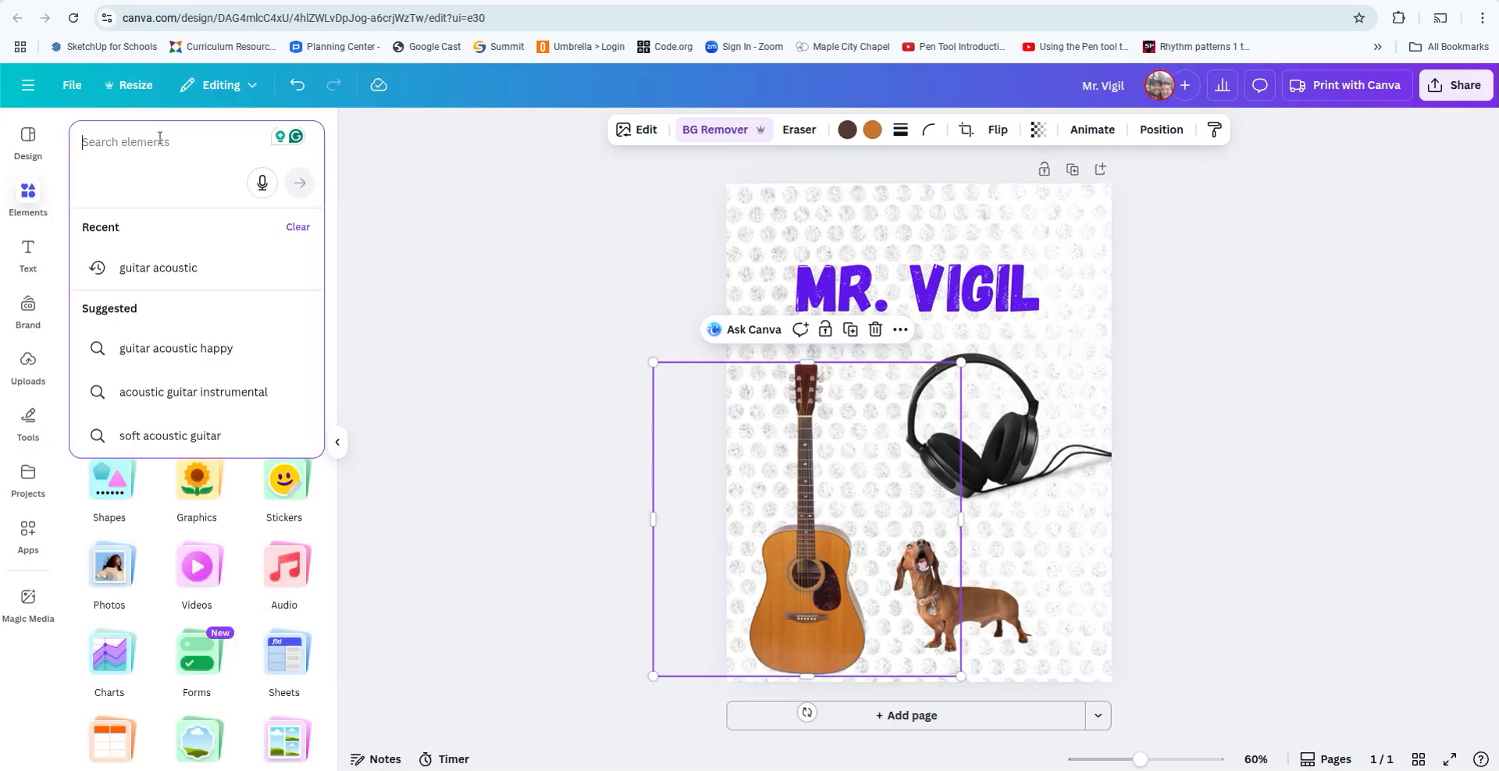
text(bi)
text(ble)
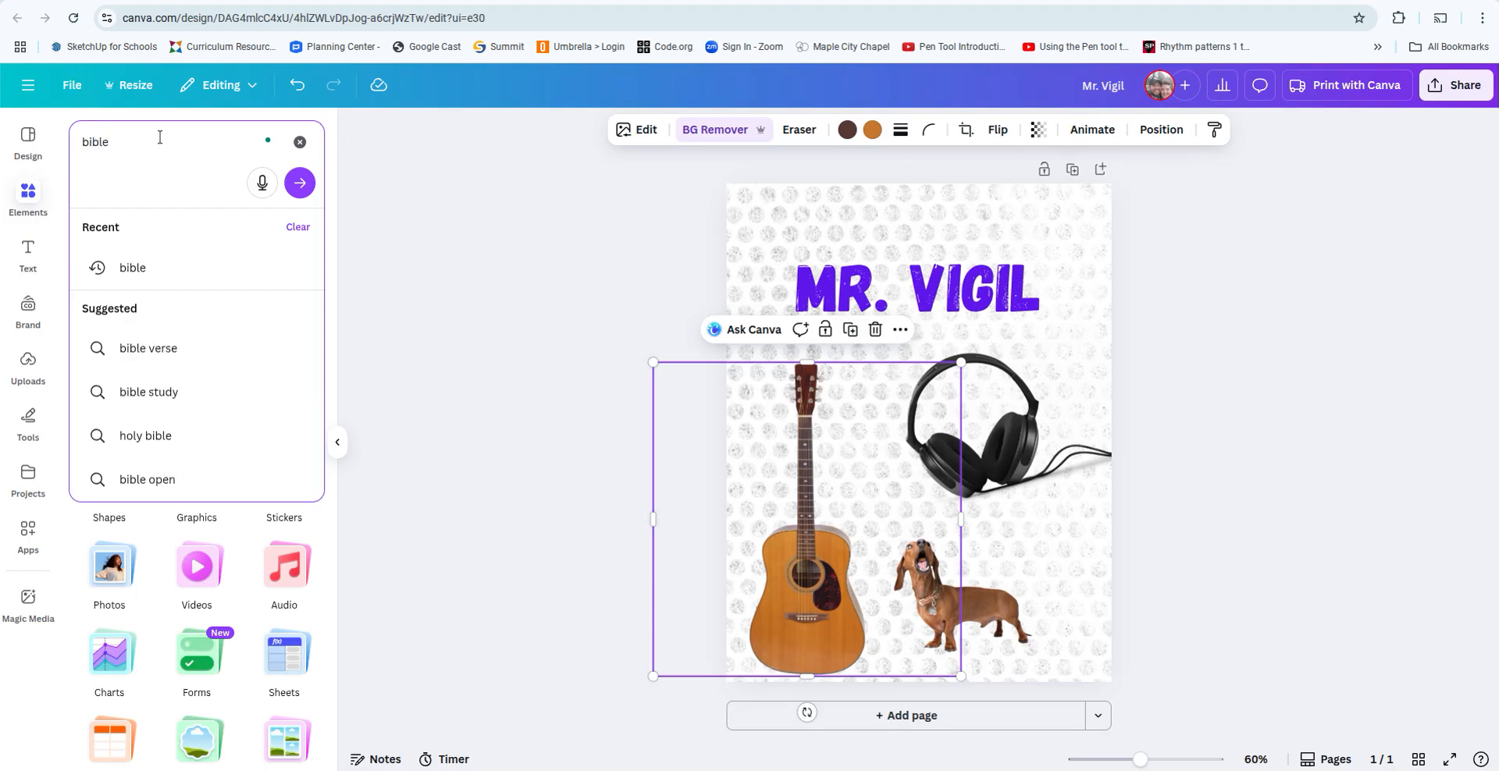
key(Return)
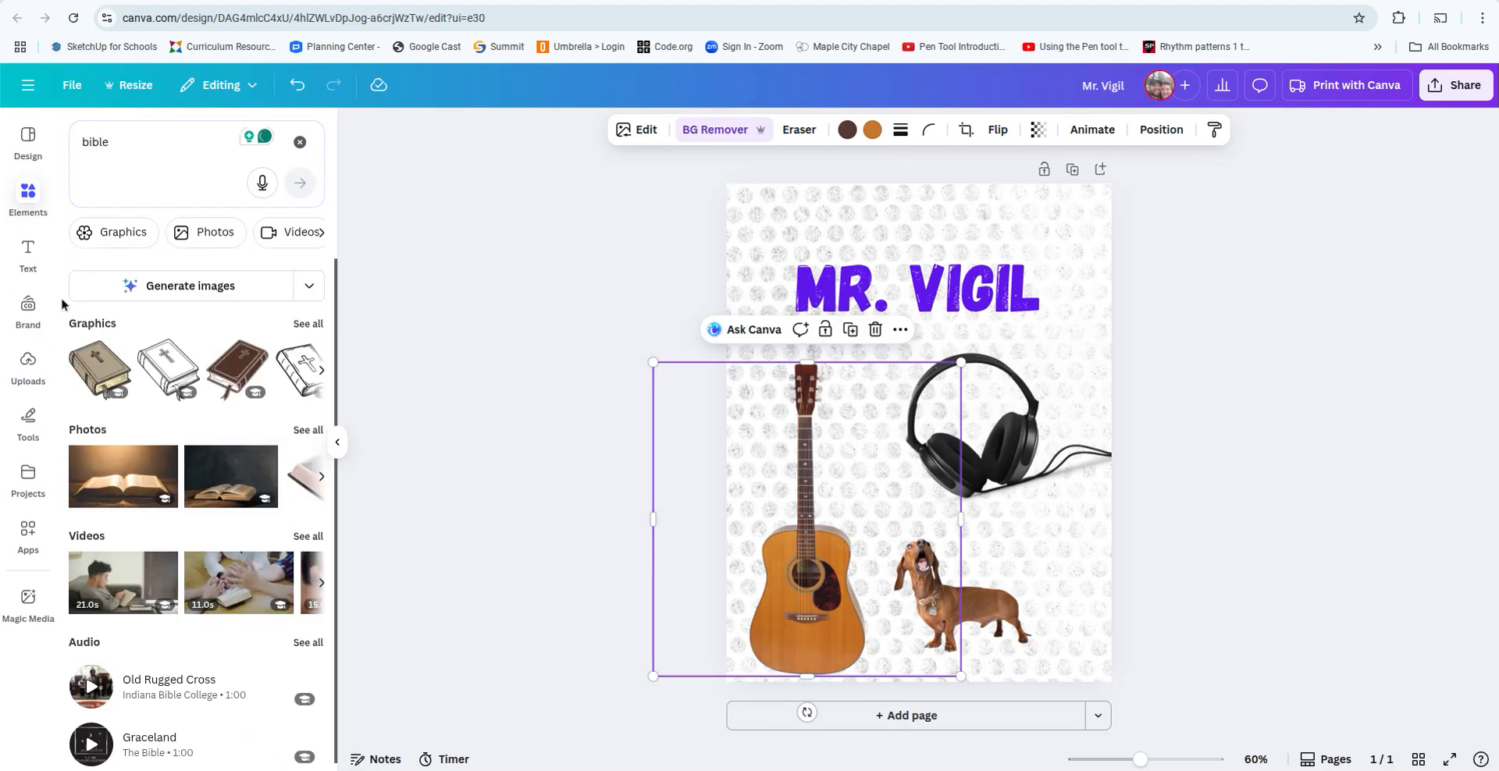
Add the cutout photo of the open Bible from the full photo results and place it behind the name heading.
click(295, 431)
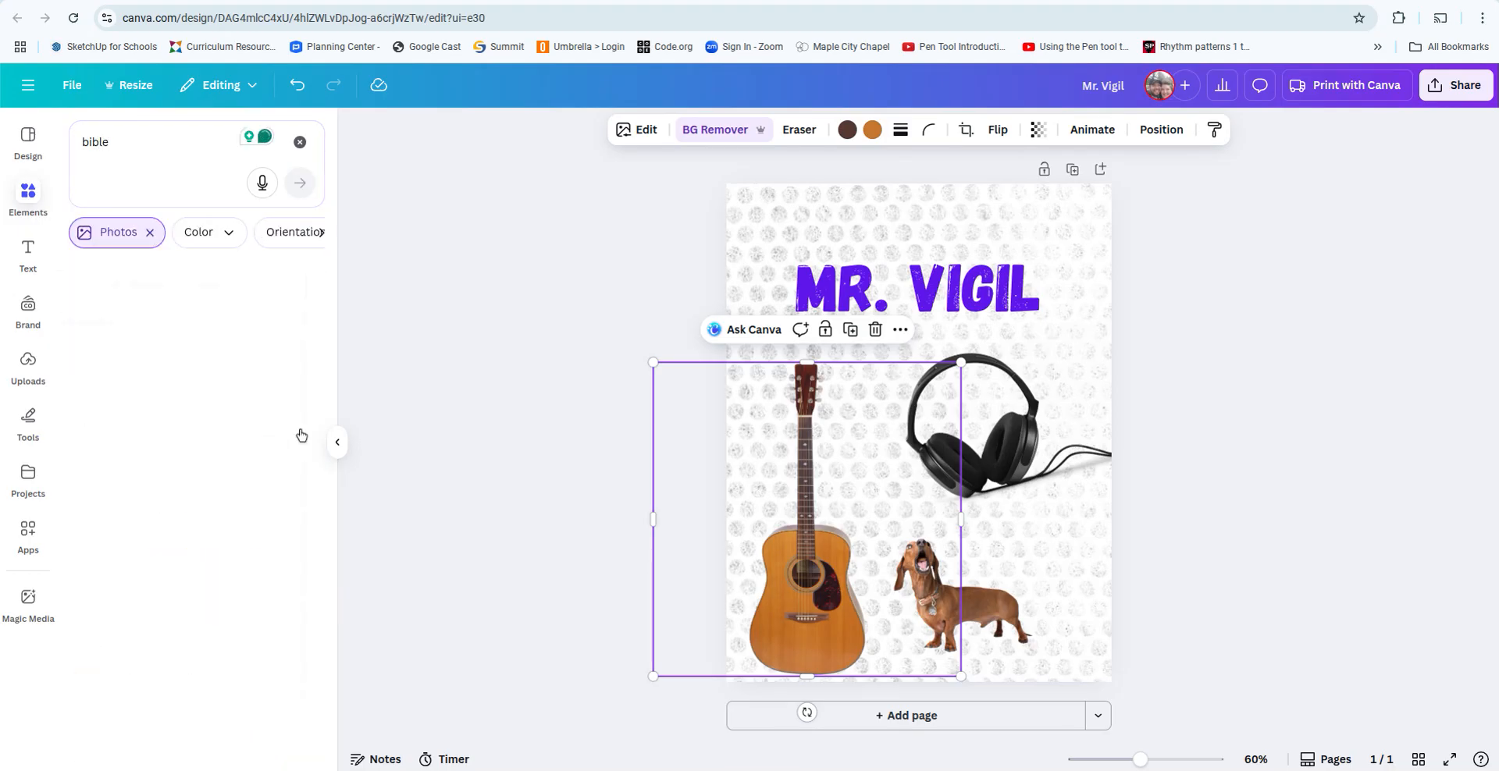
click(120, 457)
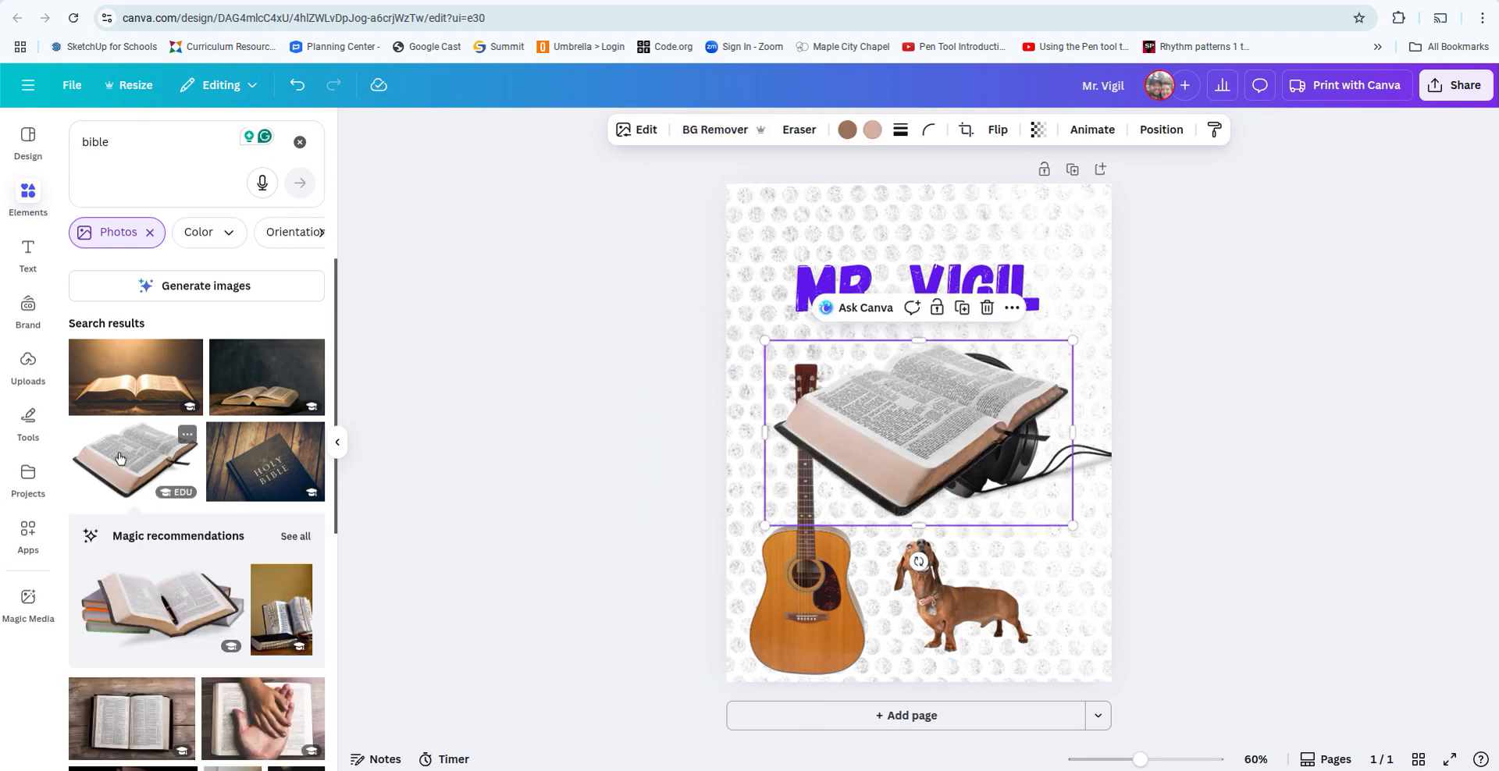
drag(918, 428, 890, 274)
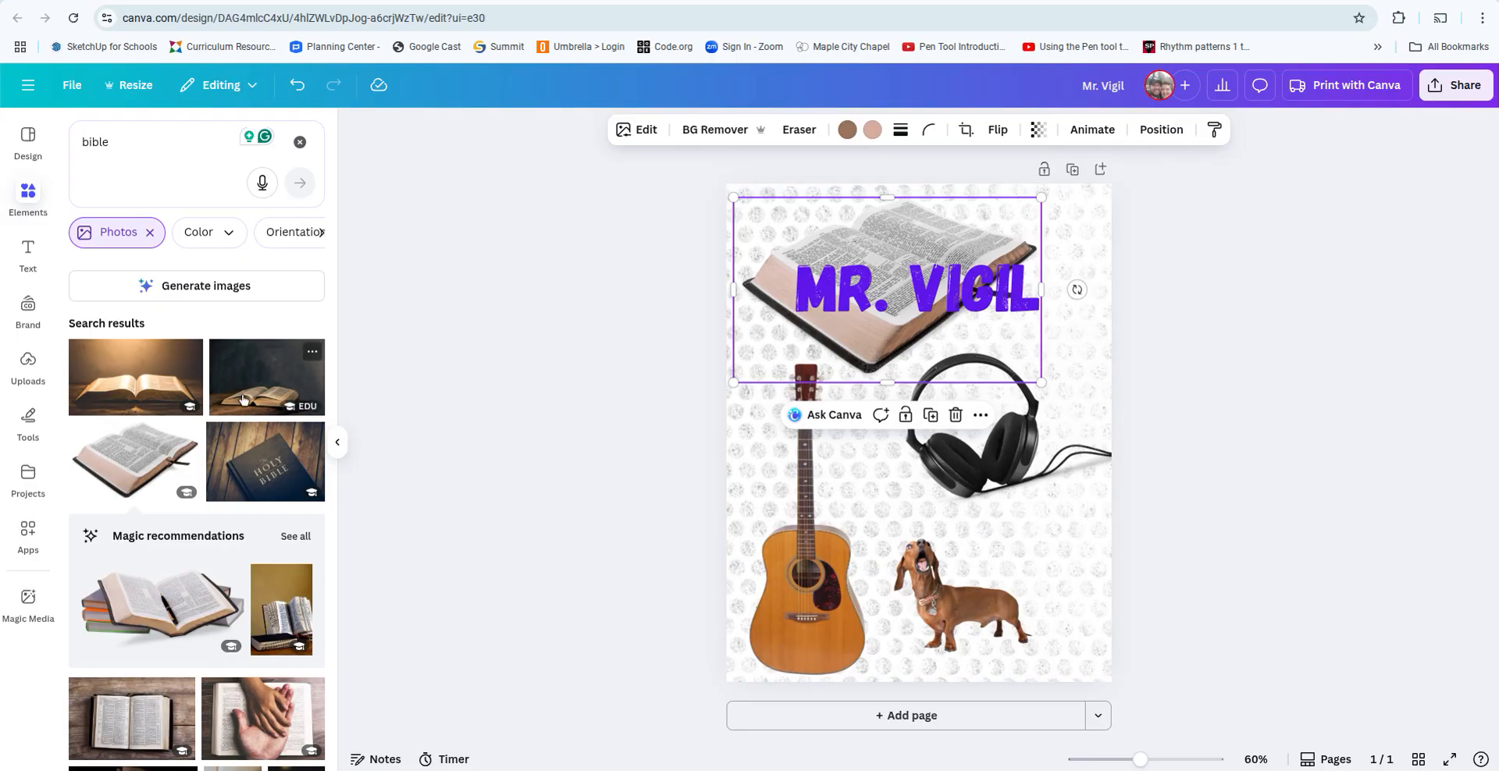
Replace the Bible search with a photo search for "teacher".
double_click(133, 150)
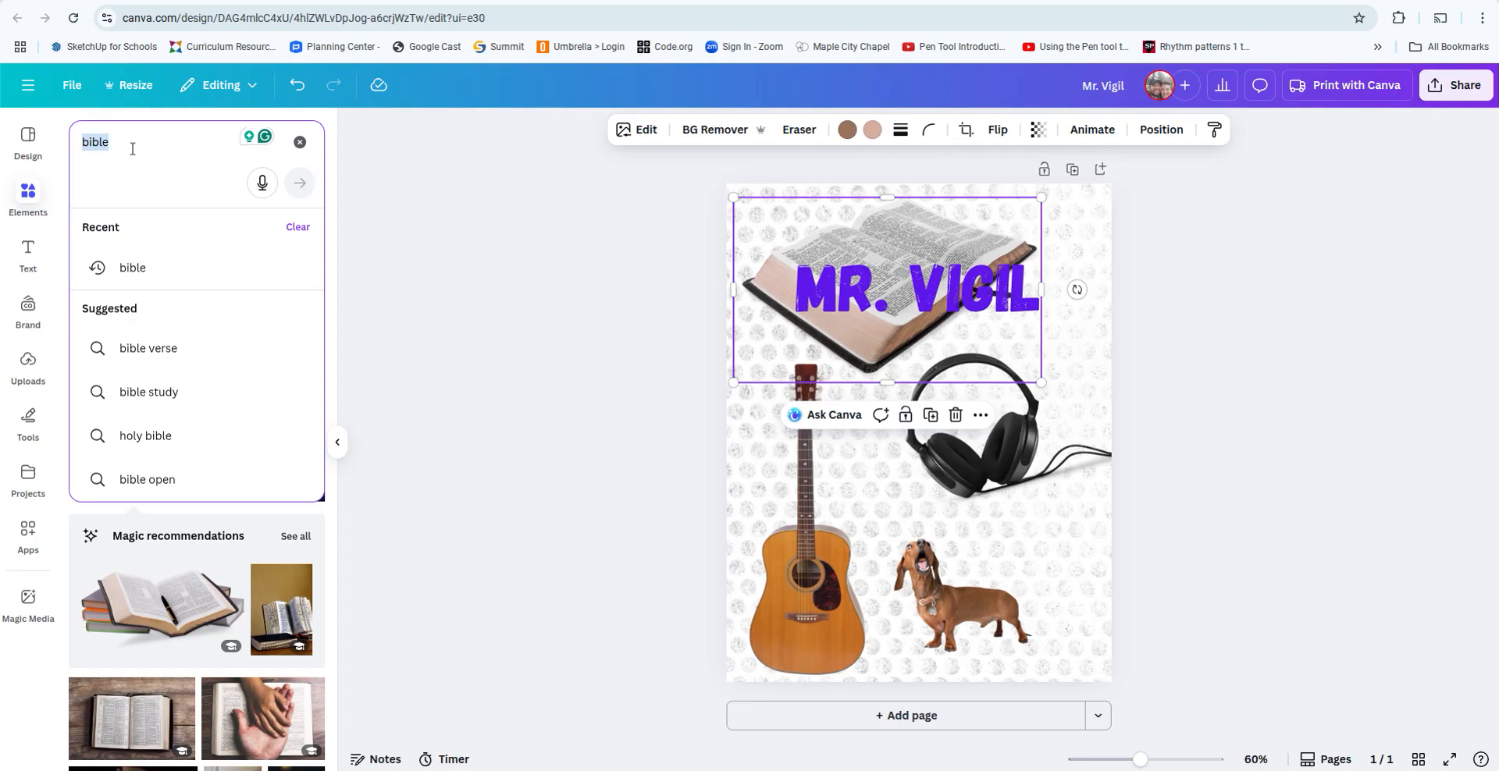
text(teacher)
key(Return)
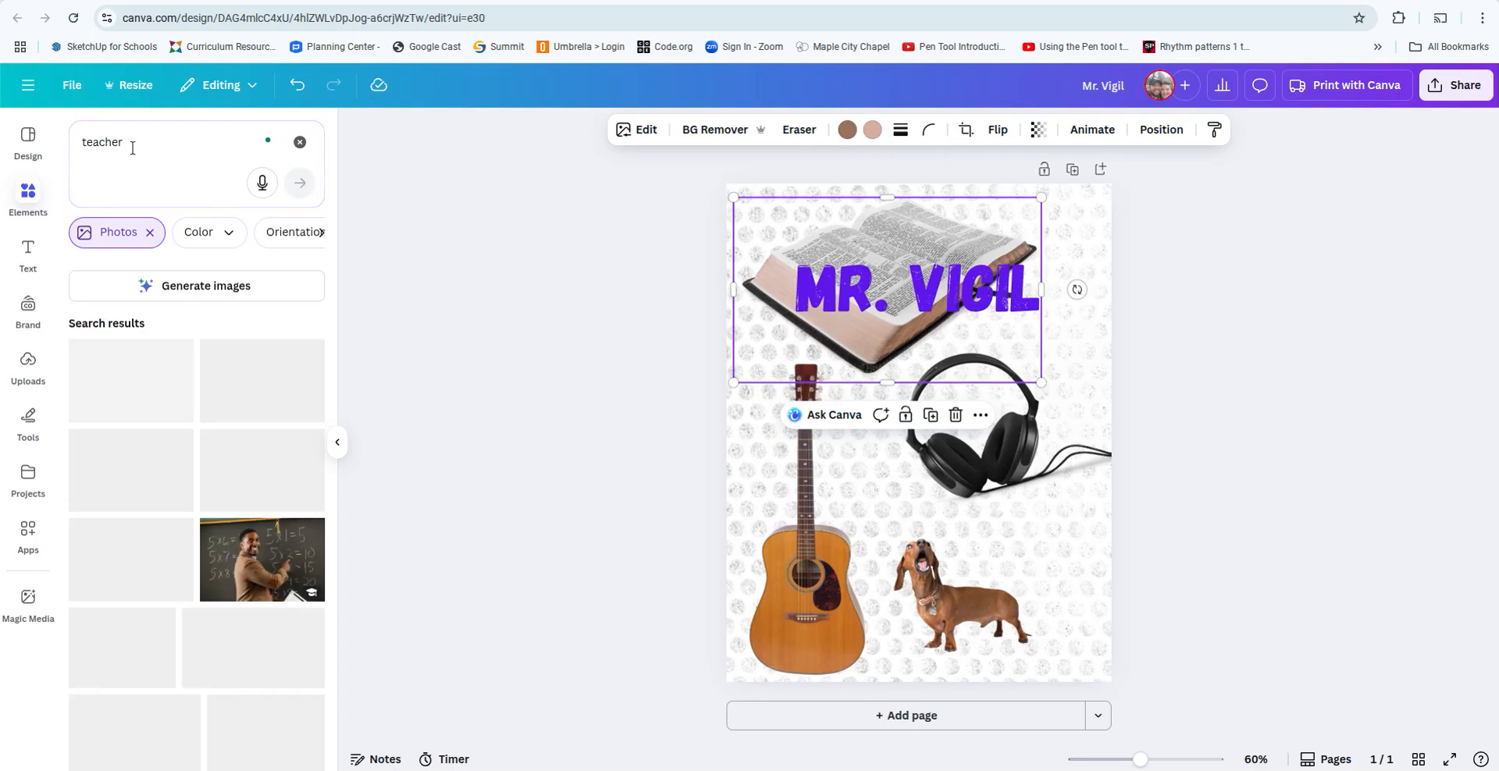
Add the photo of the letter tiles spelling TEACHER, remove its background and place the tiles just below the dachshund.
scroll(254, 609, down, 2)
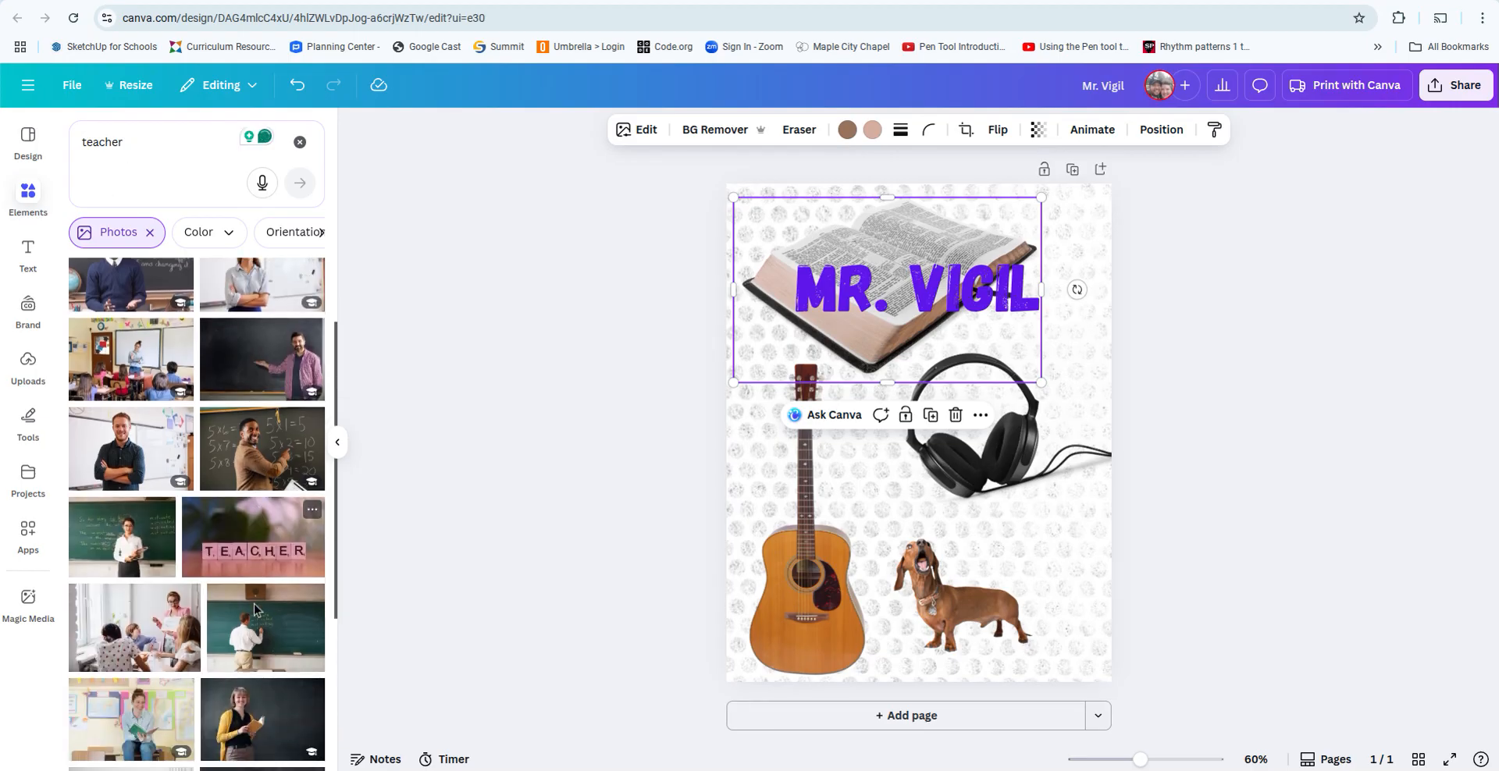
scroll(254, 609, down, 1)
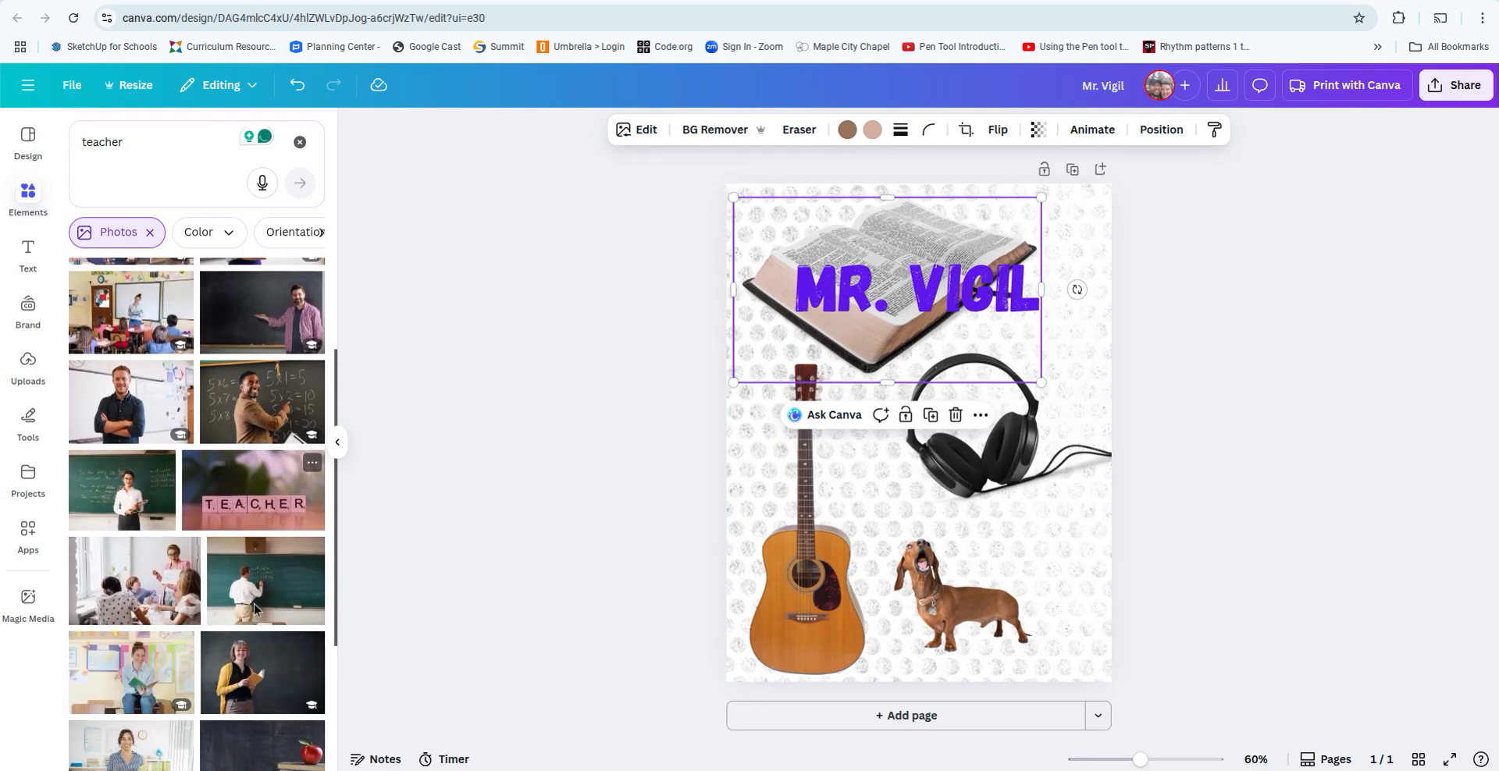
click(250, 503)
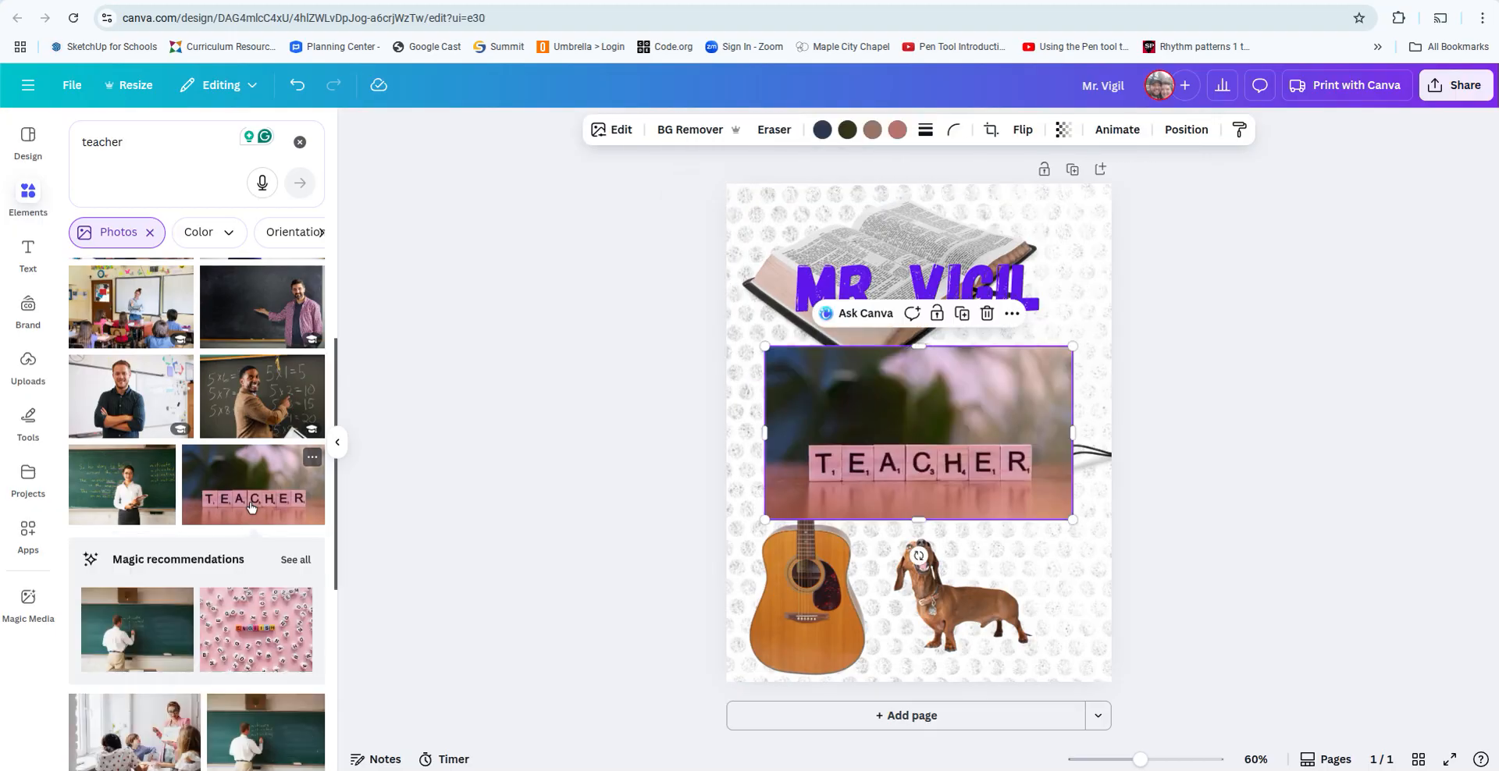
drag(848, 400, 874, 343)
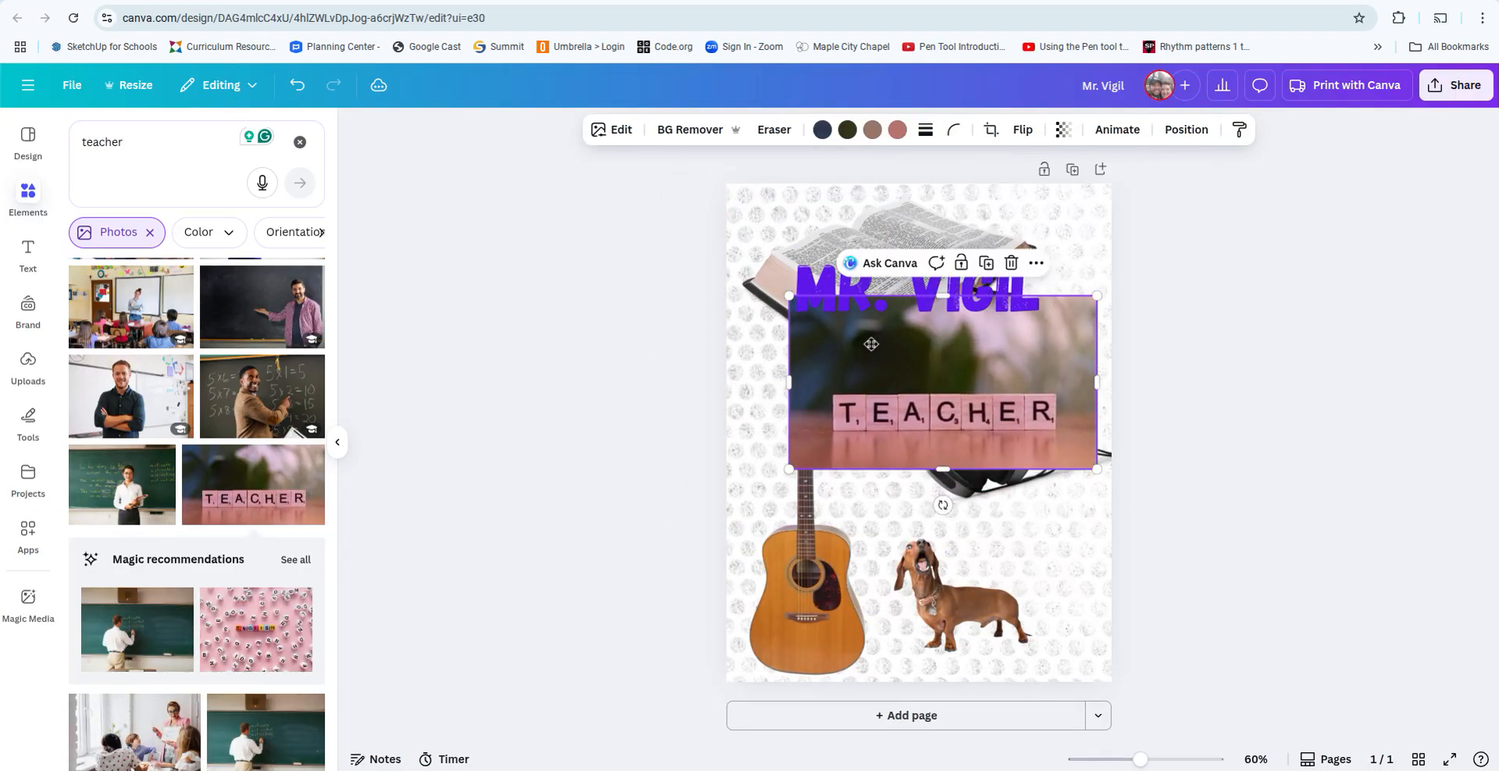
click(709, 134)
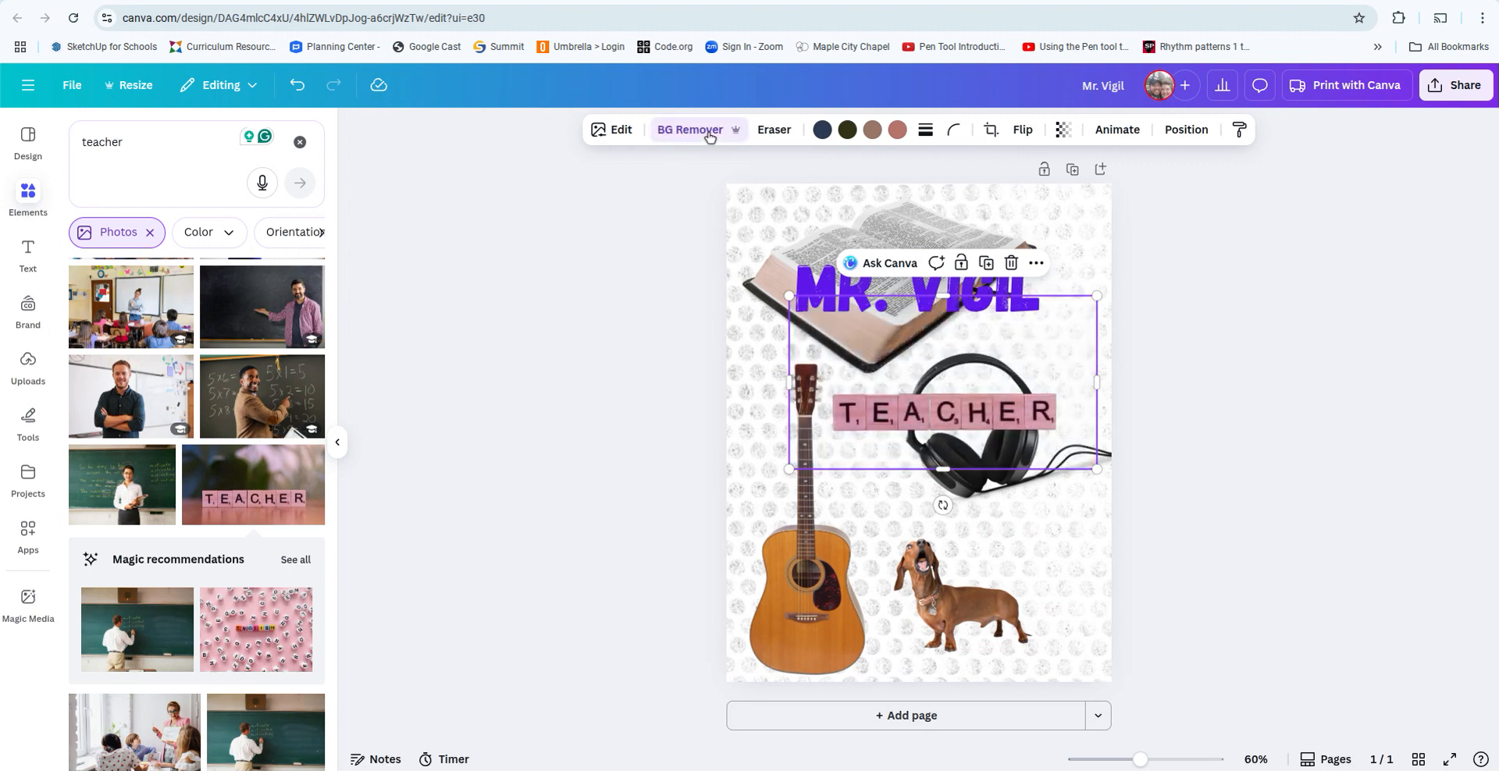
drag(994, 460, 1011, 655)
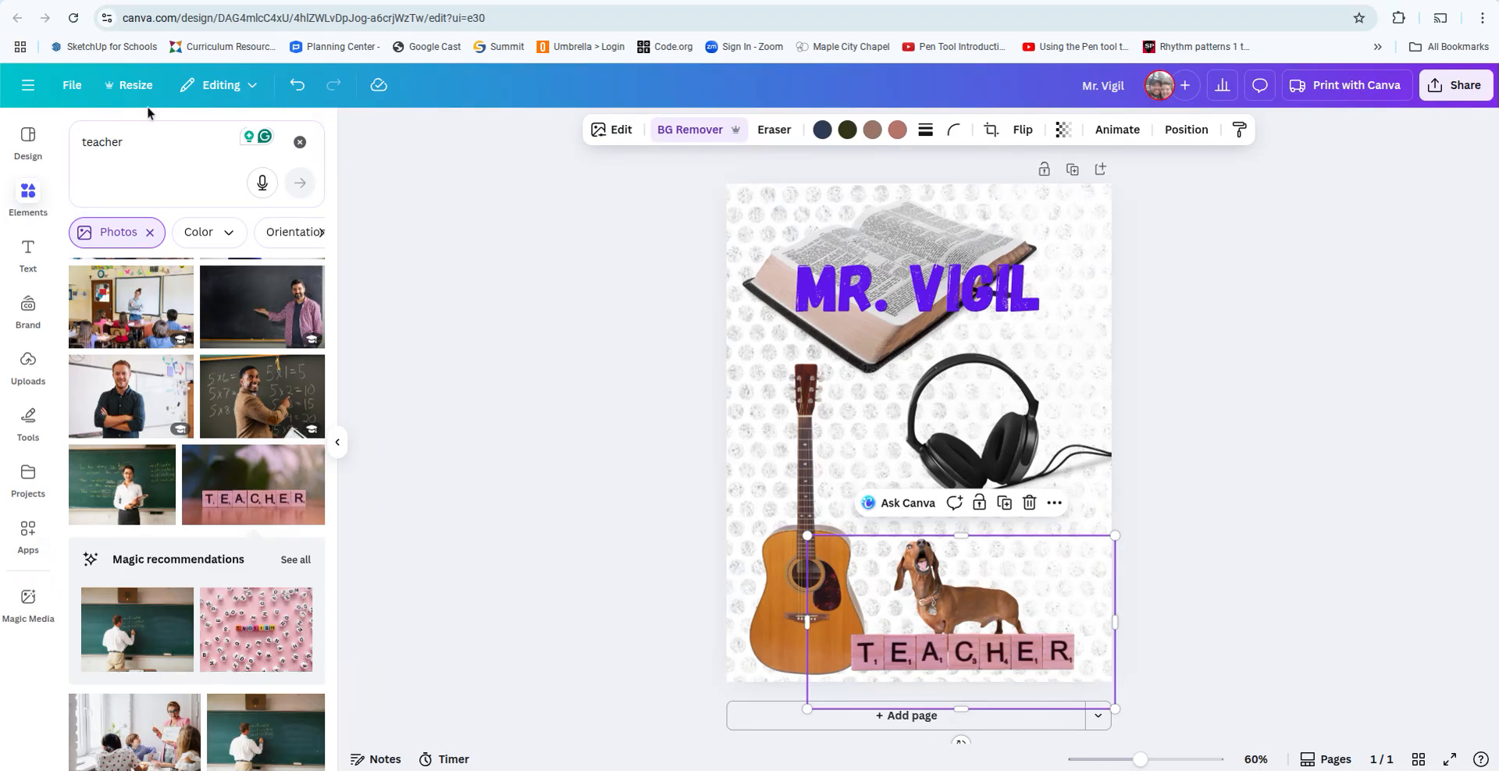
Replace the teacher search with a photo search for "colts".
click(134, 137)
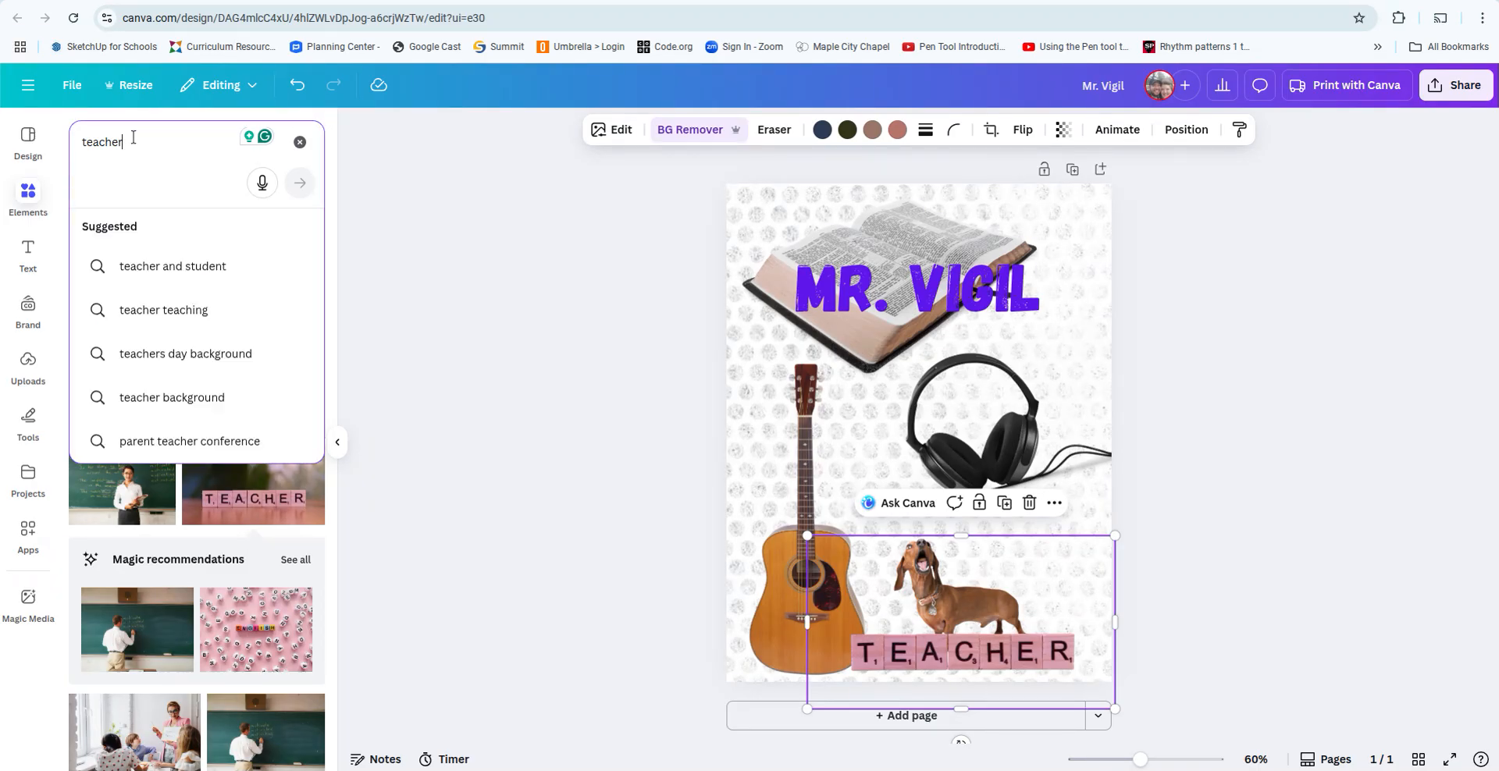
key(ctrl+a)
text(c)
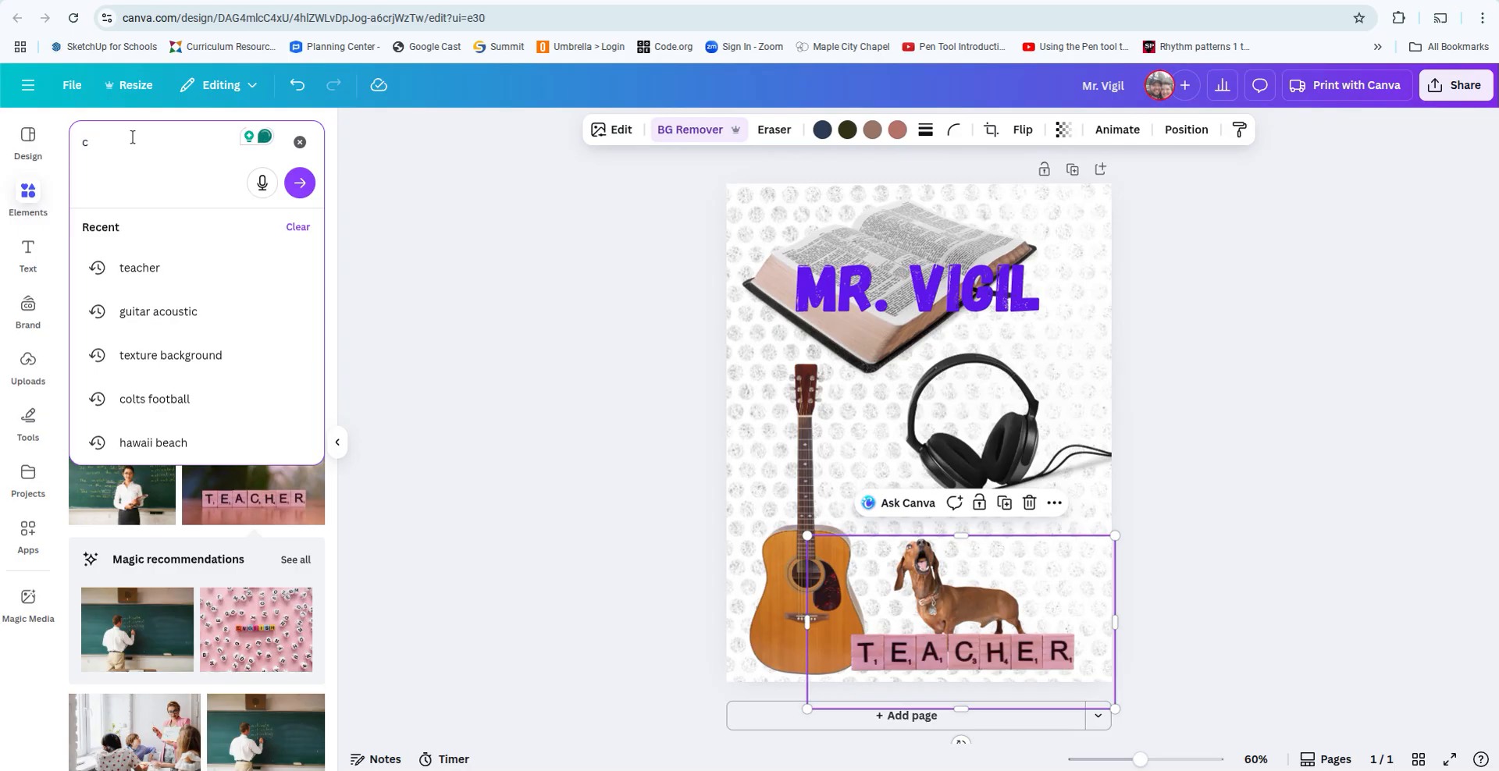
text(olts)
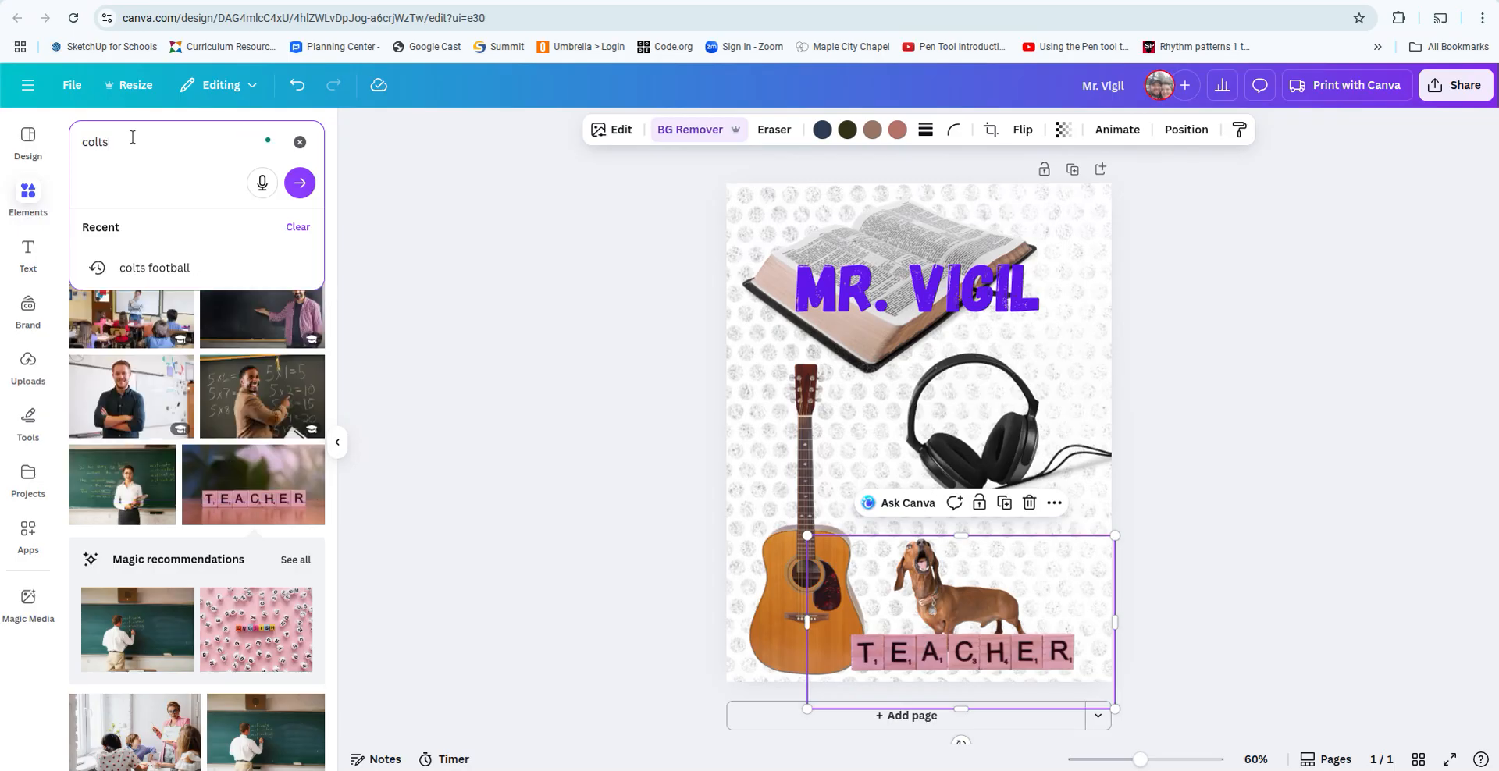
key(Return)
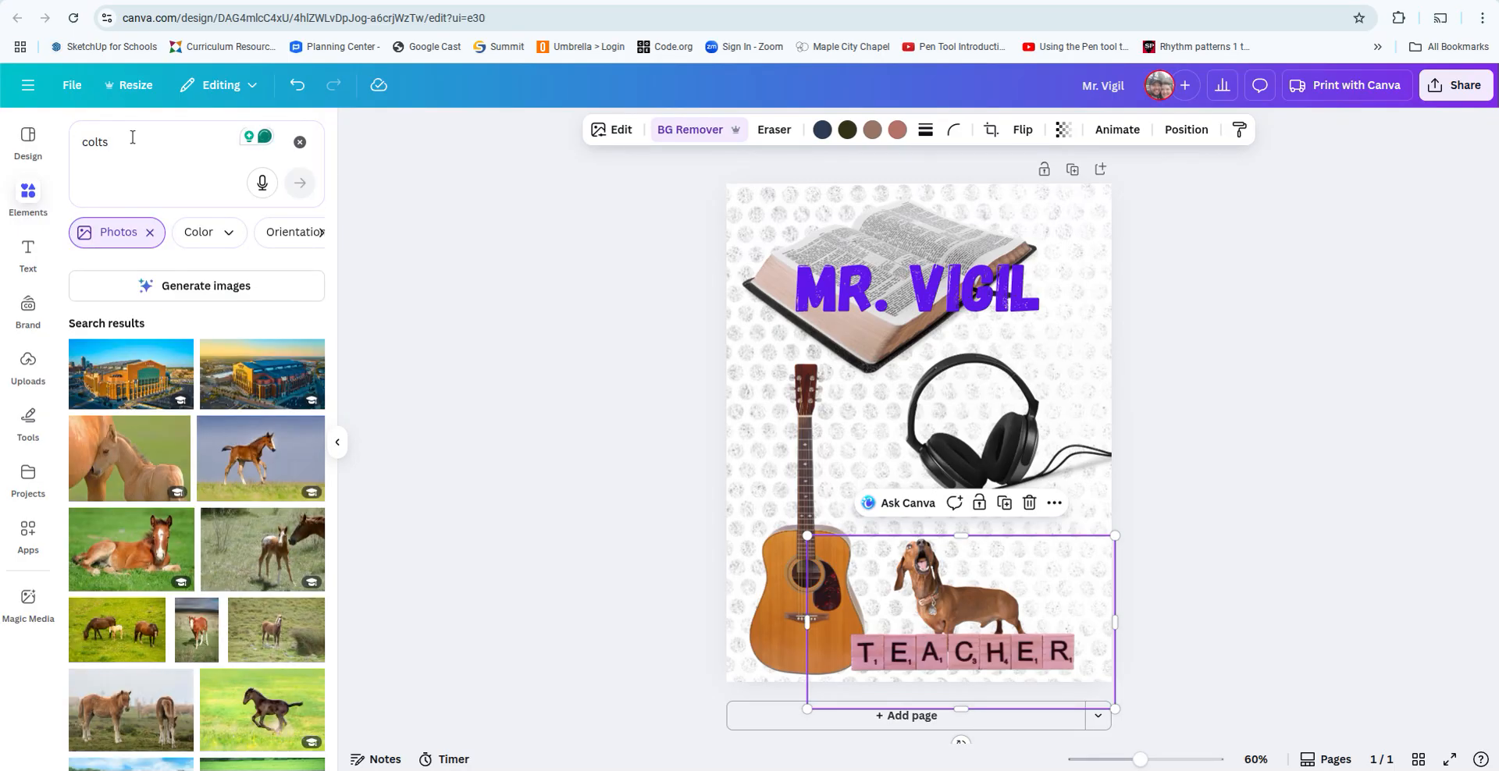
Extend the photo search to "colts football" and look through the results for a suitable Colts picture.
click(125, 142)
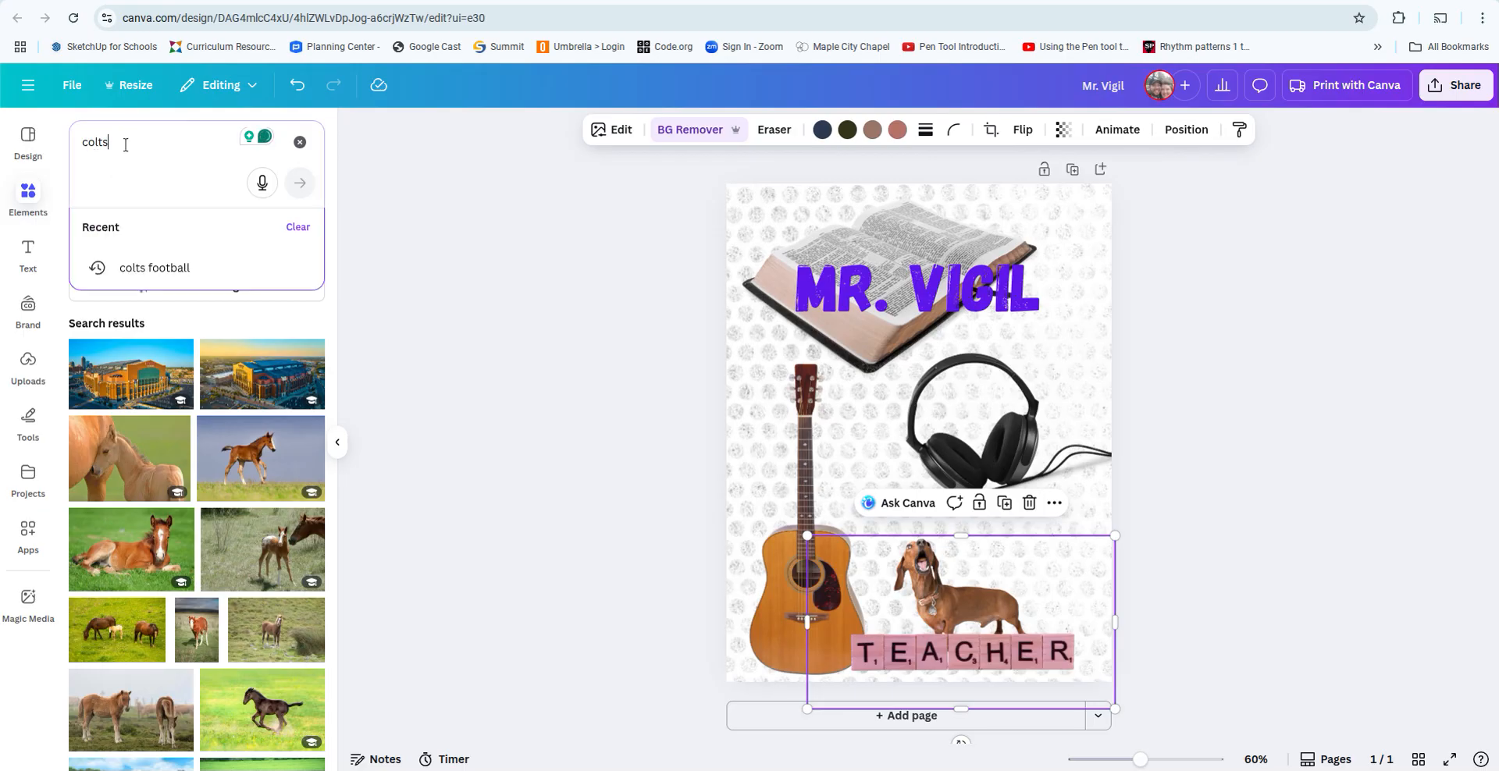
text(footb)
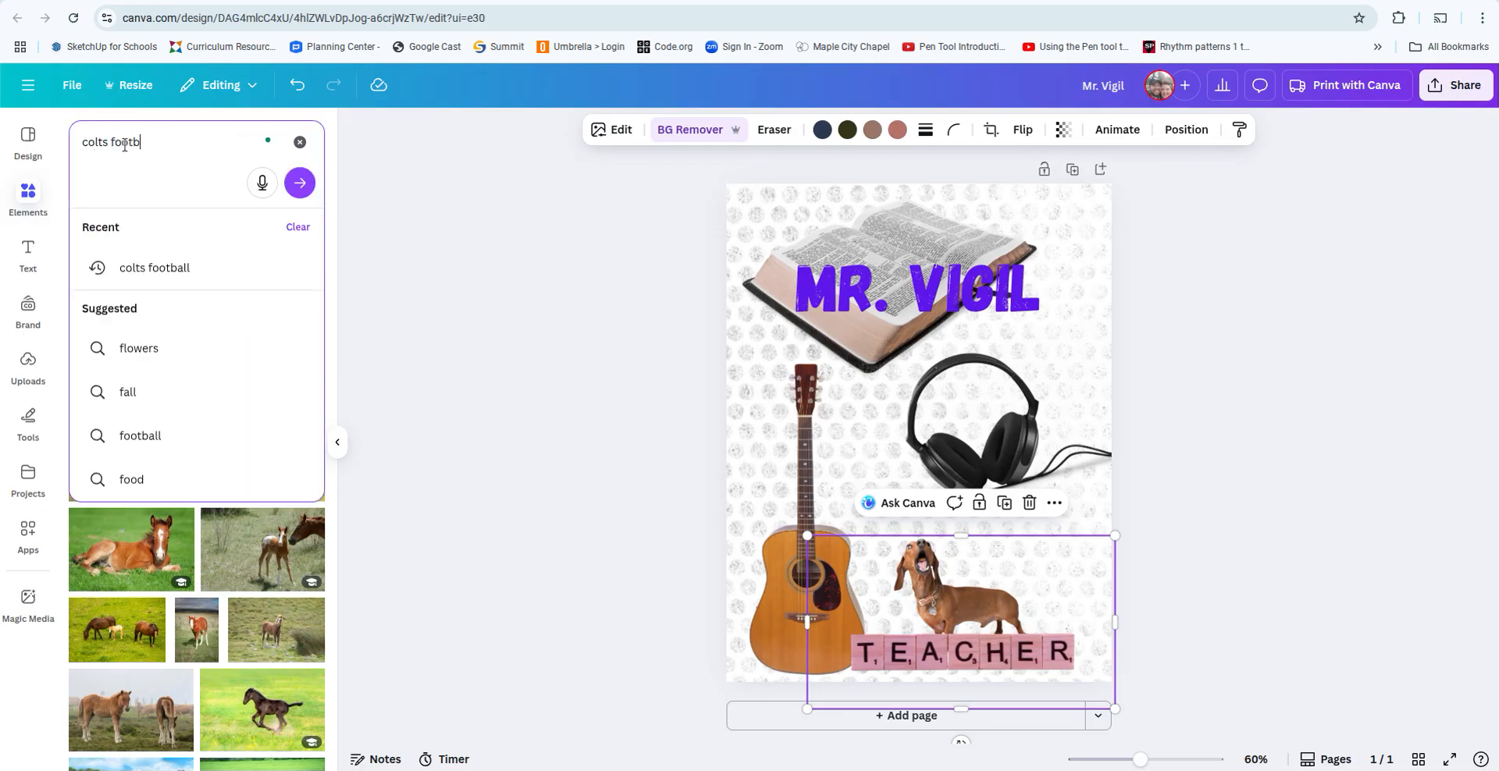
text(all)
key(Return)
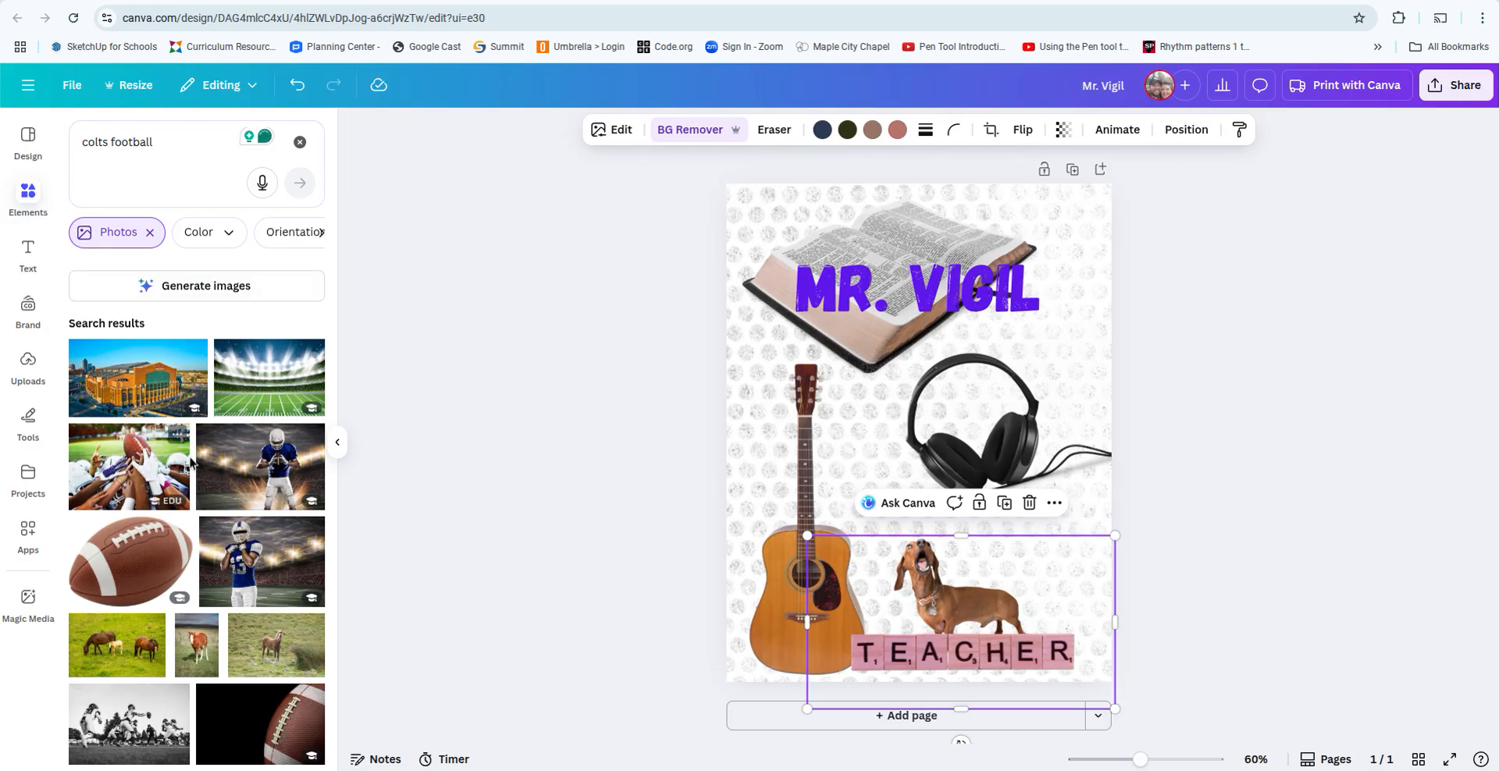
scroll(190, 463, down, 5)
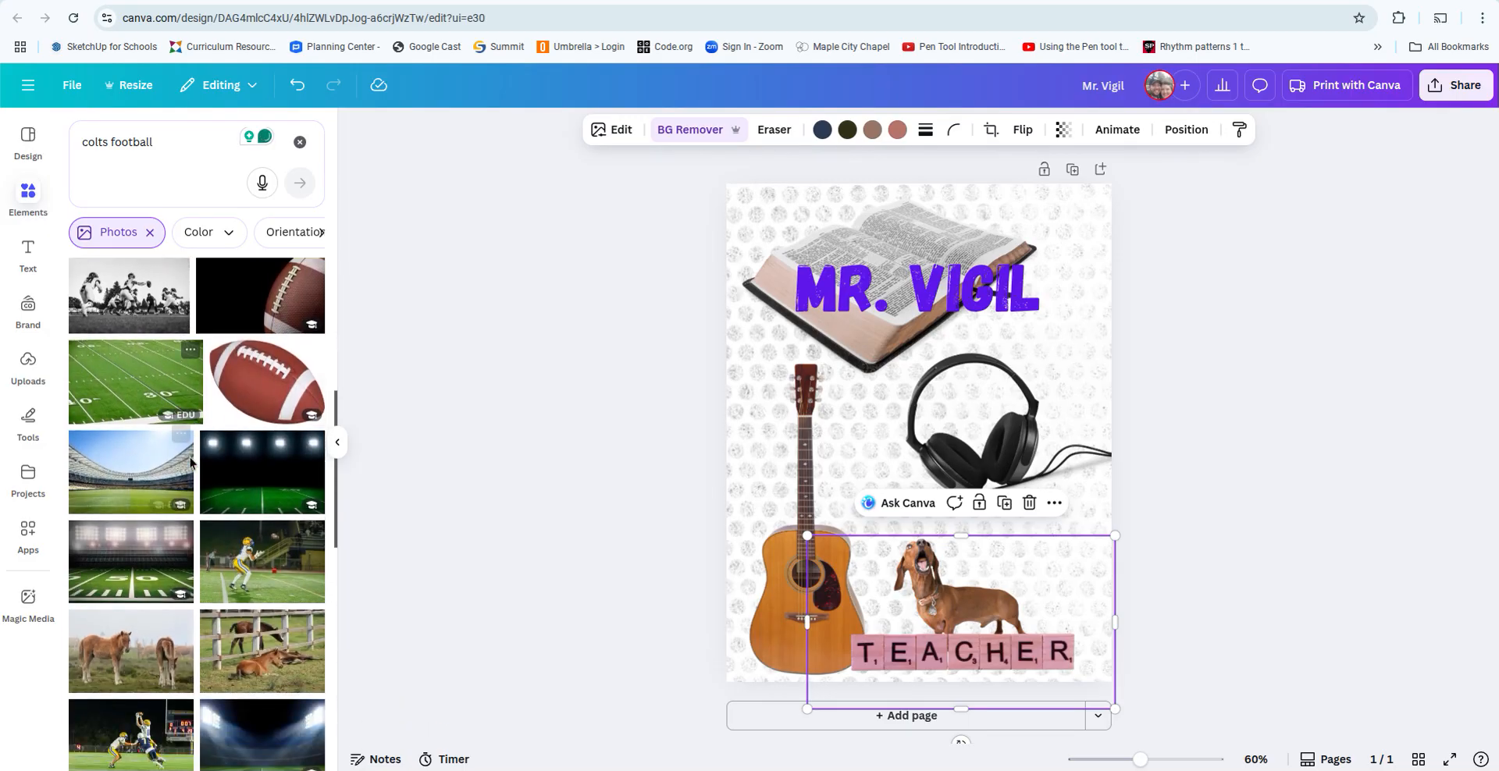
scroll(191, 462, down, 5)
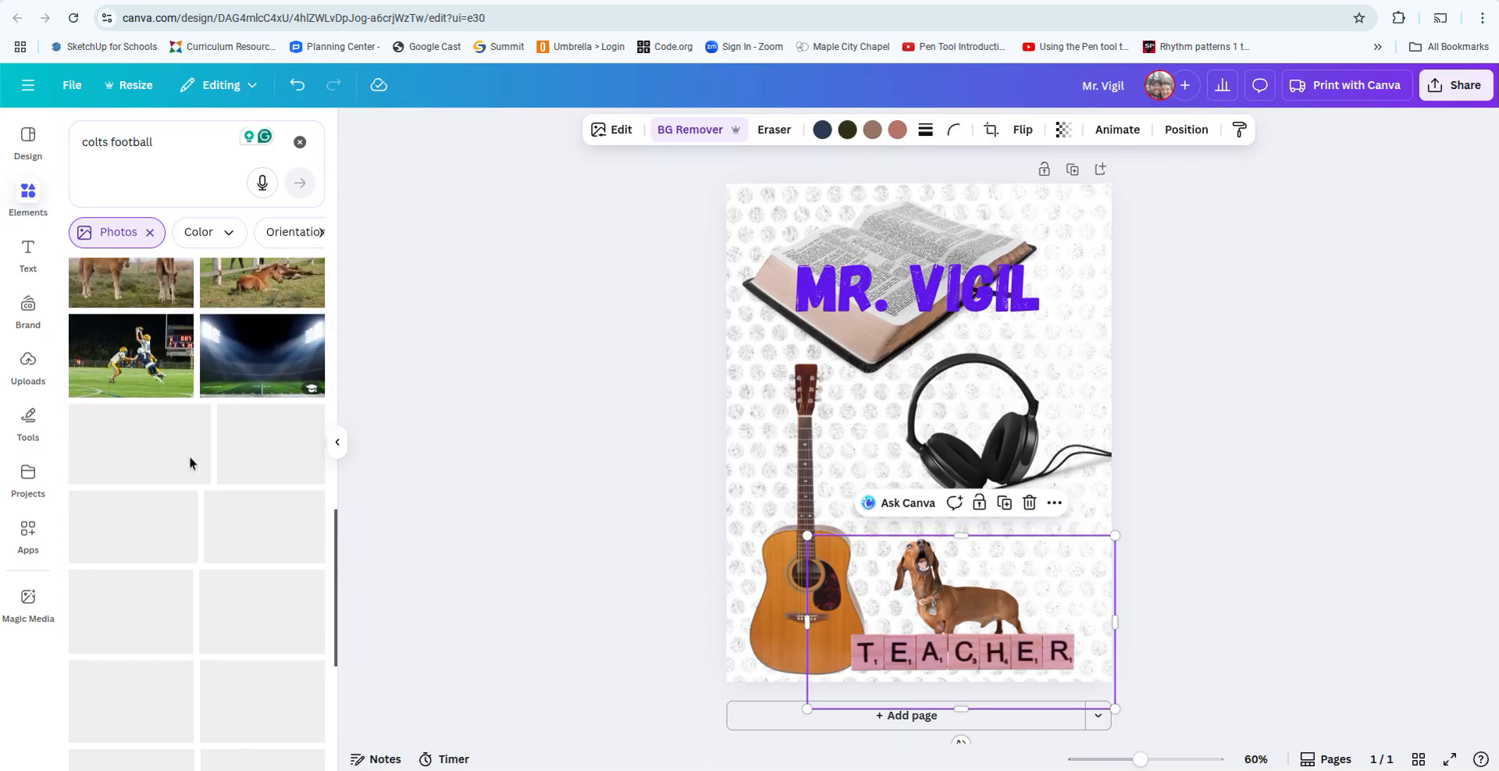
scroll(190, 462, down, 4)
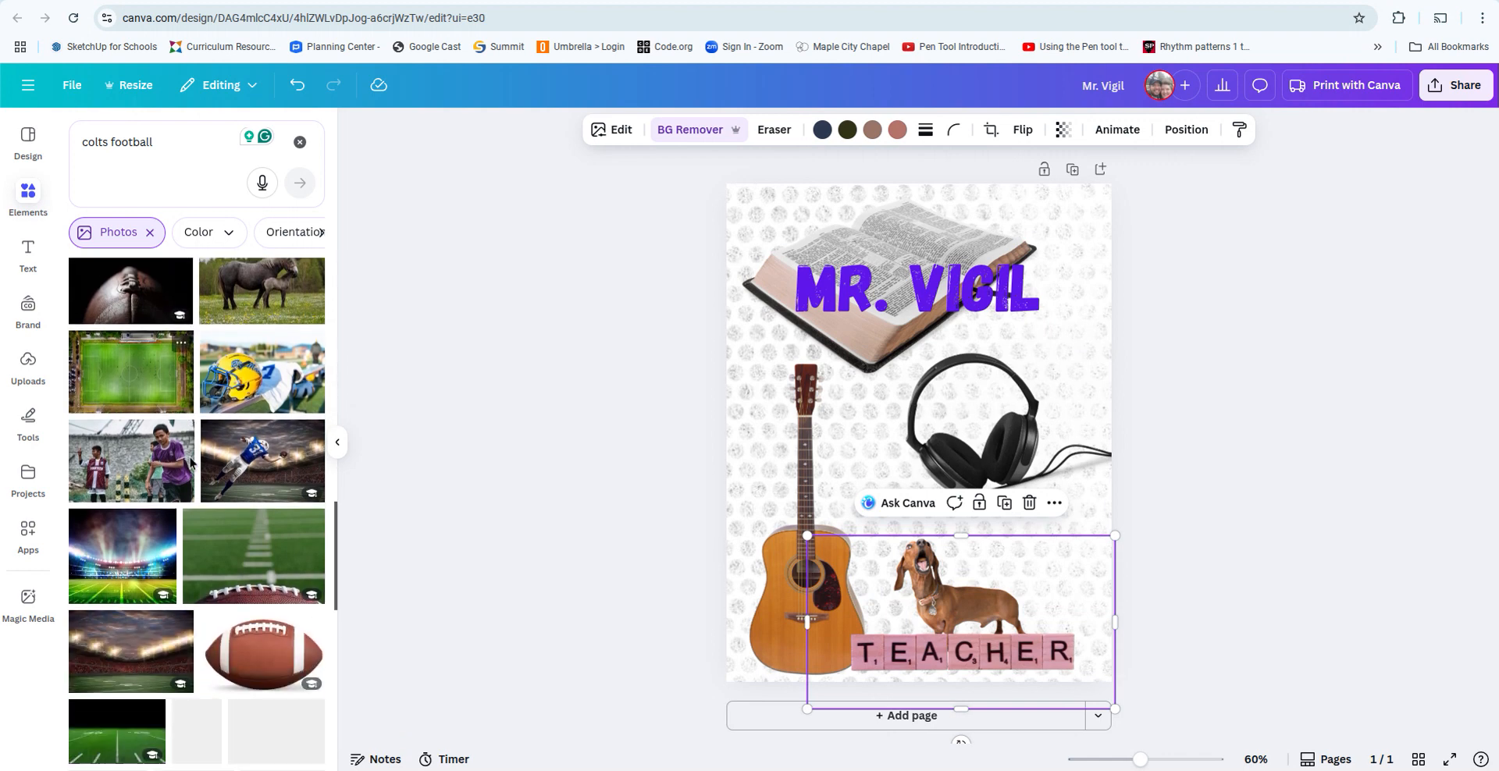
scroll(191, 462, down, 2)
scroll(191, 462, up, 15)
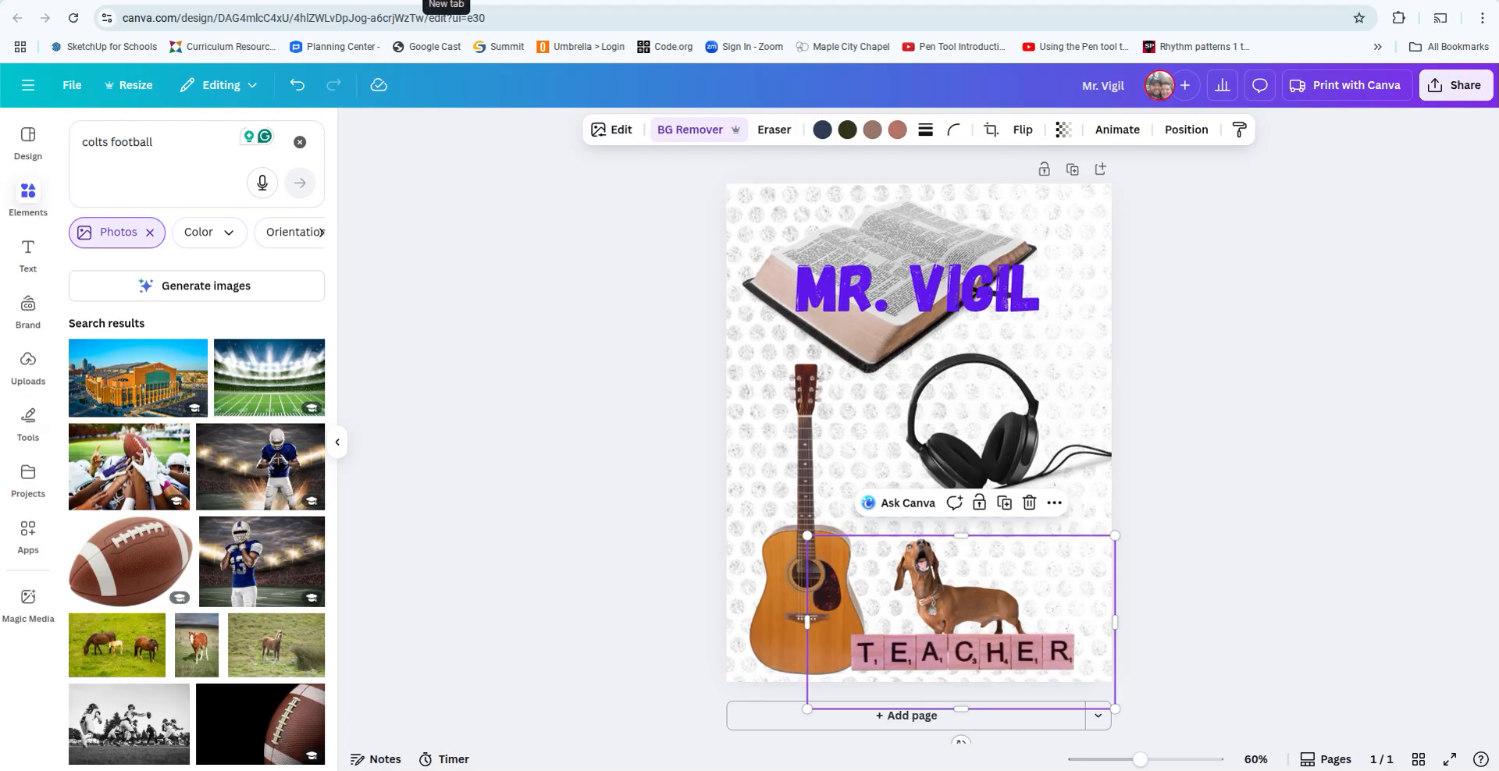
In a new browser tab, search Google for "colts football" and show the image results.
click(363, 4)
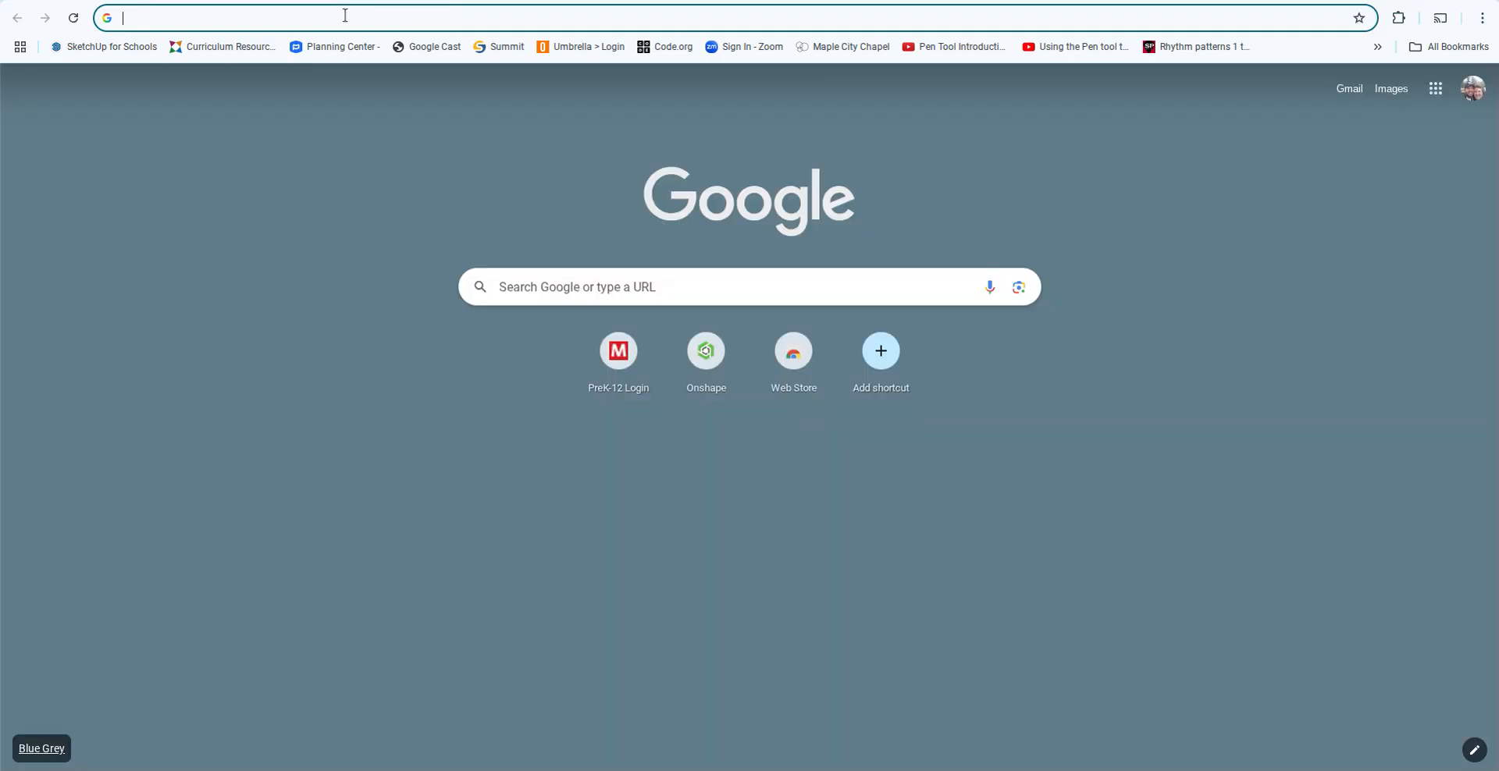
click(345, 16)
text(colts fo)
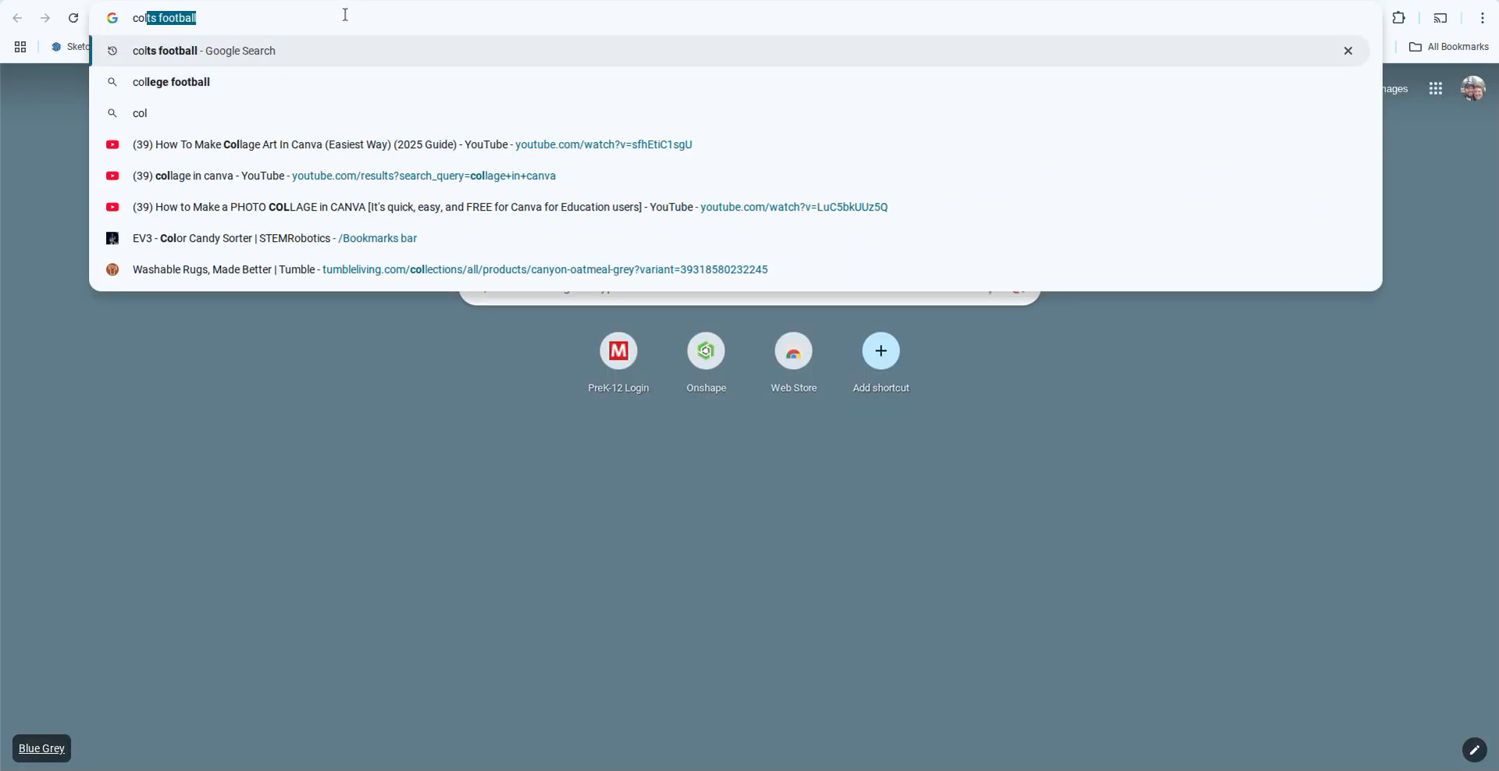
text(otball)
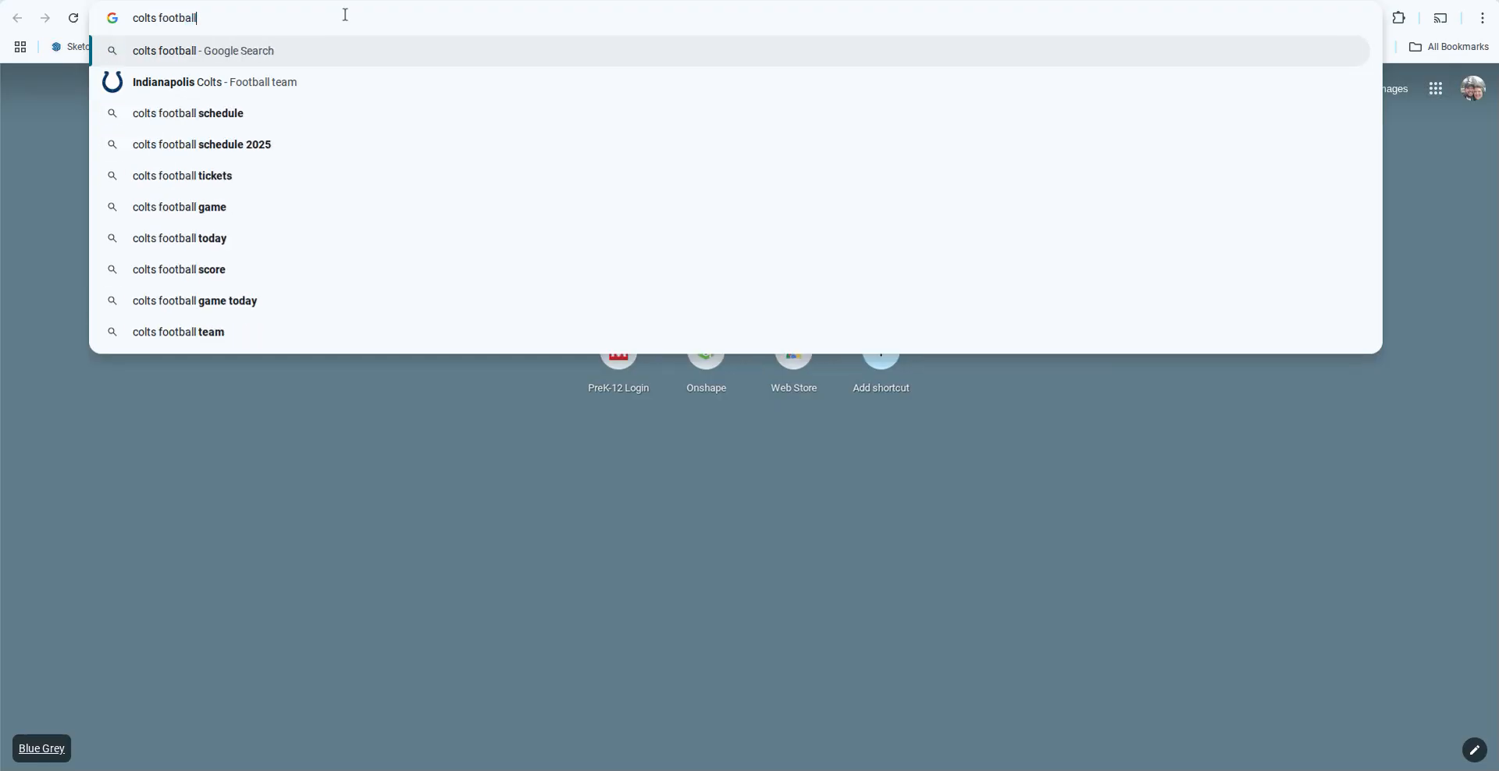
key(Return)
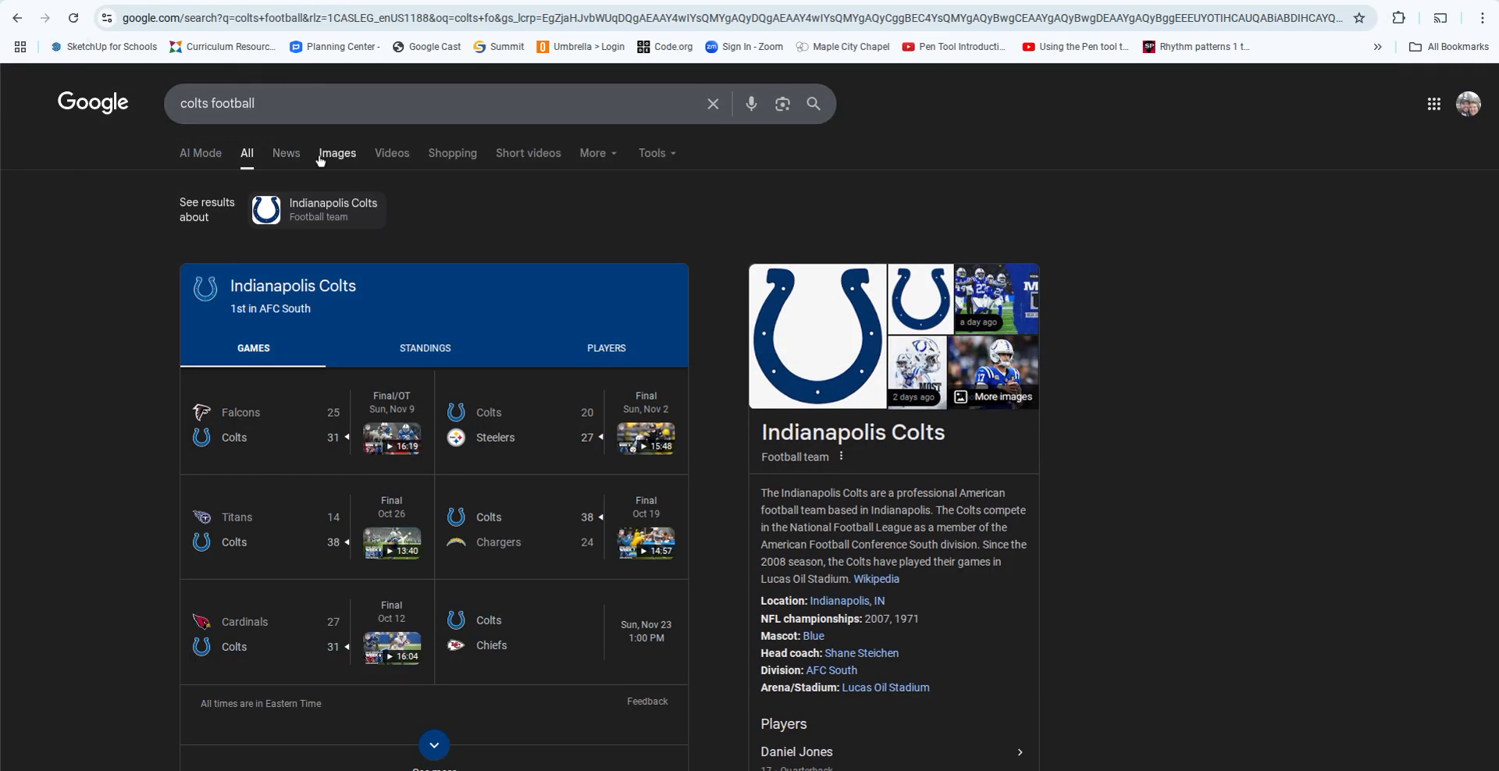
click(338, 154)
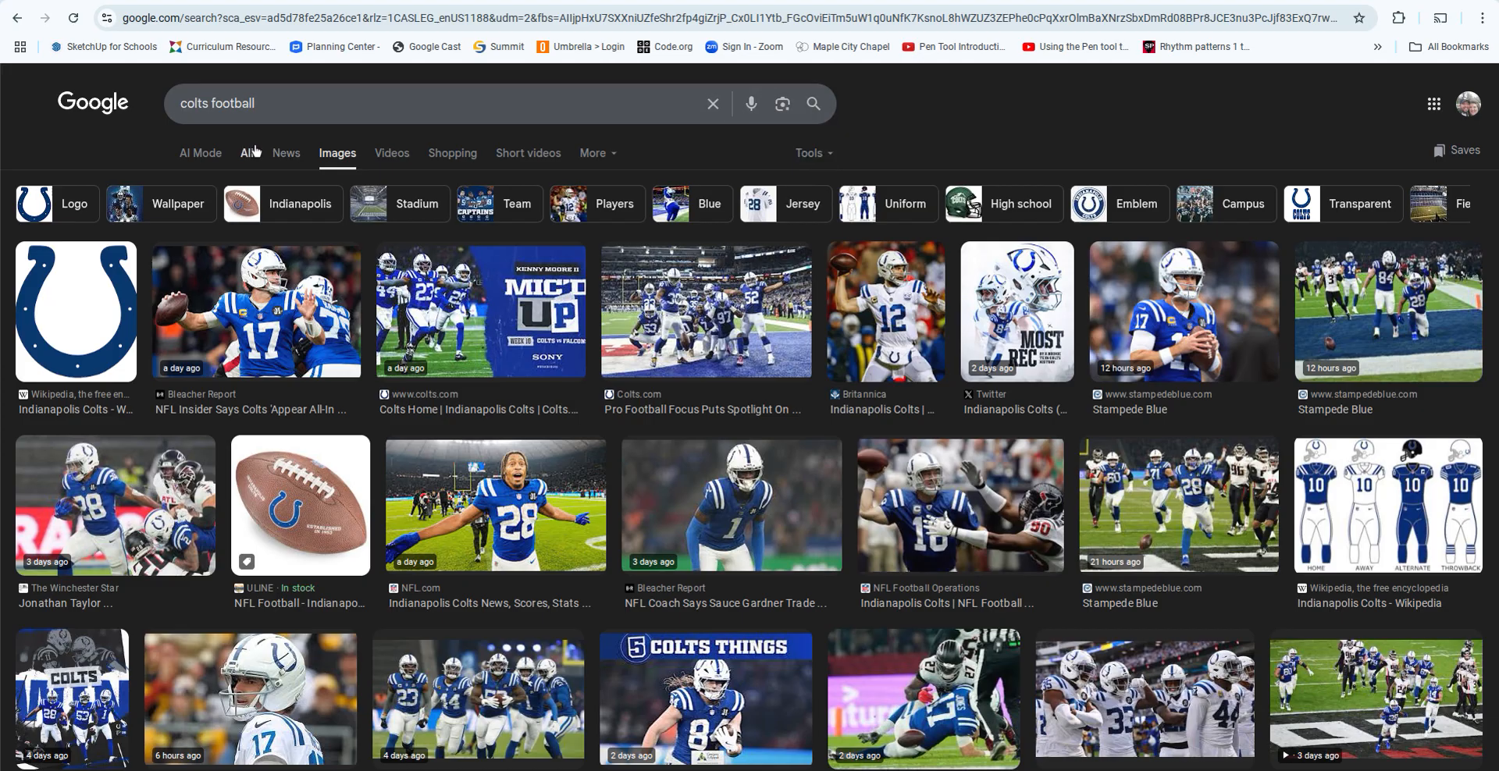
Filter the Colts football image results to the Large size.
click(823, 161)
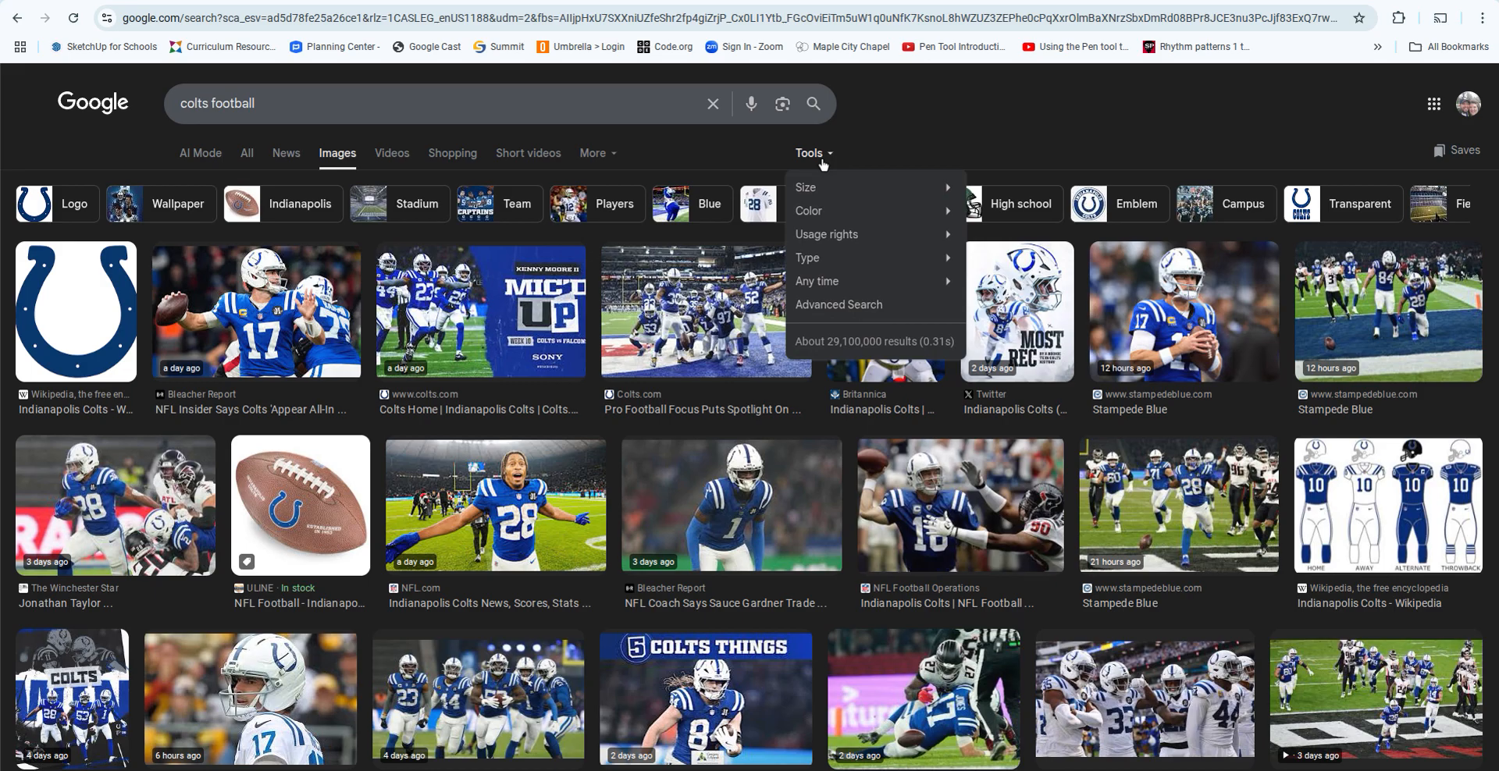
mouse_move(826, 196)
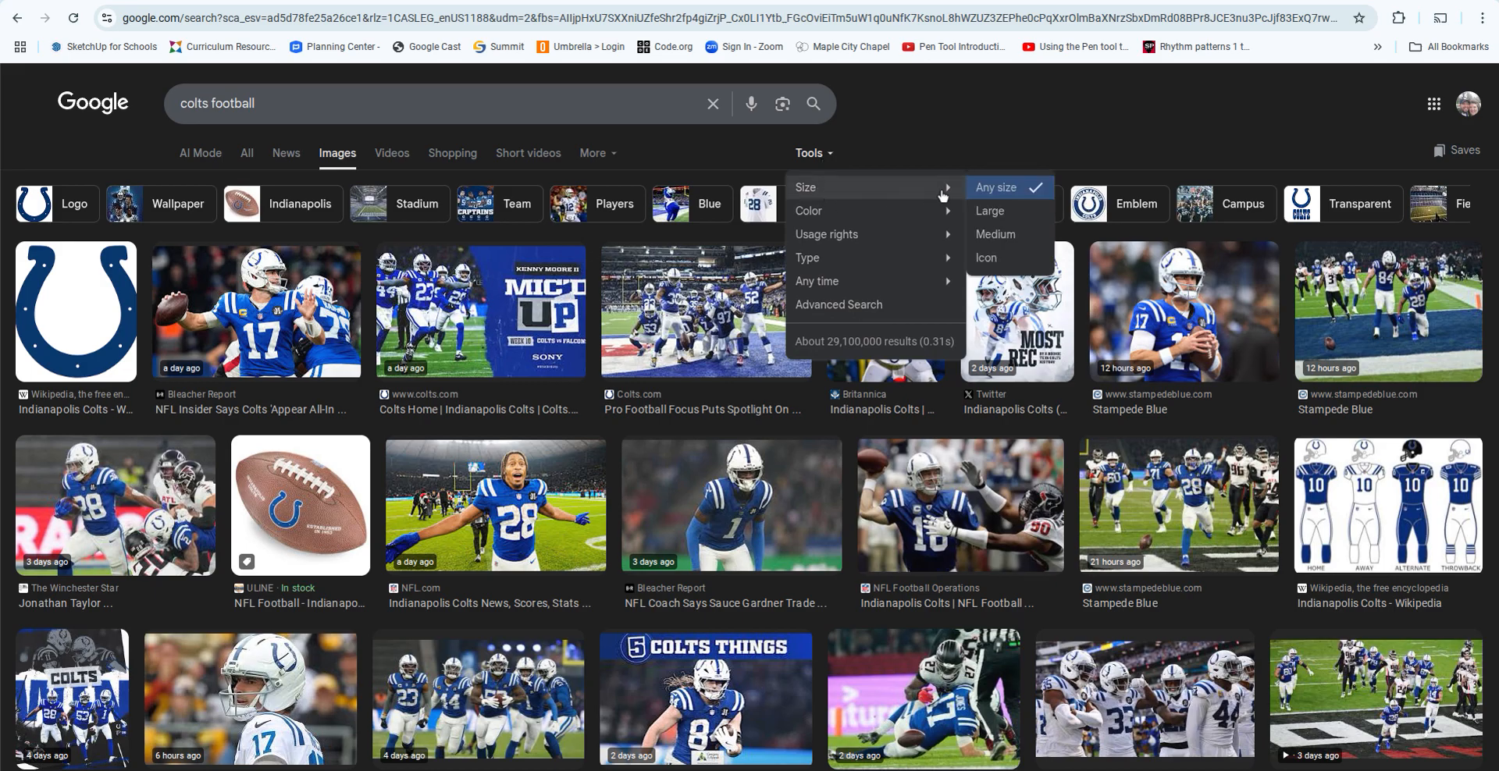
click(1016, 212)
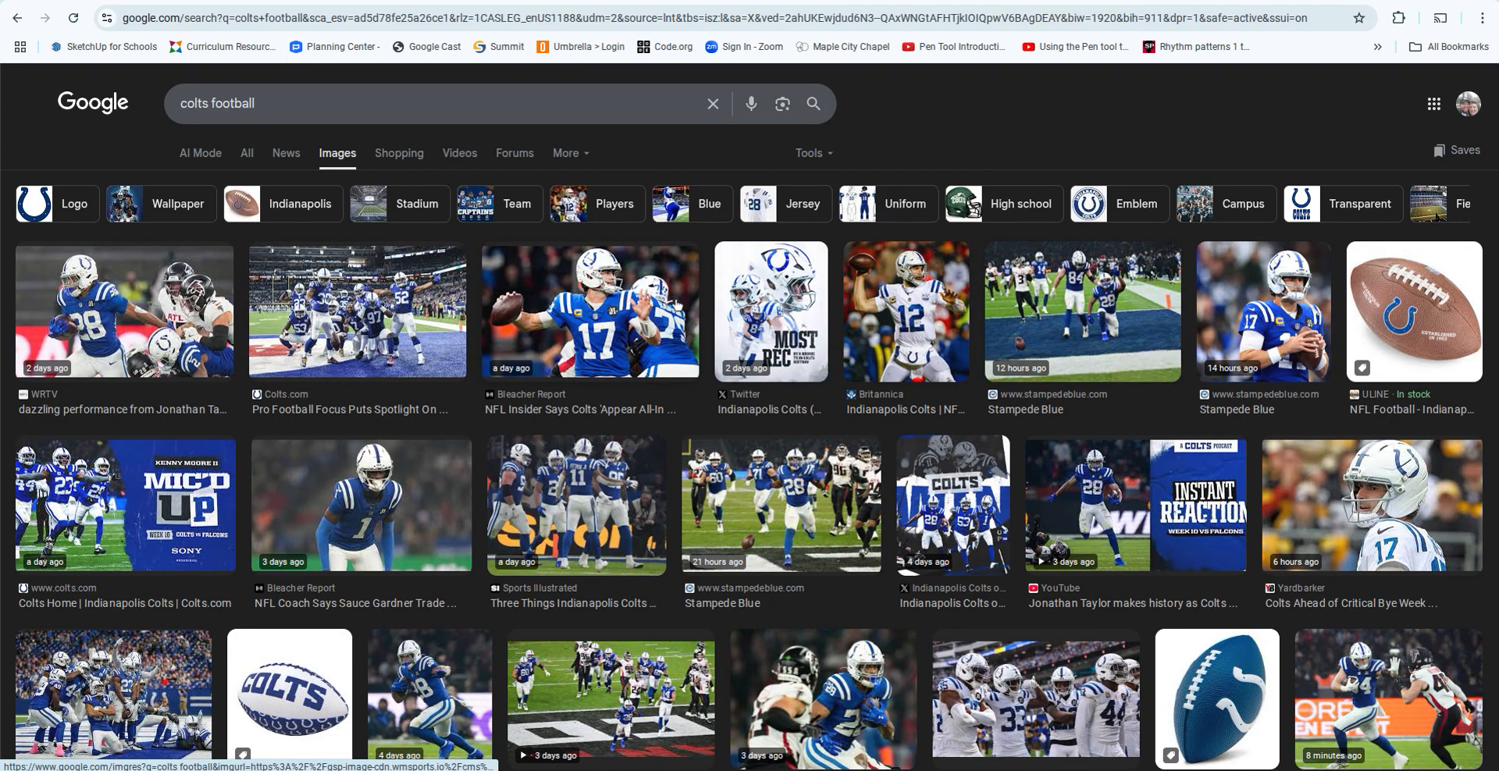
Save the full preview of the brown Indianapolis Colts football from ULINE to Downloads as "Colts Football.webp".
right_click(144, 295)
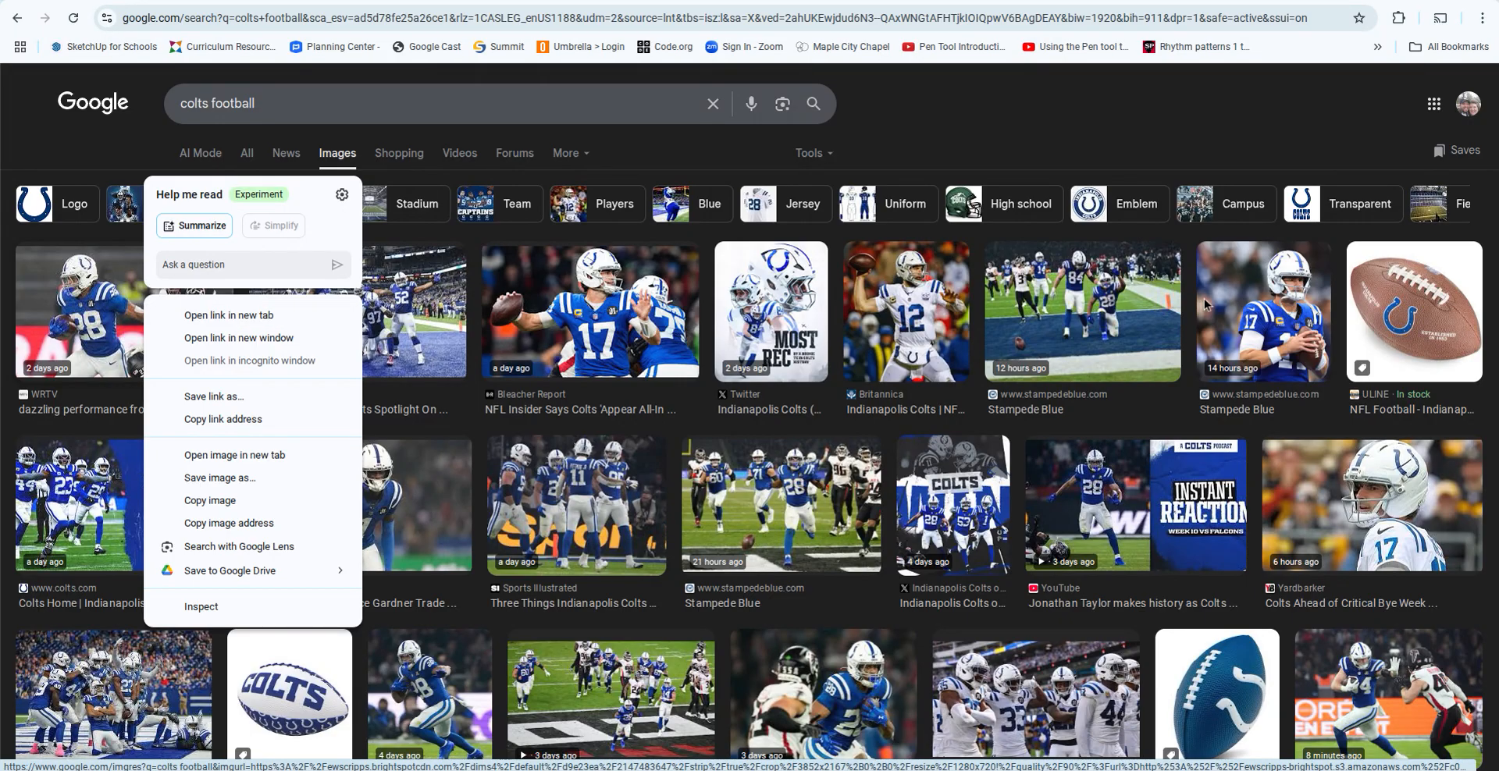
click(1408, 304)
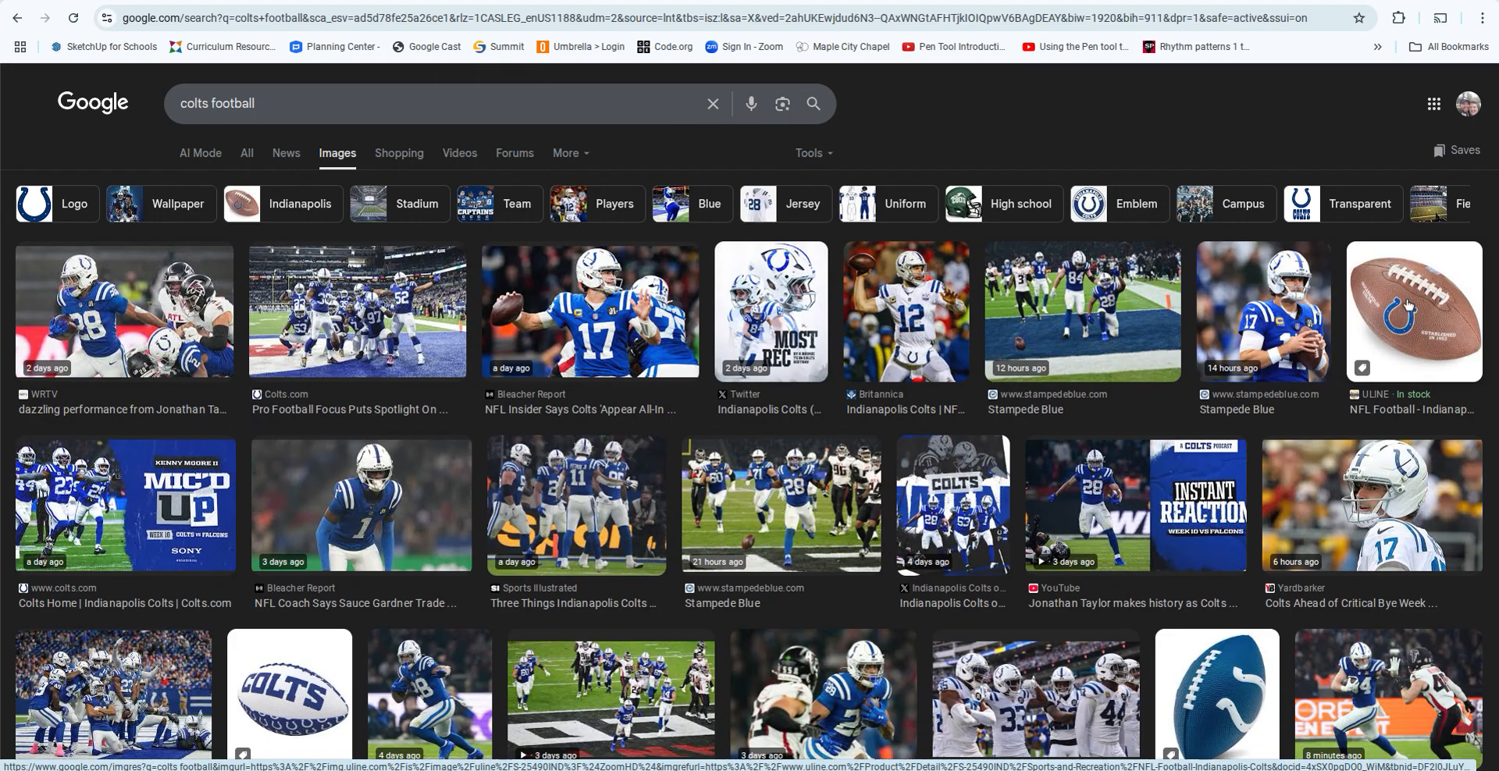
click(1409, 304)
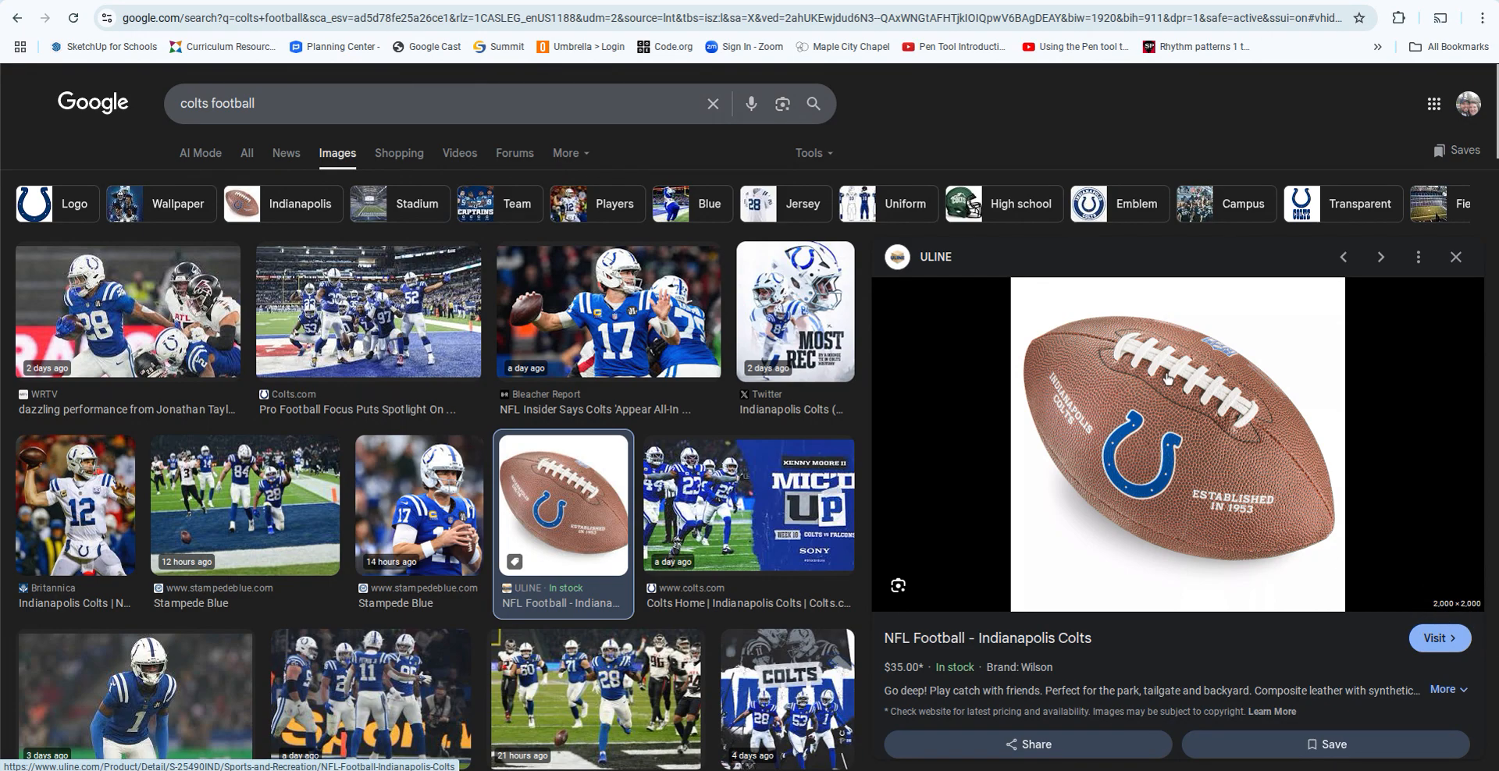
right_click(1145, 453)
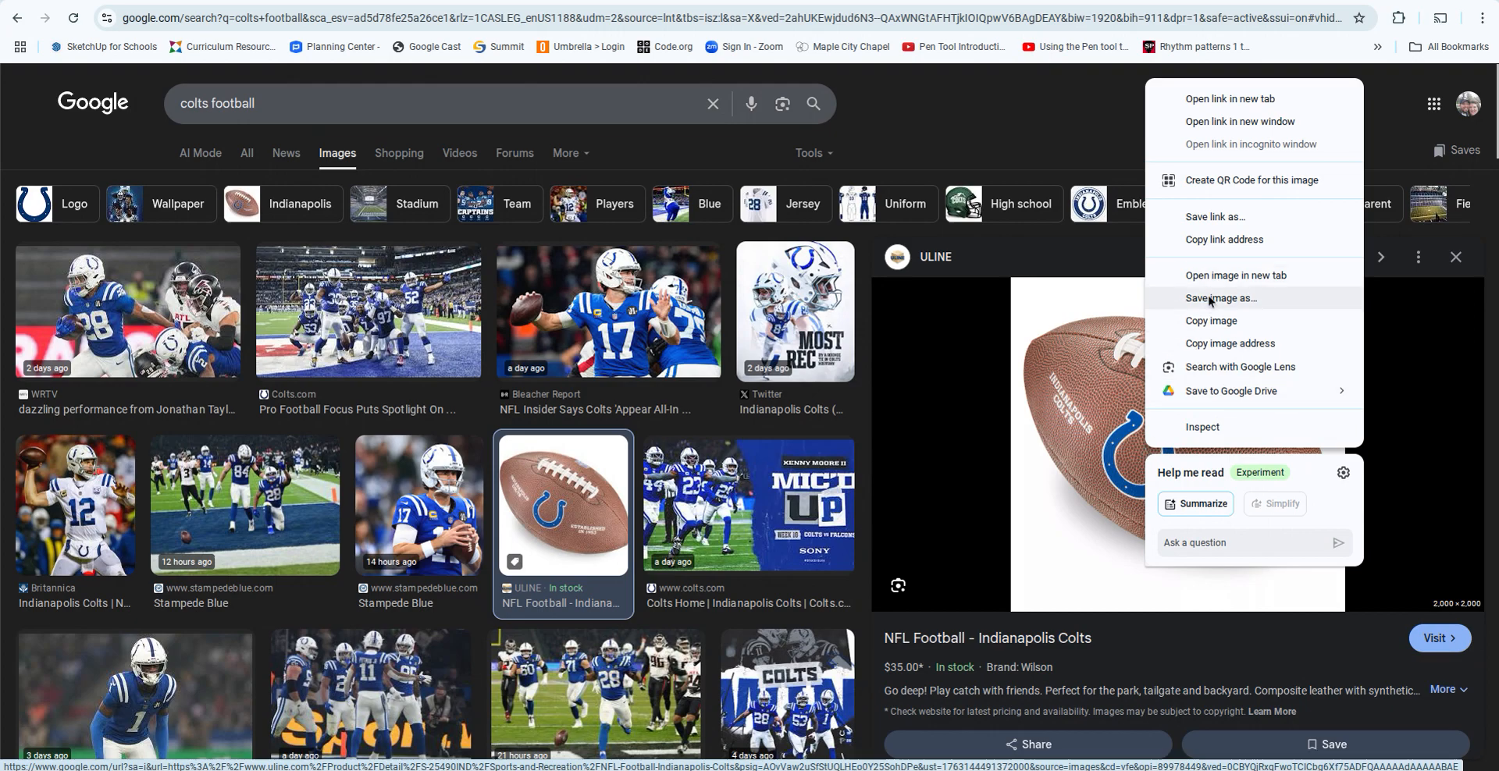
right_click(1103, 420)
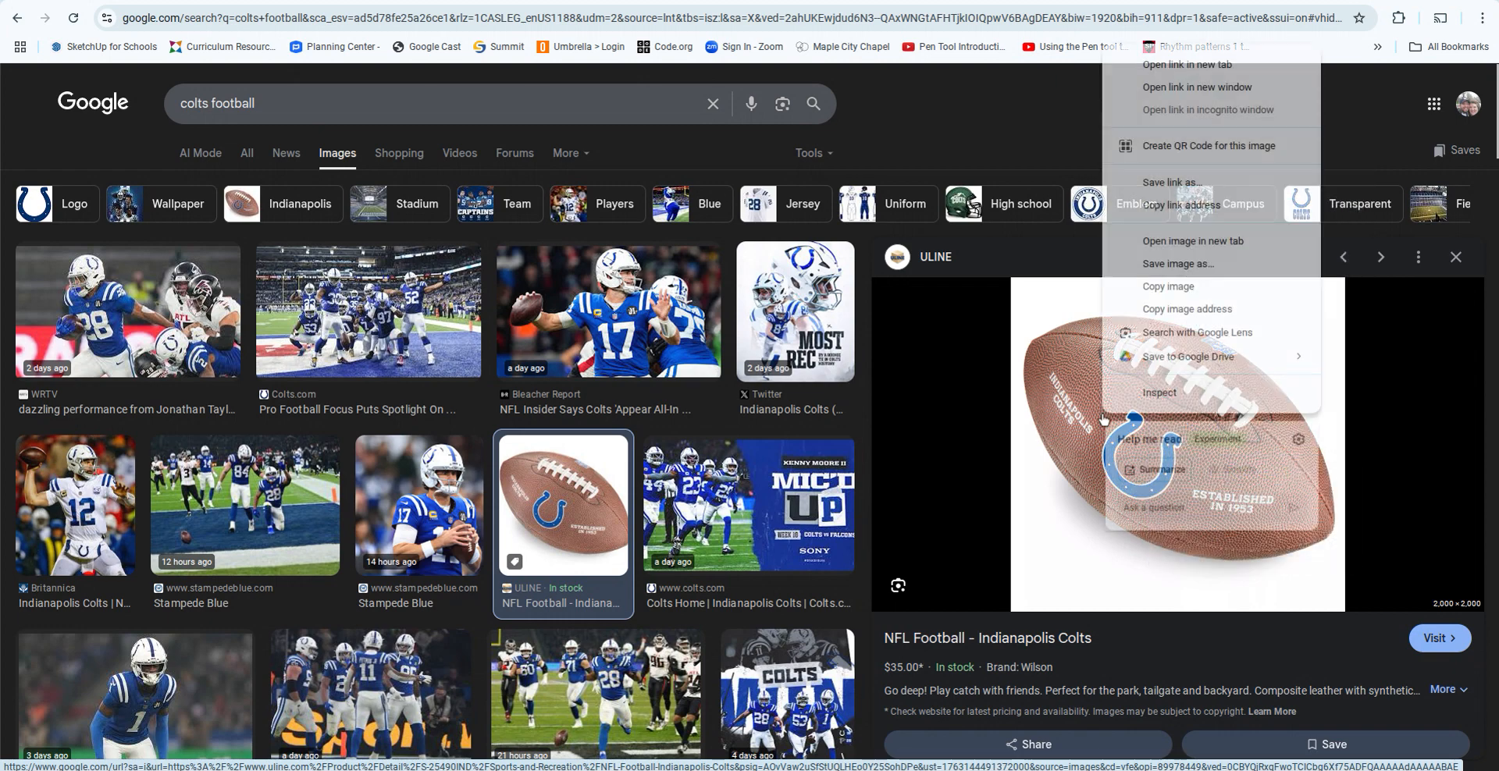
click(1184, 267)
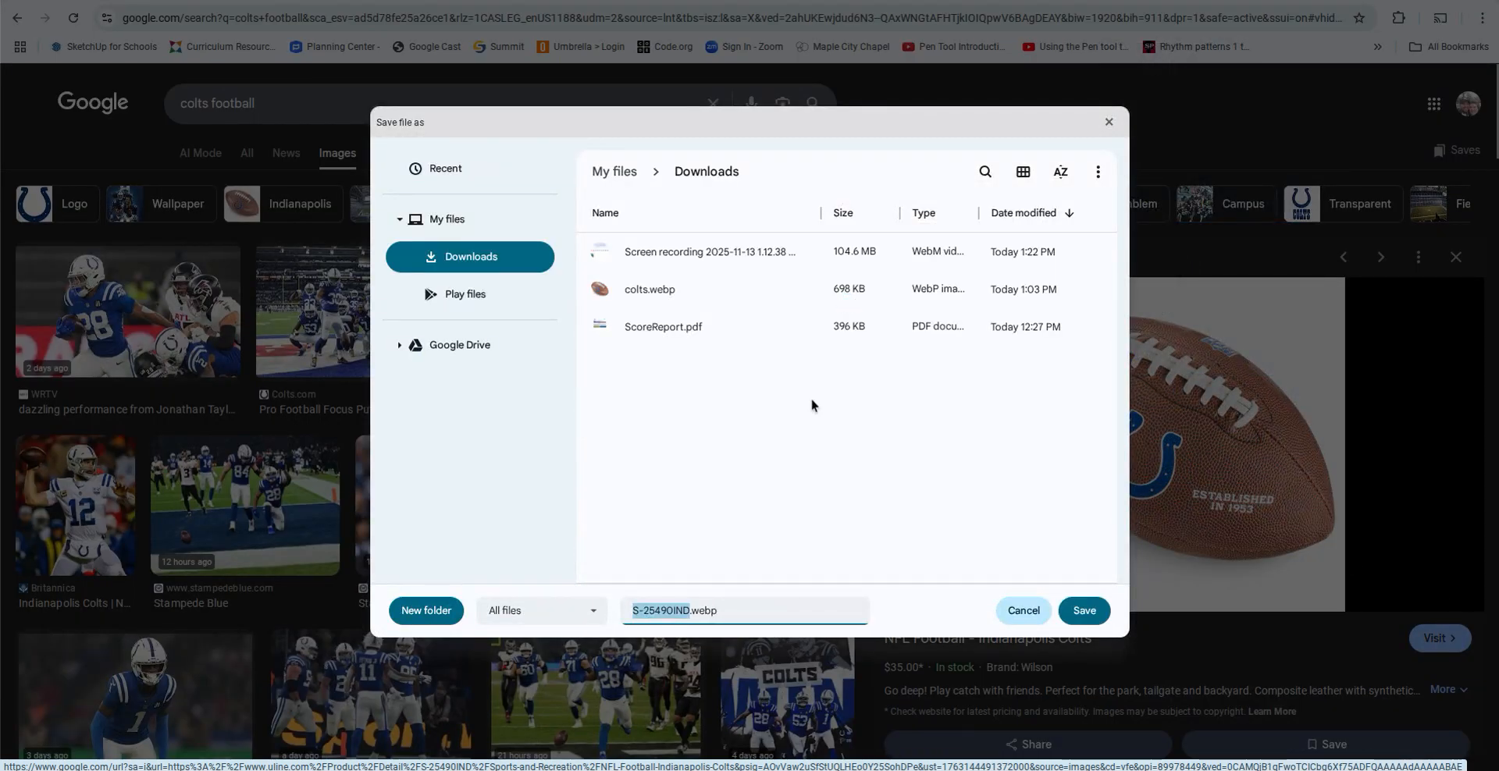
text(Colts Fo)
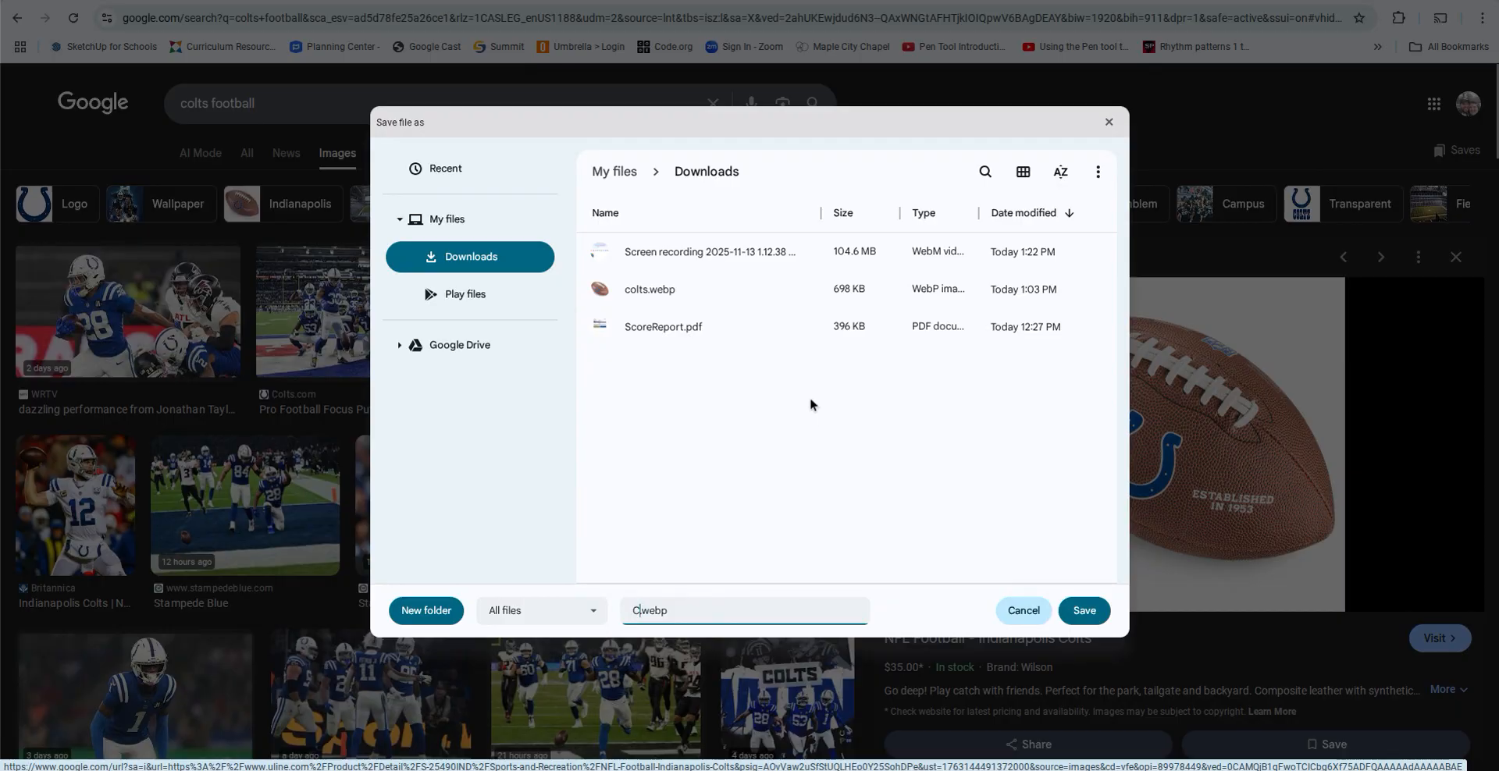
text(otball)
click(1080, 613)
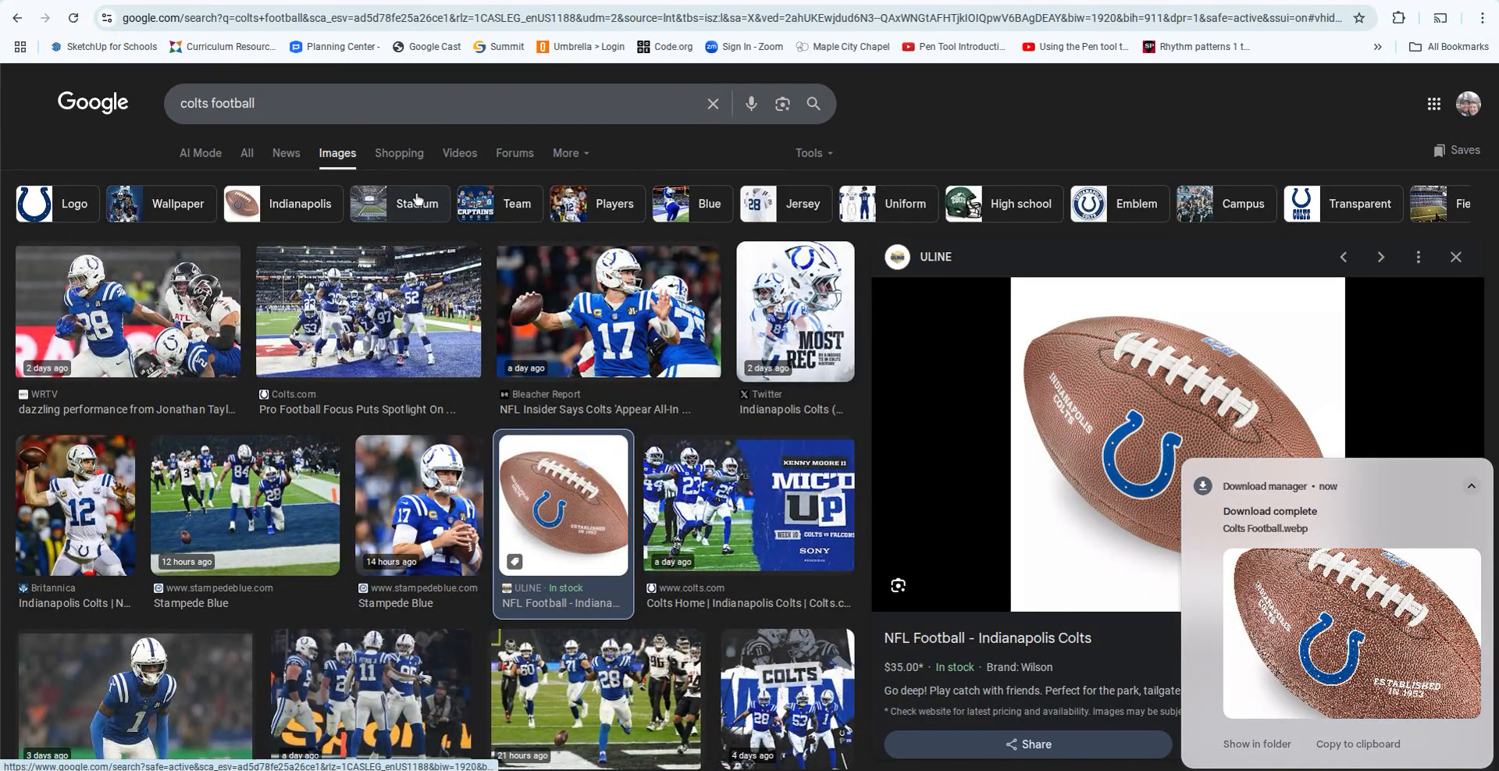
Replace the Colts query with a Google image search for "Coke zero".
click(292, 96)
triple_click(292, 96)
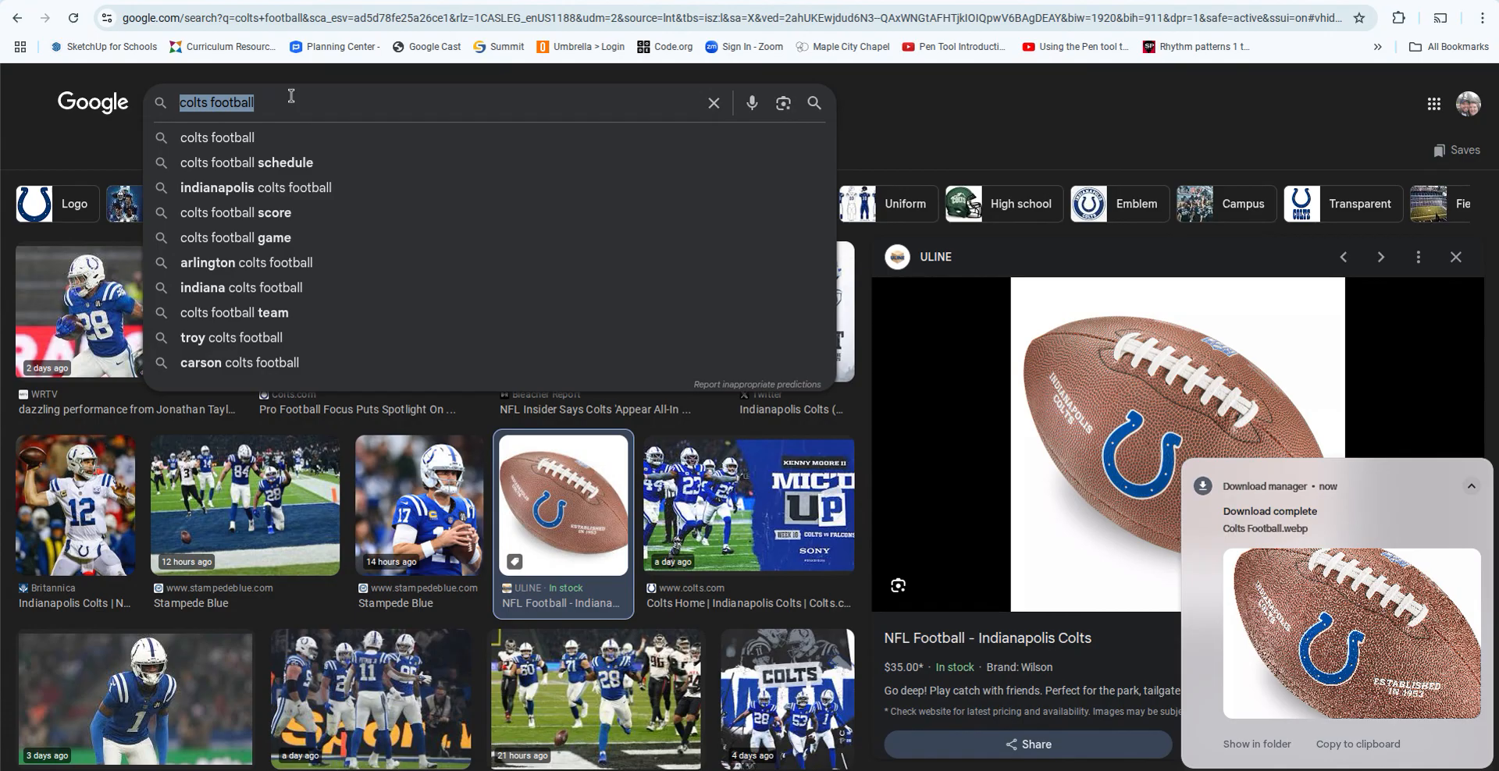
text(Coc)
key(BackSpace)
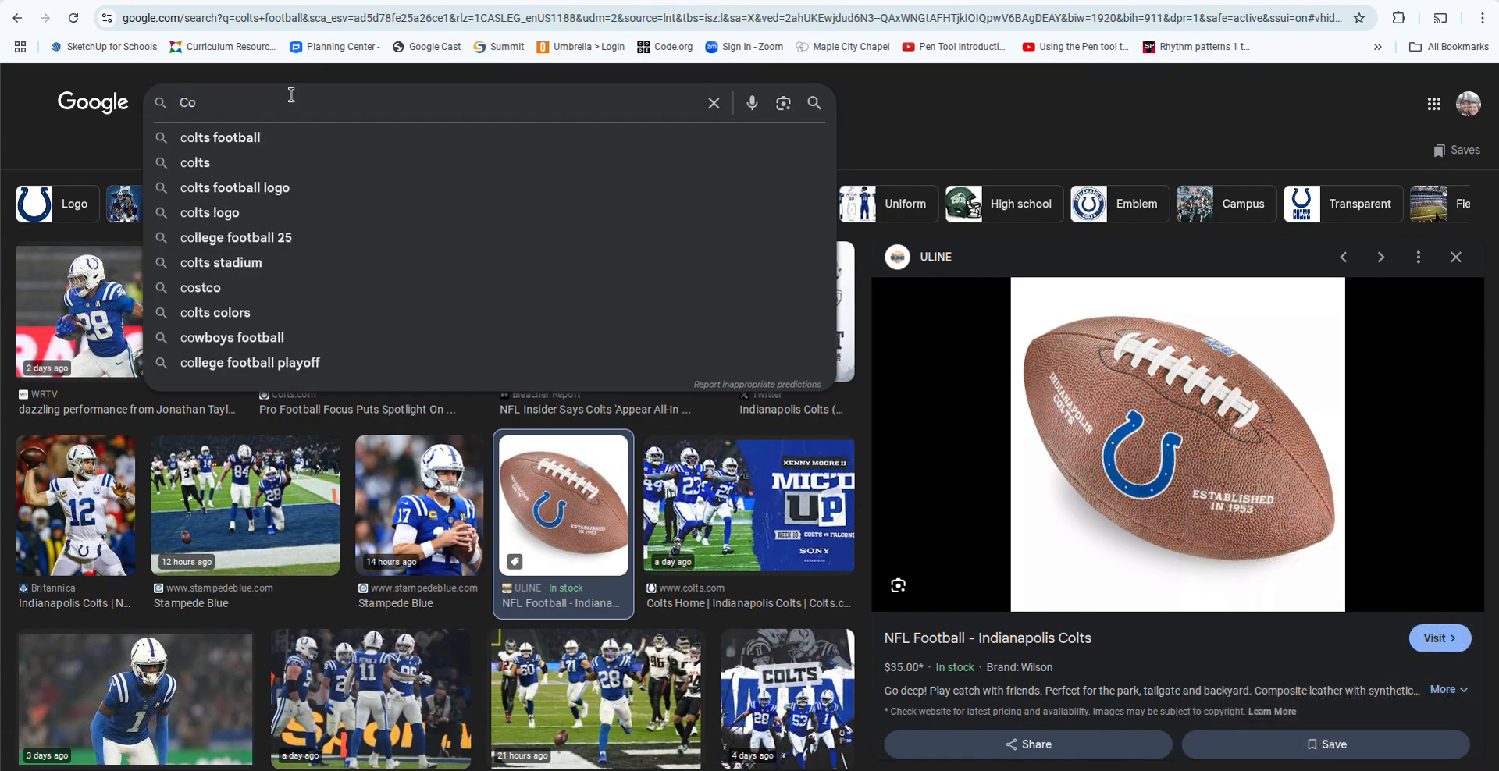
text(ke zero)
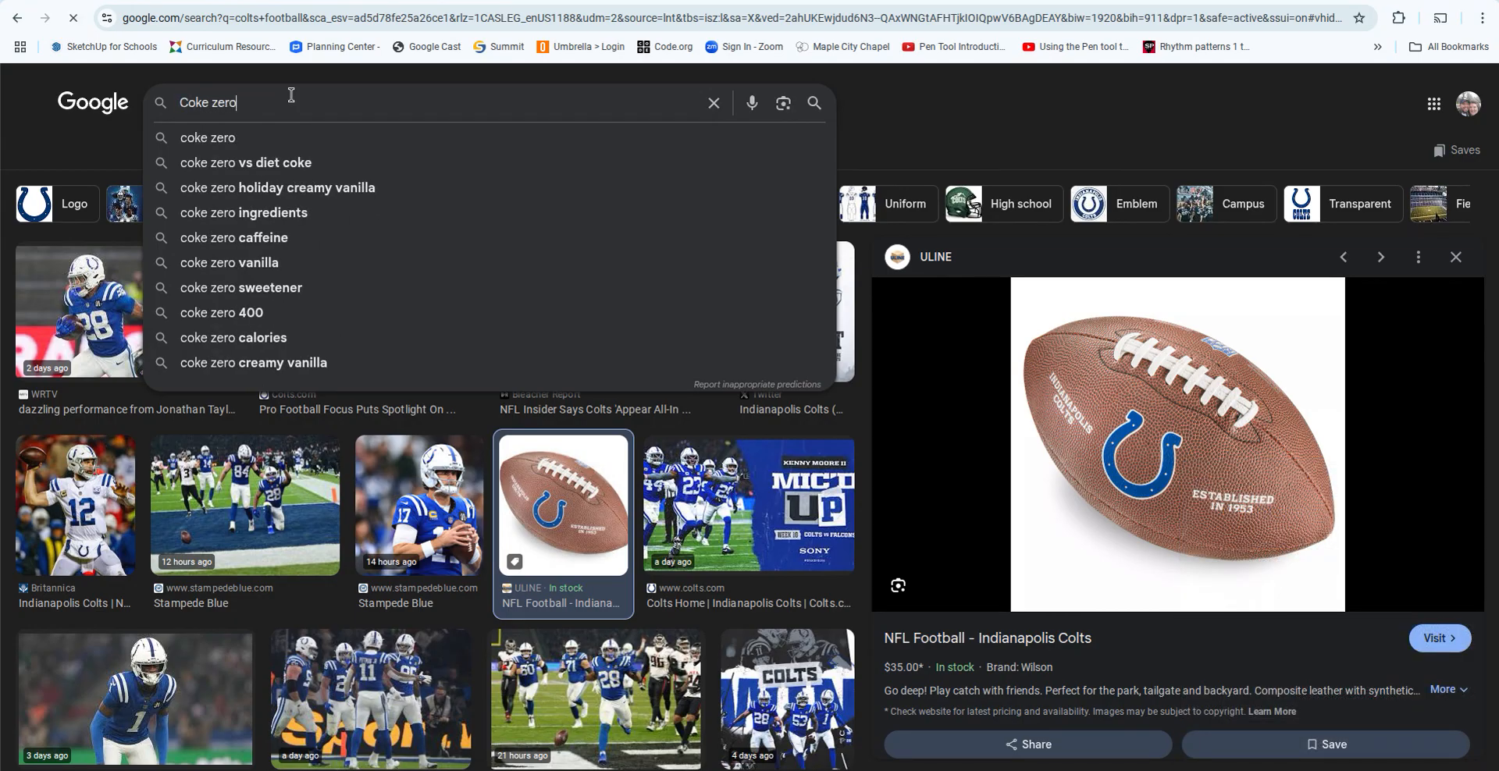
key(Return)
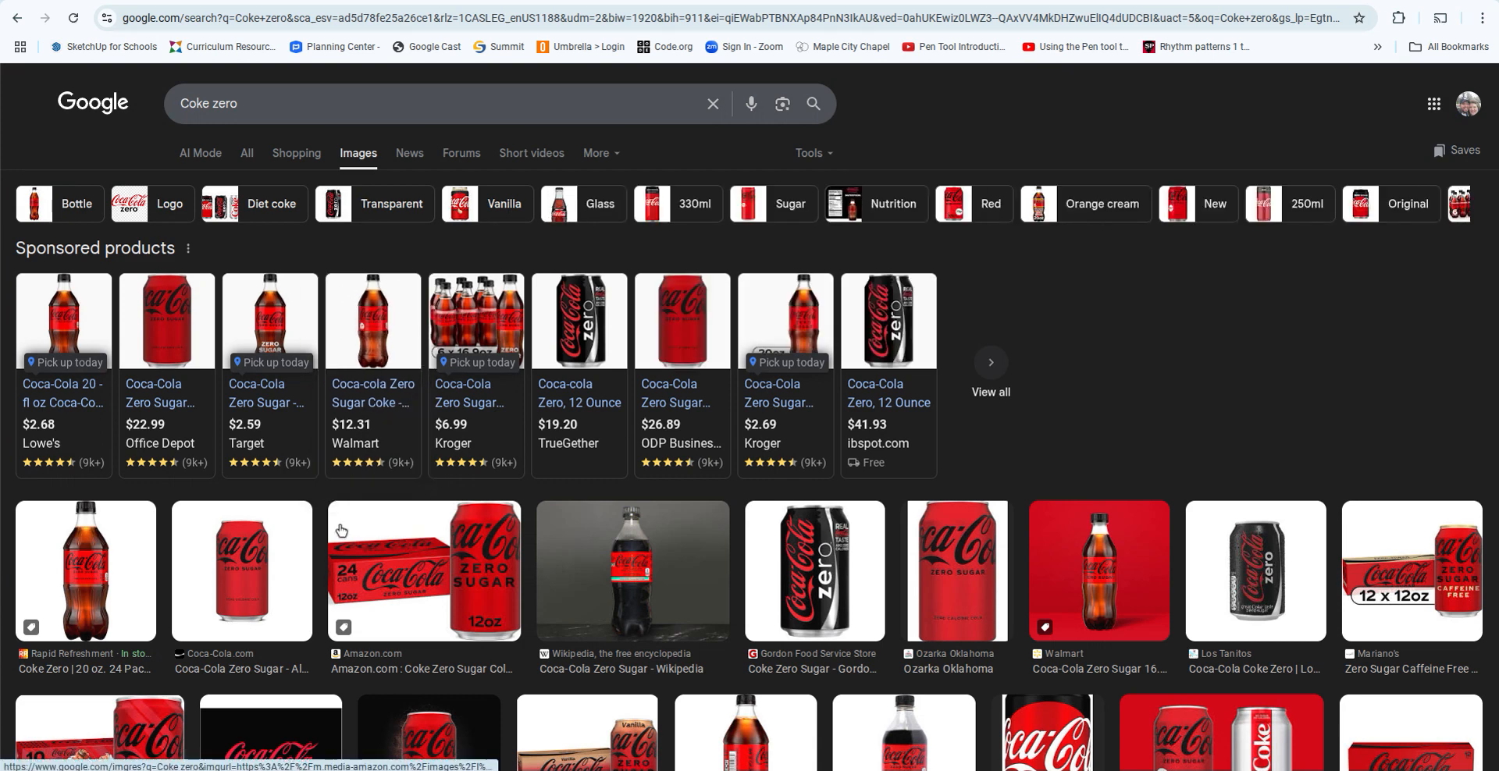
Save the Amazon picture of the 24-can Coca-Cola Zero Sugar box with a can to Downloads as "coke zero.jpg".
click(447, 586)
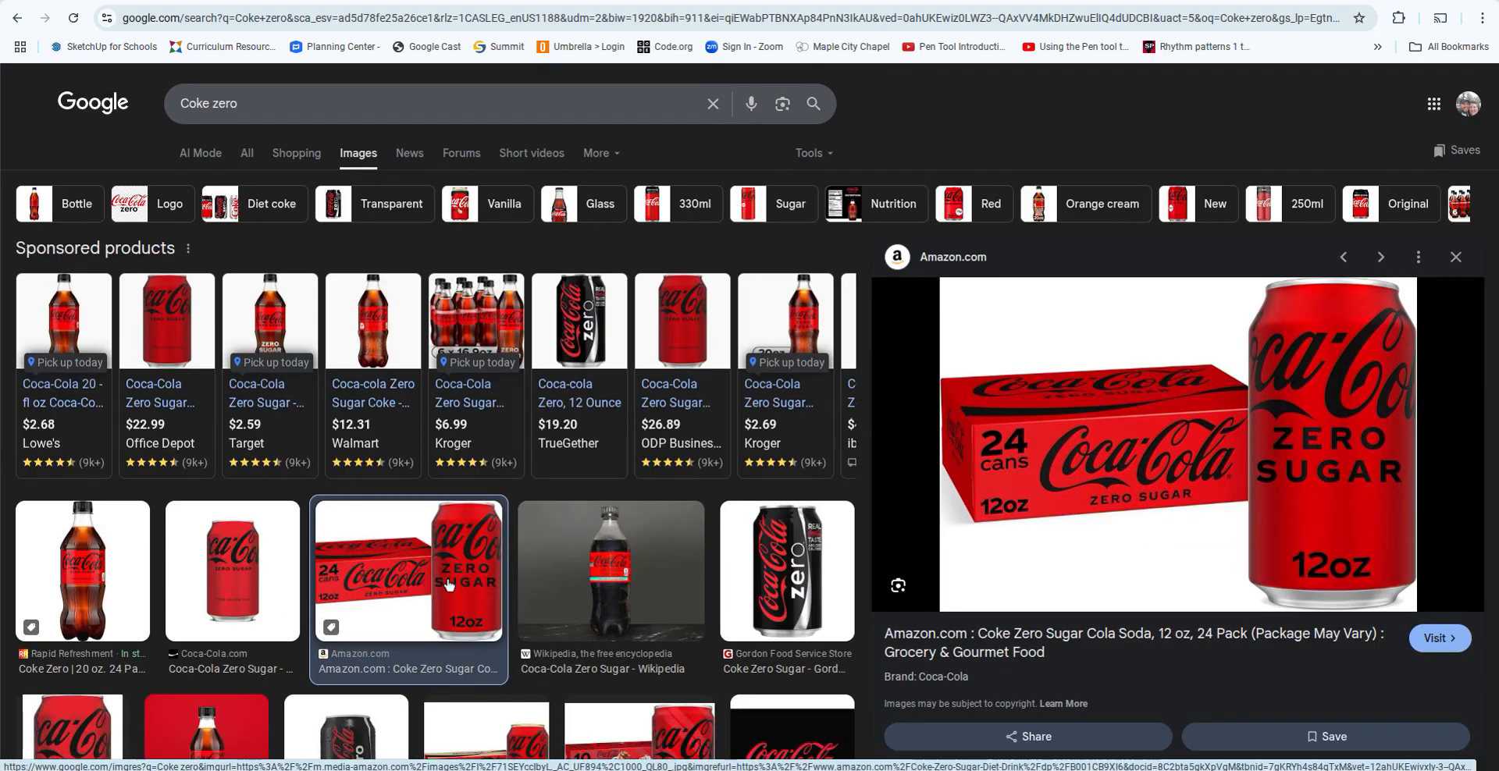
right_click(1282, 524)
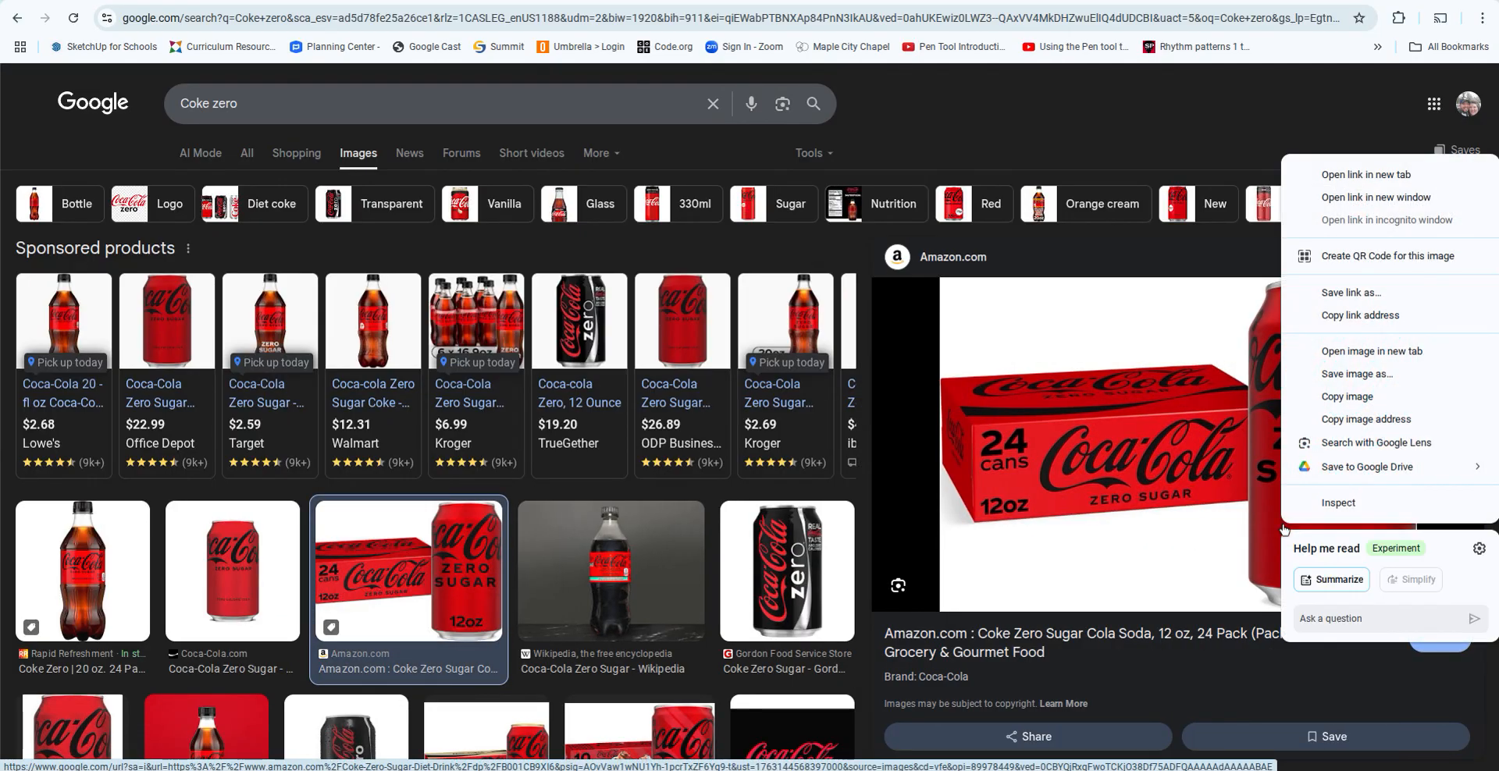
click(1347, 378)
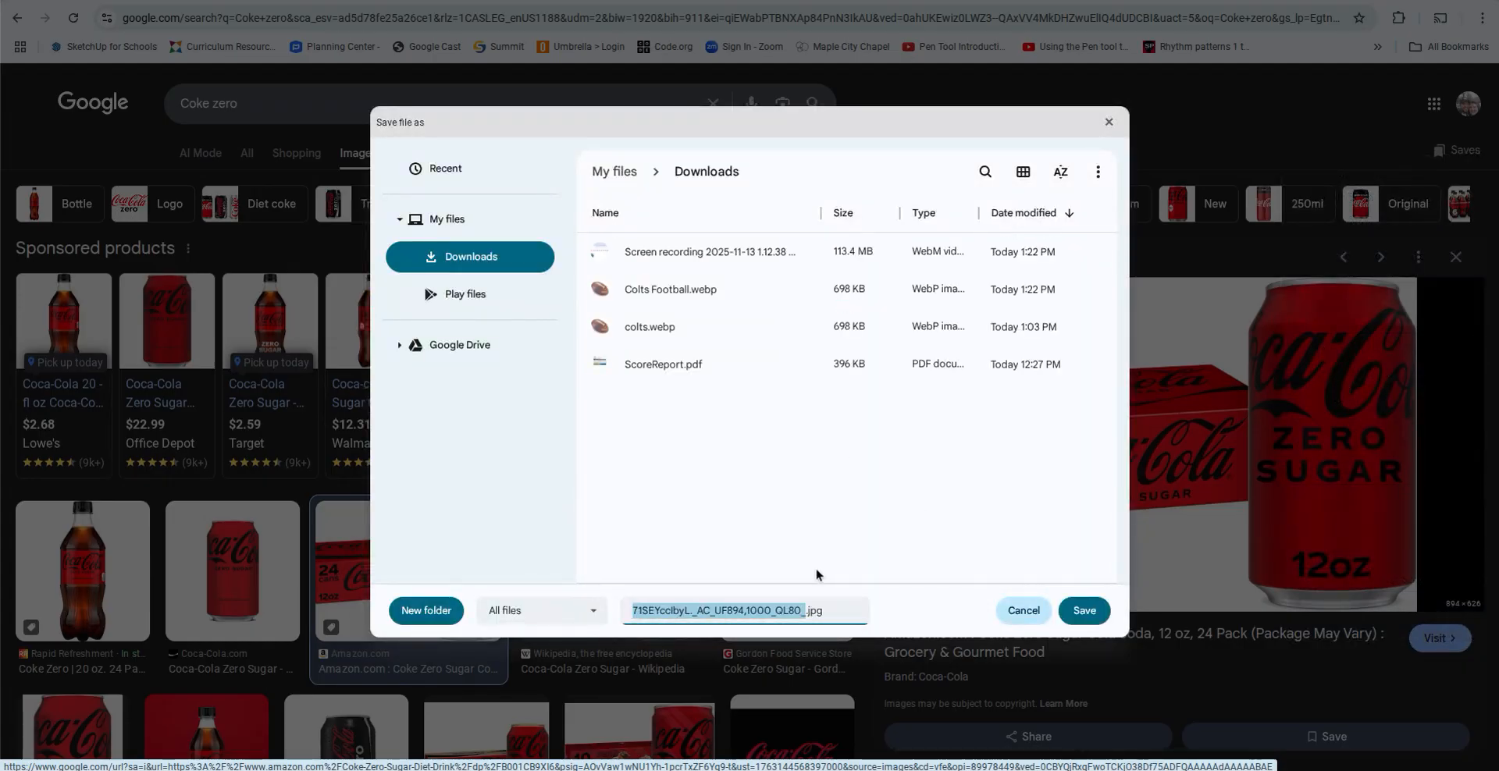
text(coke)
text( zero)
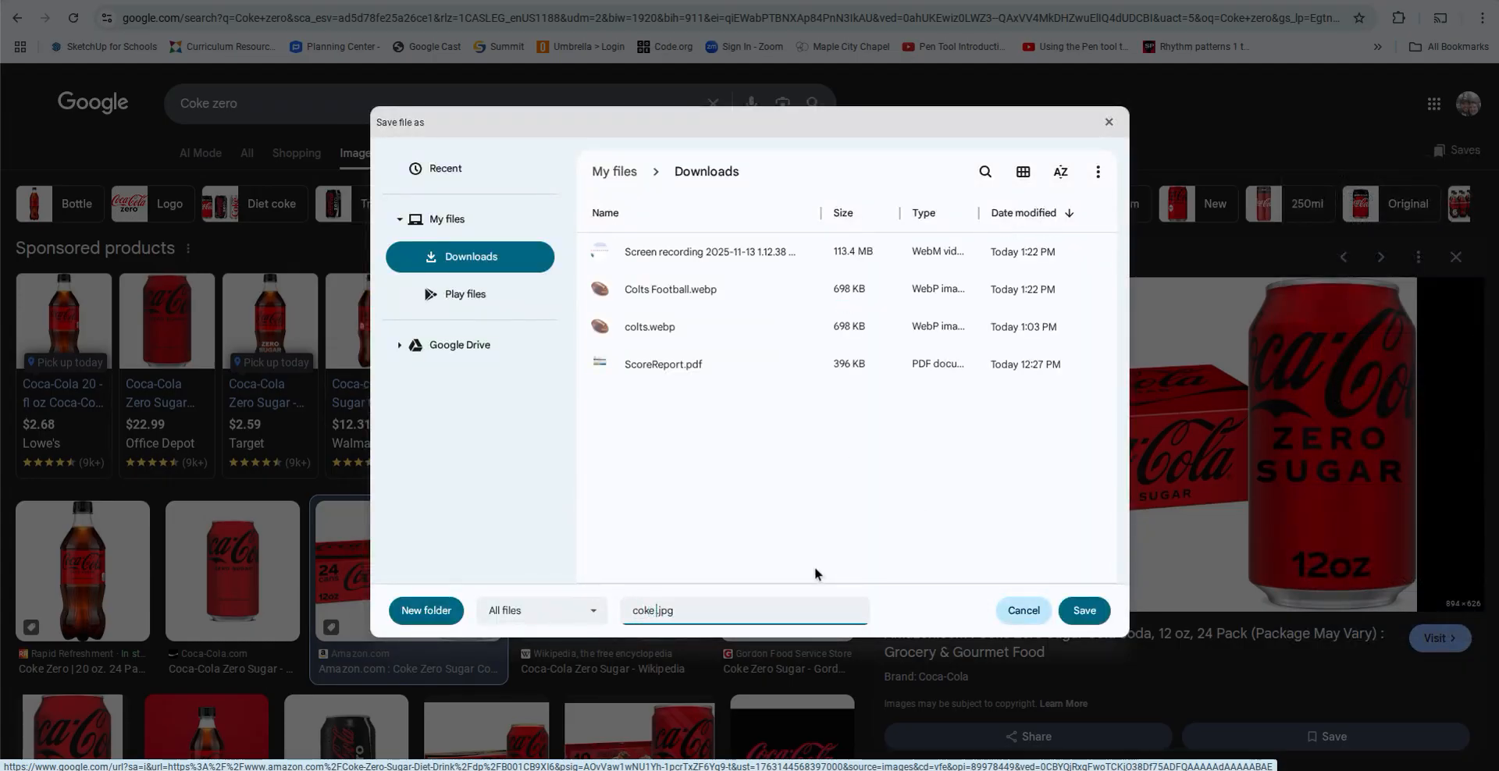
key(Return)
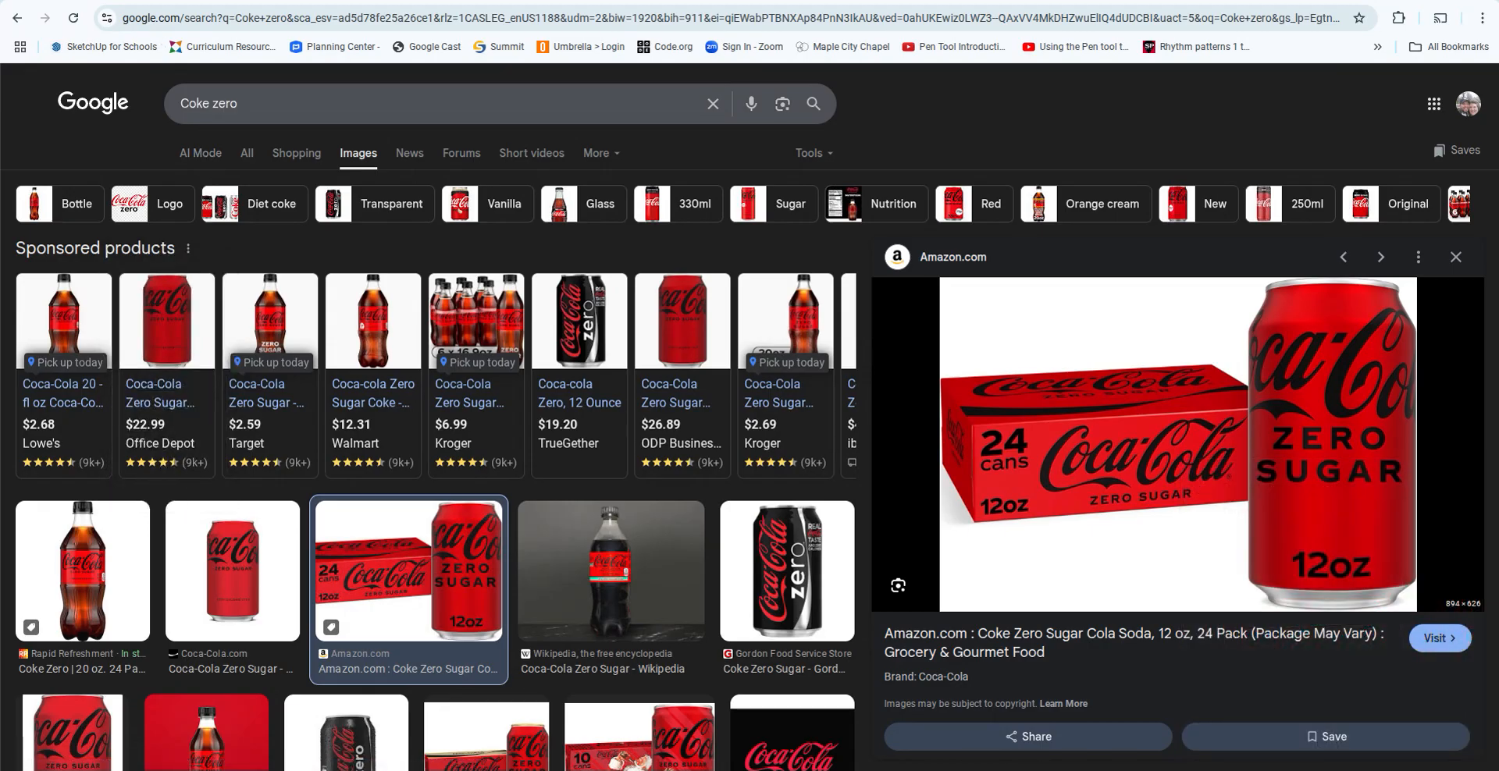
Switch back to the Canva design and upload "coke zero.jpg" from Downloads.
key(ctrl+Tab)
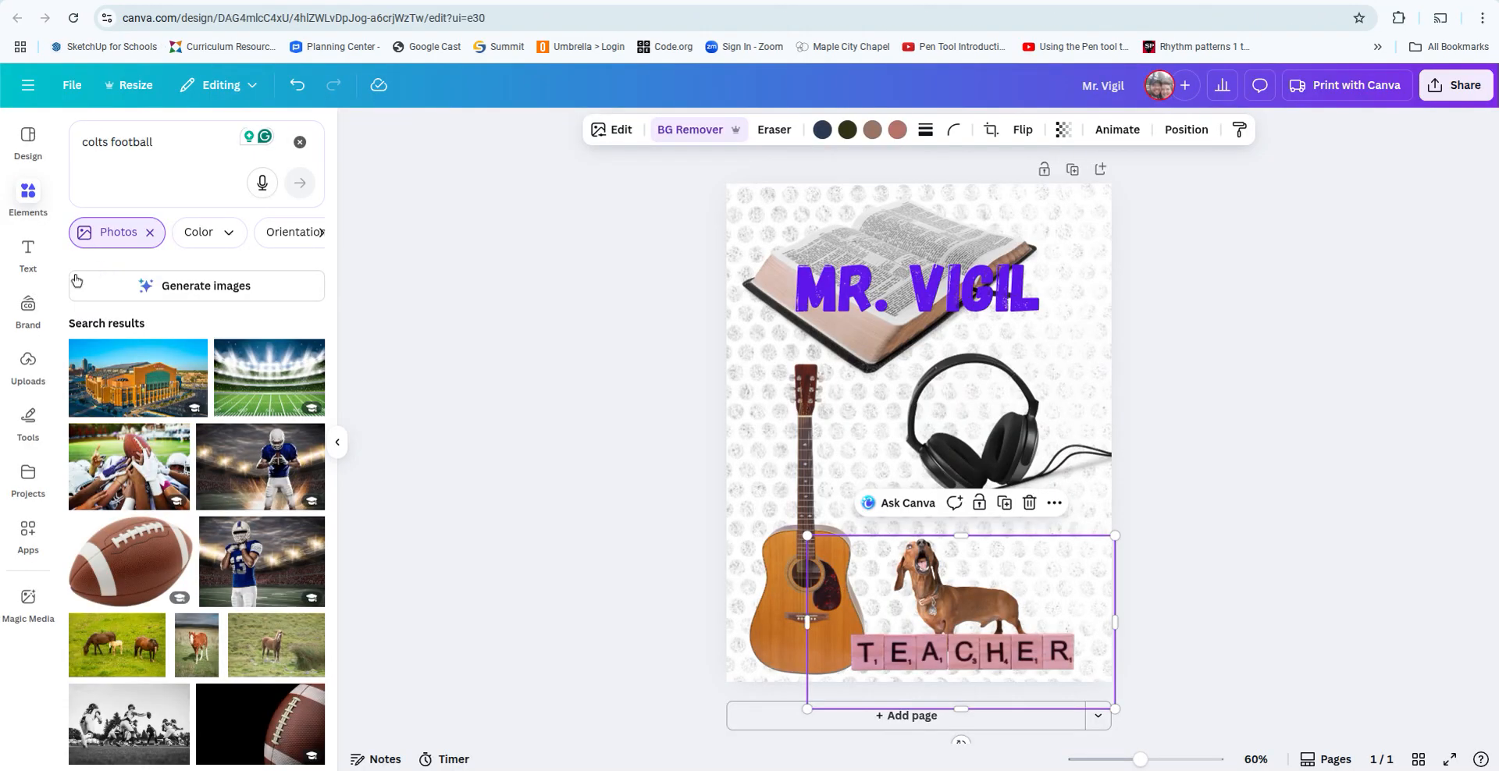
click(28, 377)
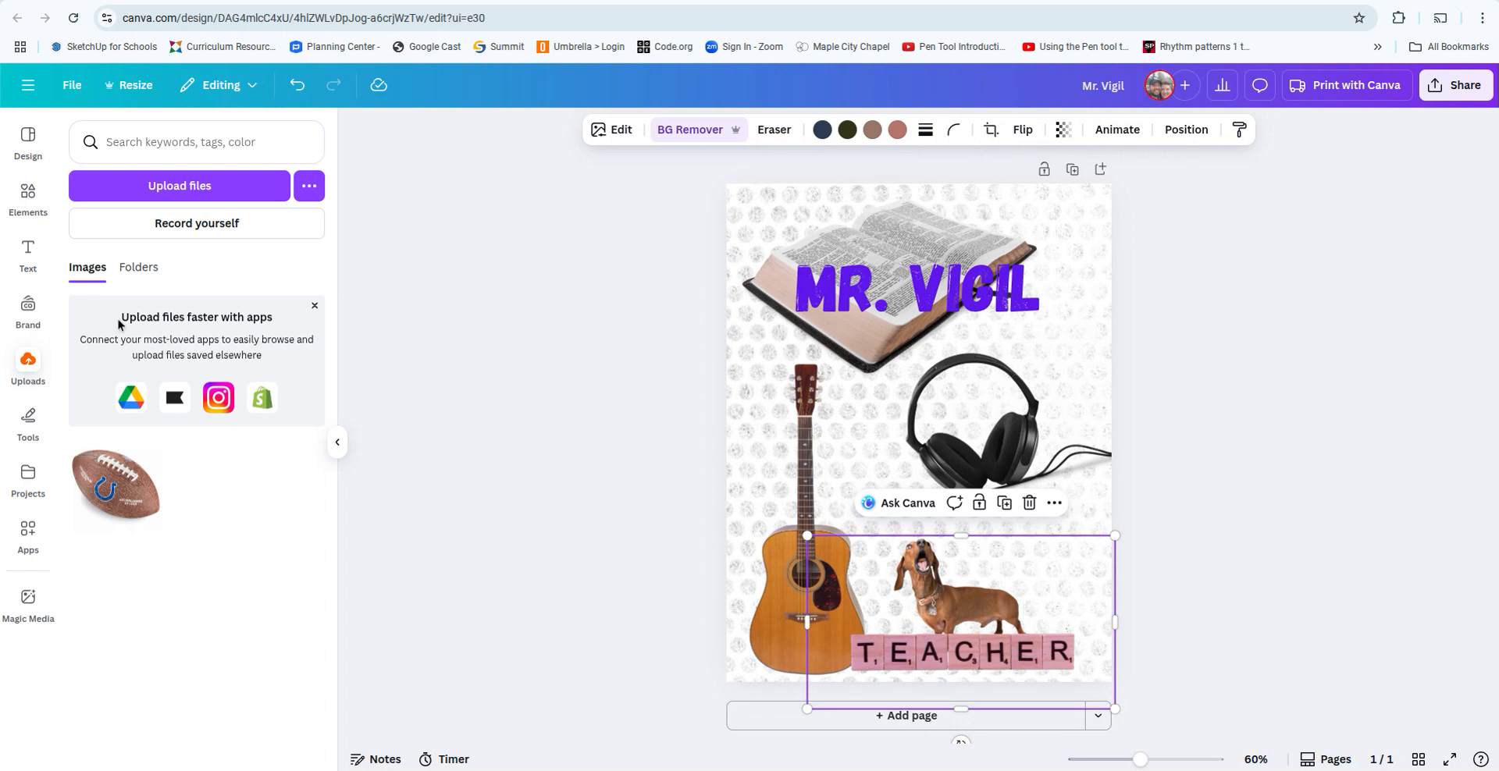
click(189, 187)
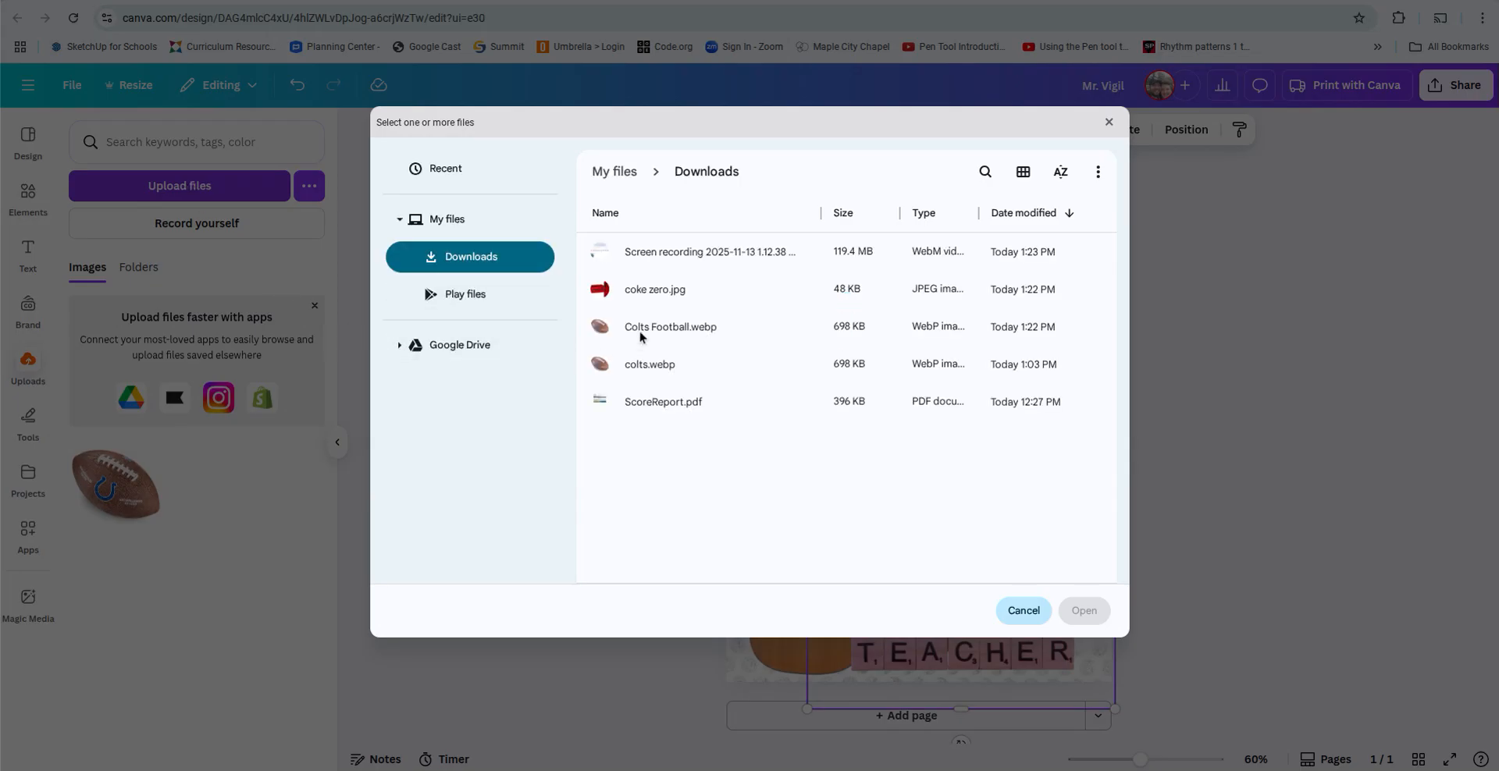
click(651, 293)
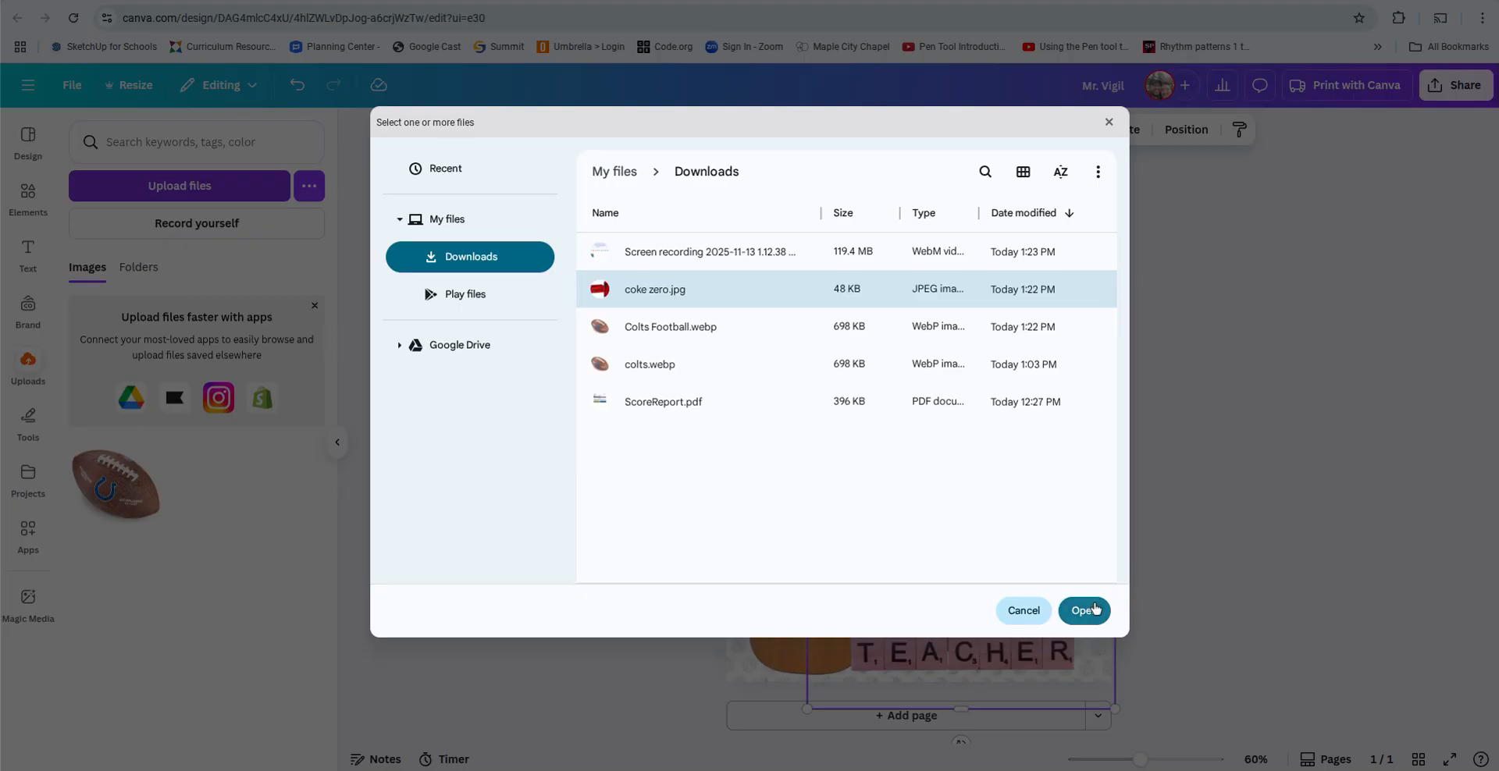
click(1085, 611)
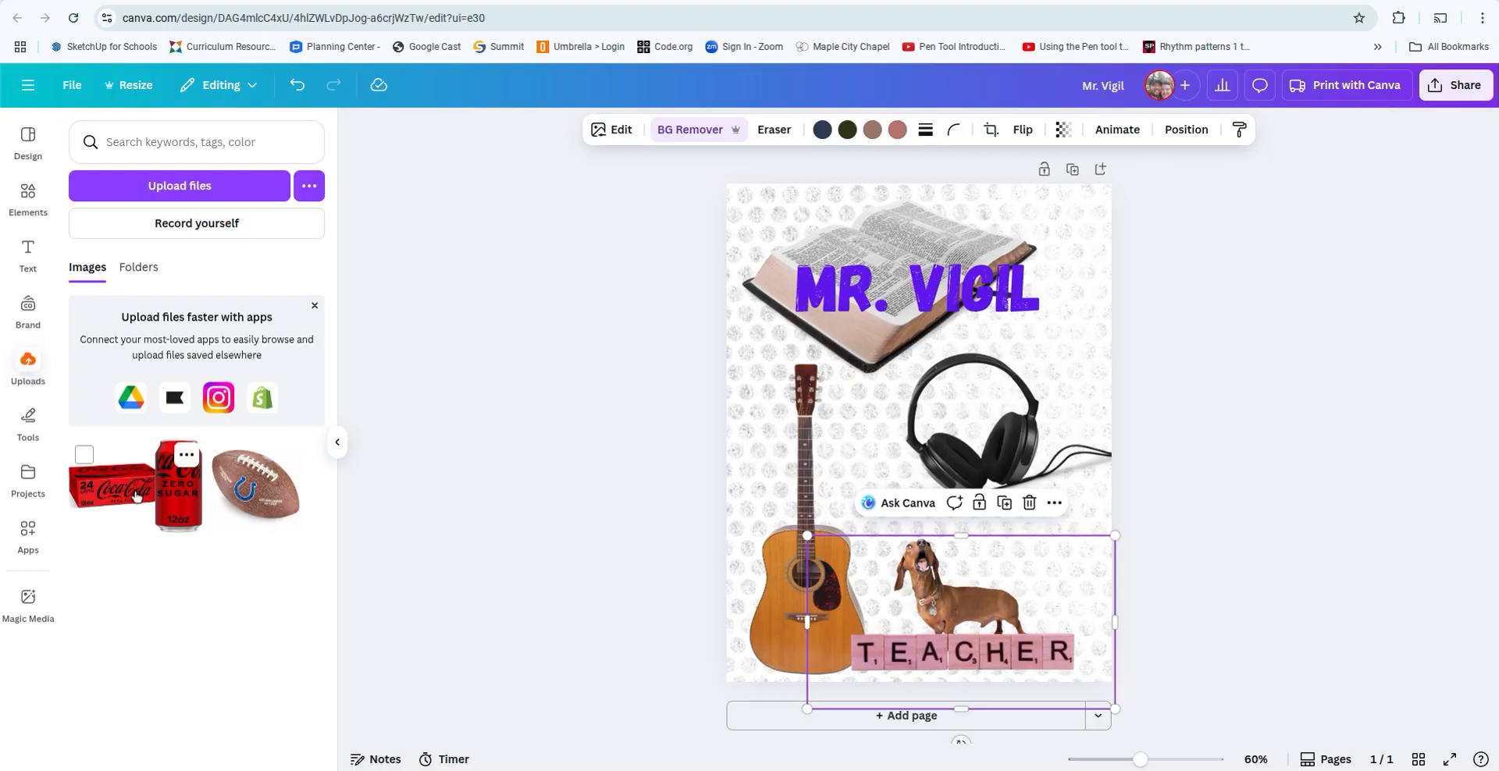
drag(135, 495, 748, 458)
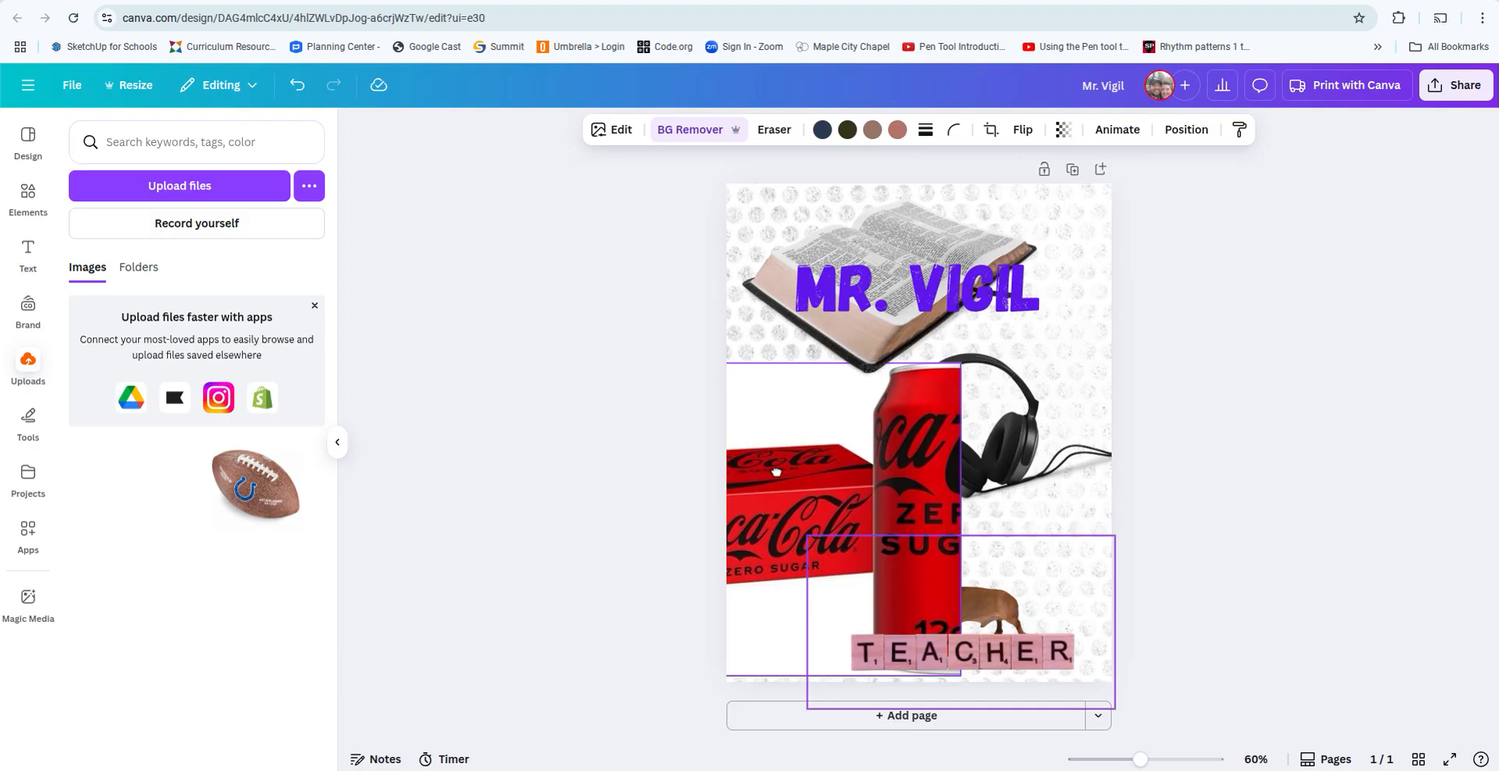
drag(797, 482, 963, 480)
drag(963, 539, 1041, 515)
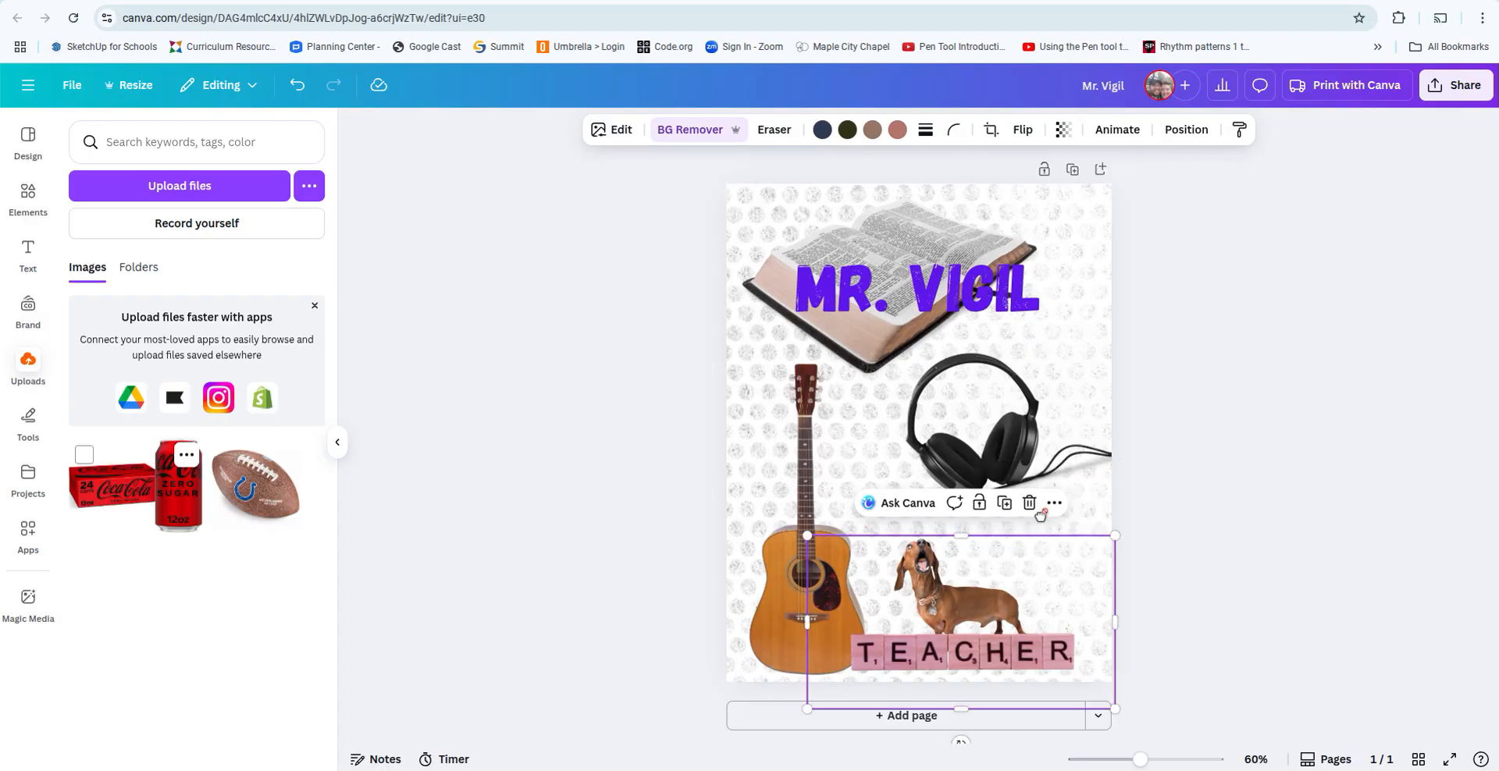
Add the uploaded Coke Zero image to the flyer and remove its background.
click(142, 482)
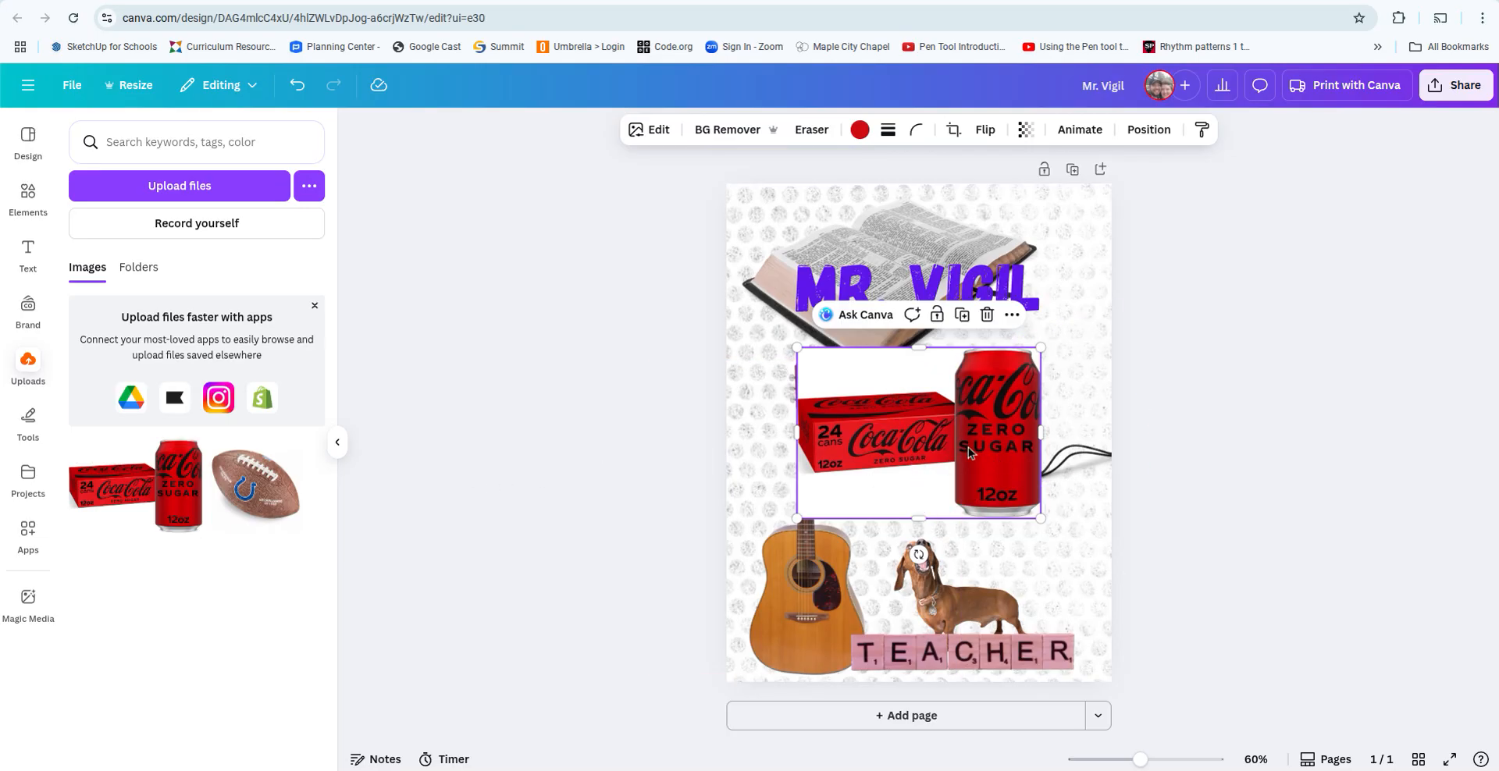
click(727, 130)
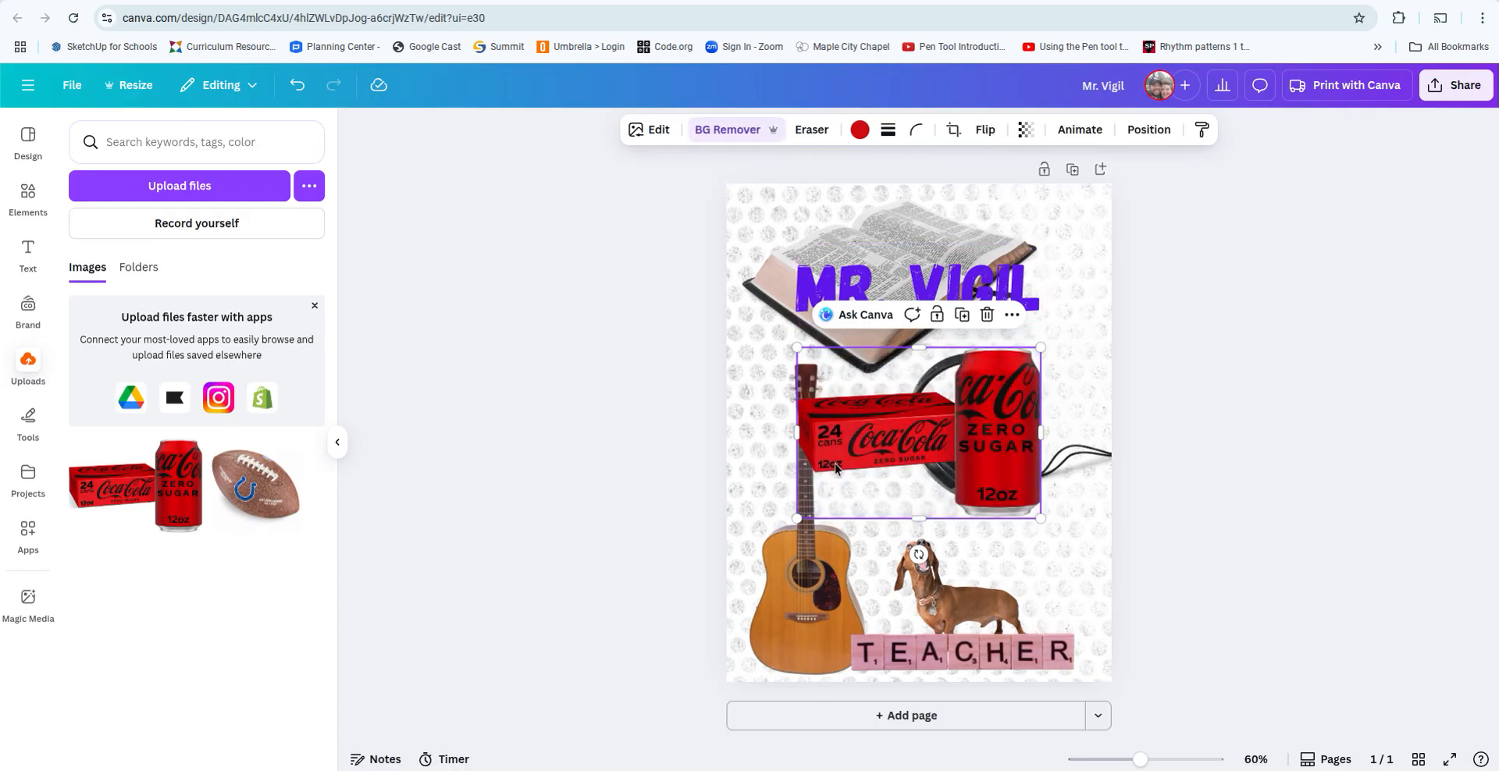
Move the Coke Zero cutout just below the open book, across the guitar neck and headphones.
drag(888, 442, 826, 448)
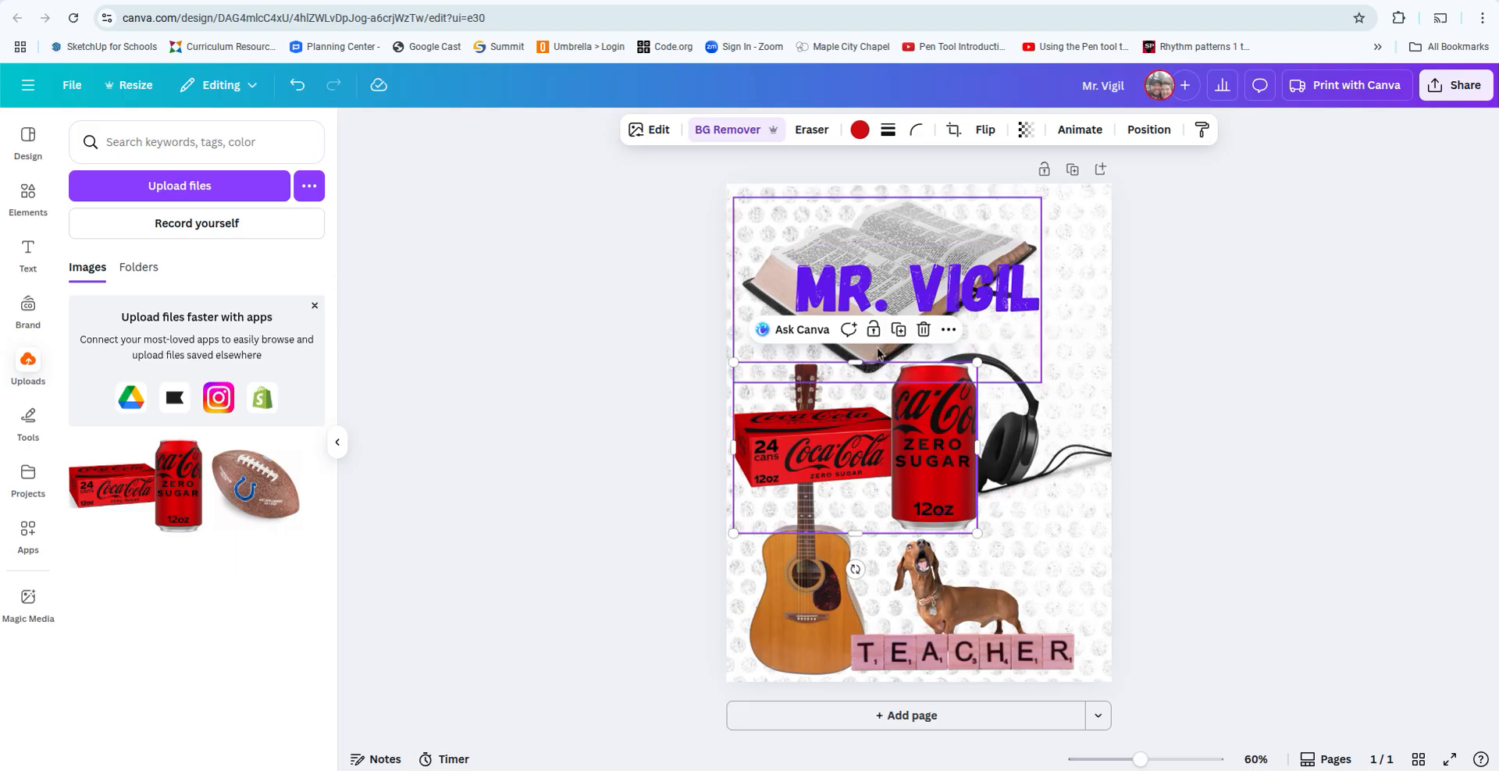
drag(831, 459, 874, 427)
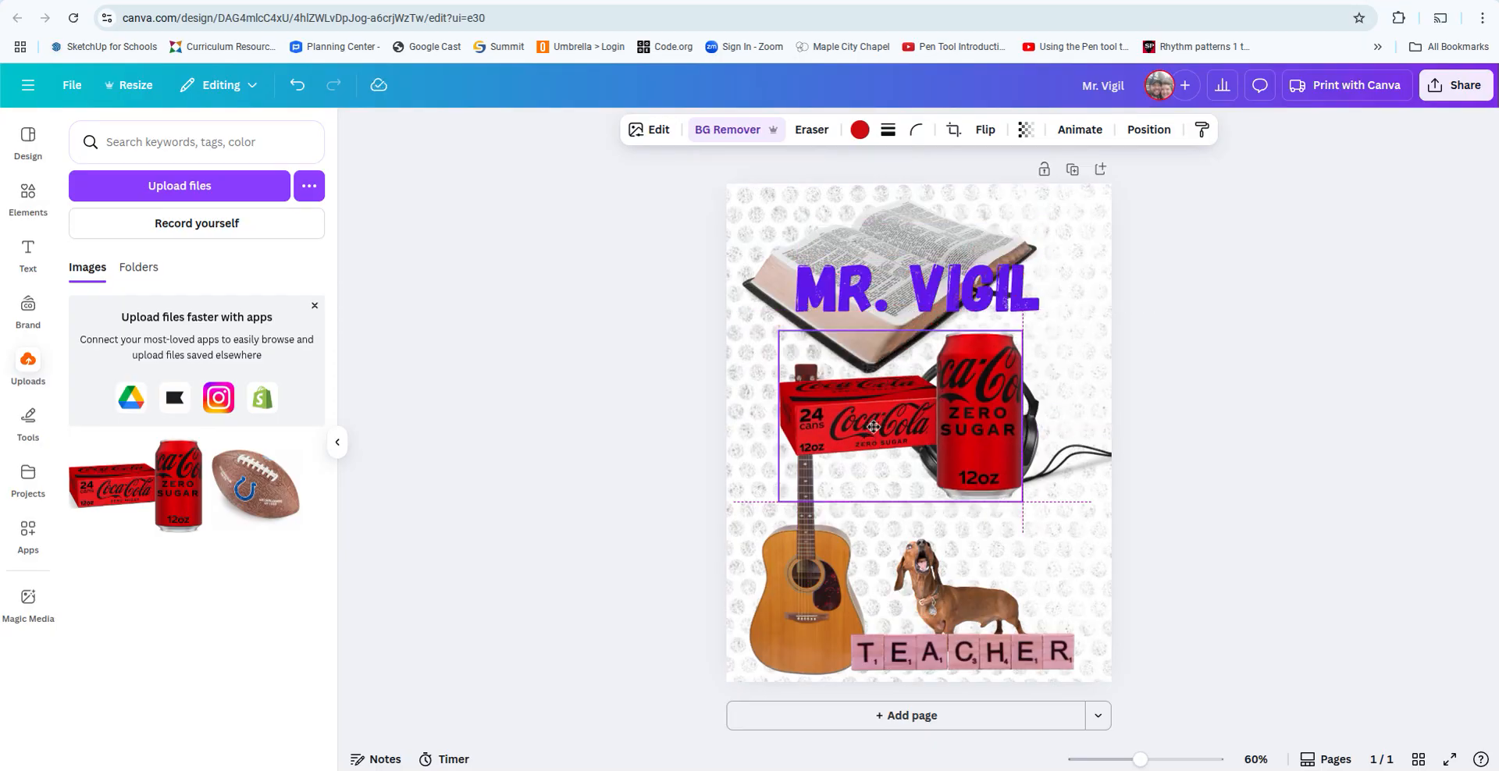
mouse_move(874, 427)
mouse_down()
mouse_move(852, 452)
mouse_move(873, 418)
mouse_move(878, 613)
mouse_move(898, 605)
mouse_move(857, 413)
mouse_move(877, 416)
mouse_up()
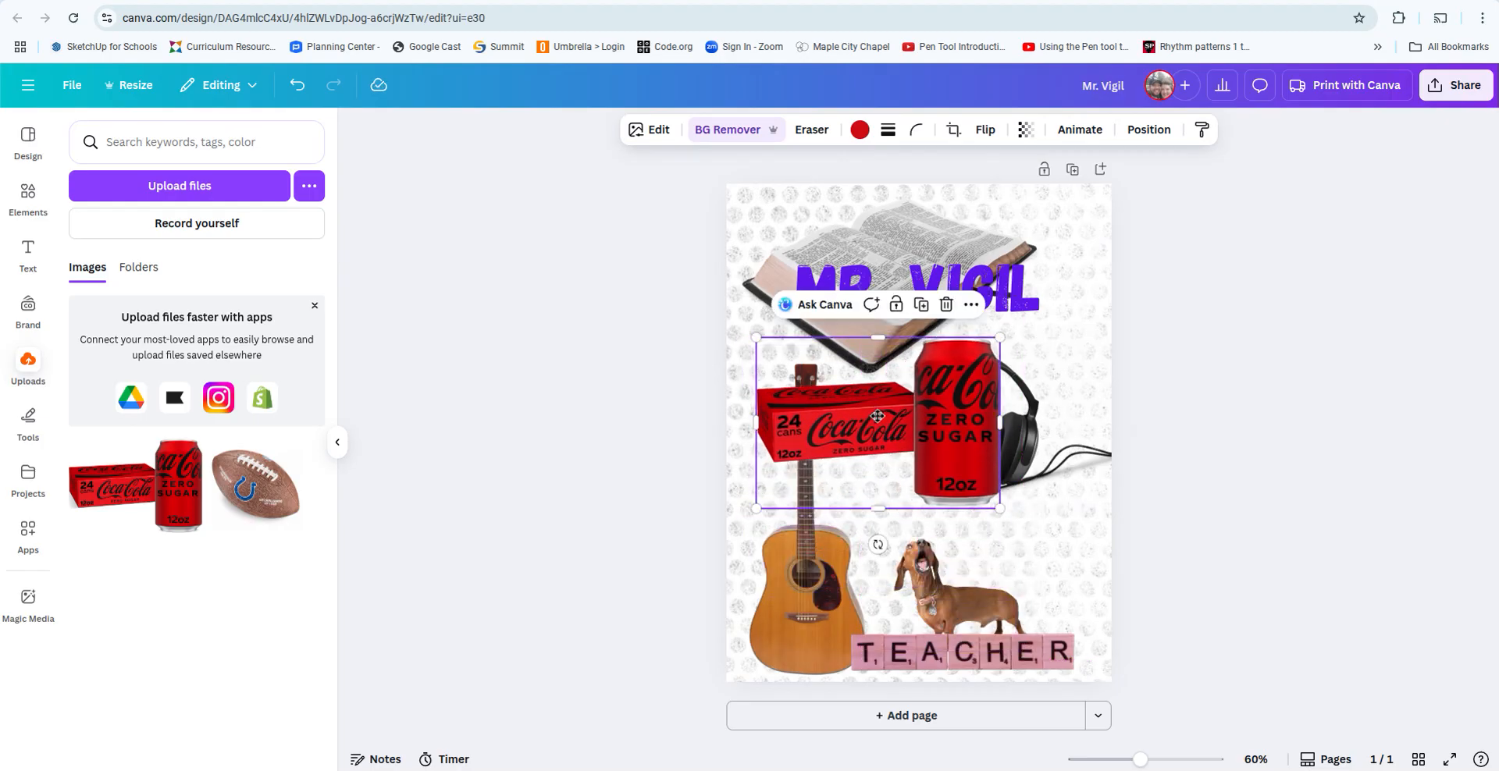
Reorder the layers so the dog is above the TEACHER tiles and the guitar and headphones are above the Coke Zero cutout.
click(1149, 130)
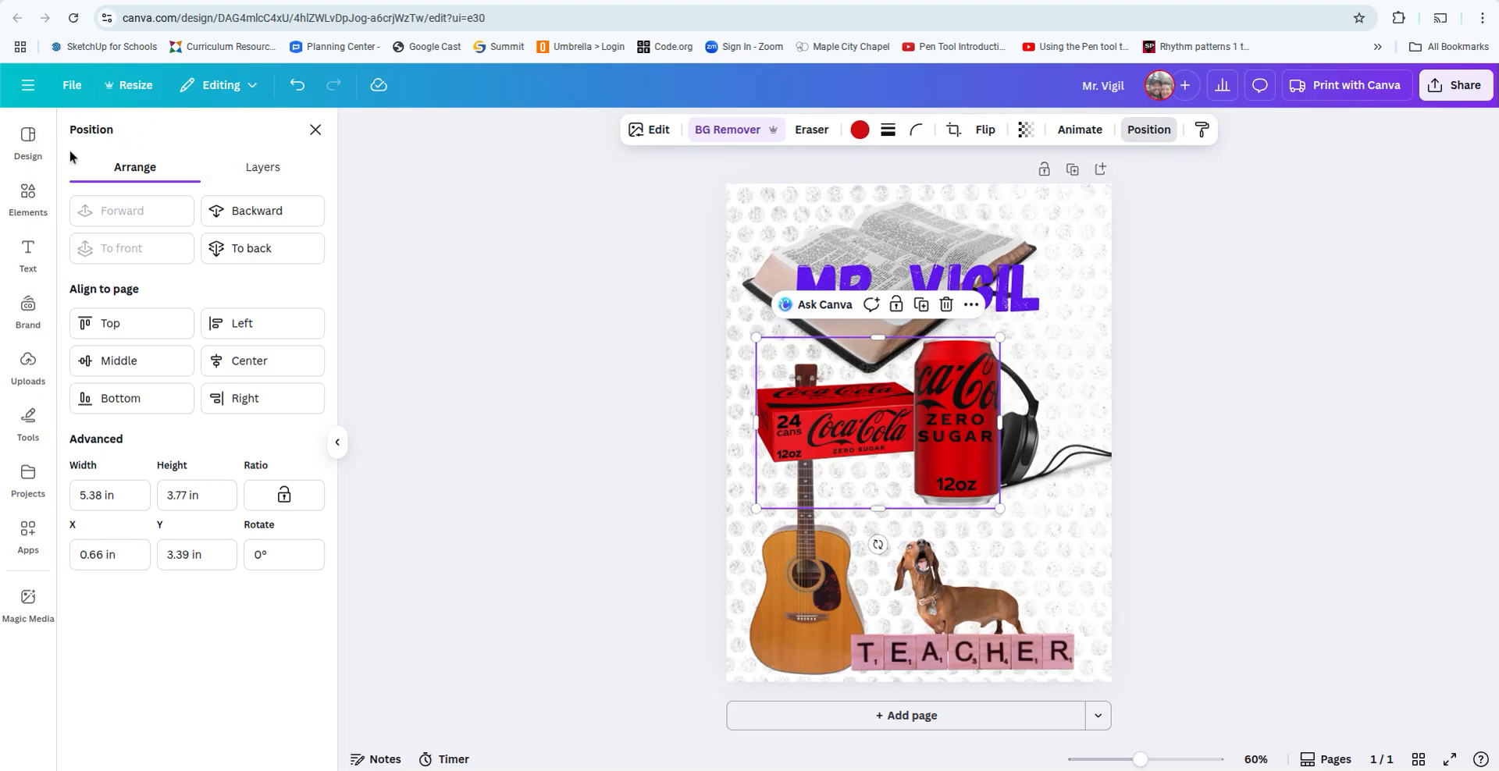
click(267, 166)
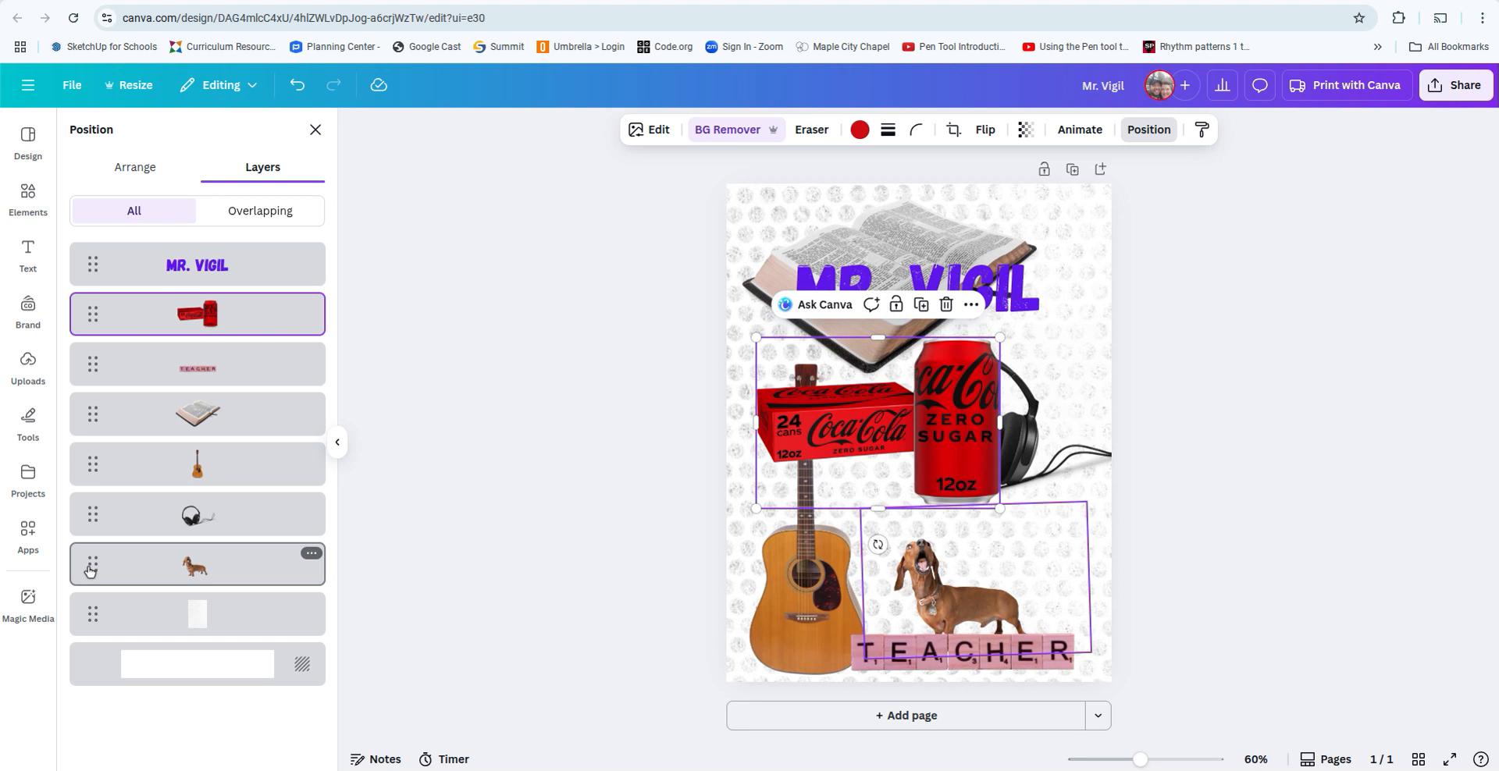
drag(90, 570, 106, 355)
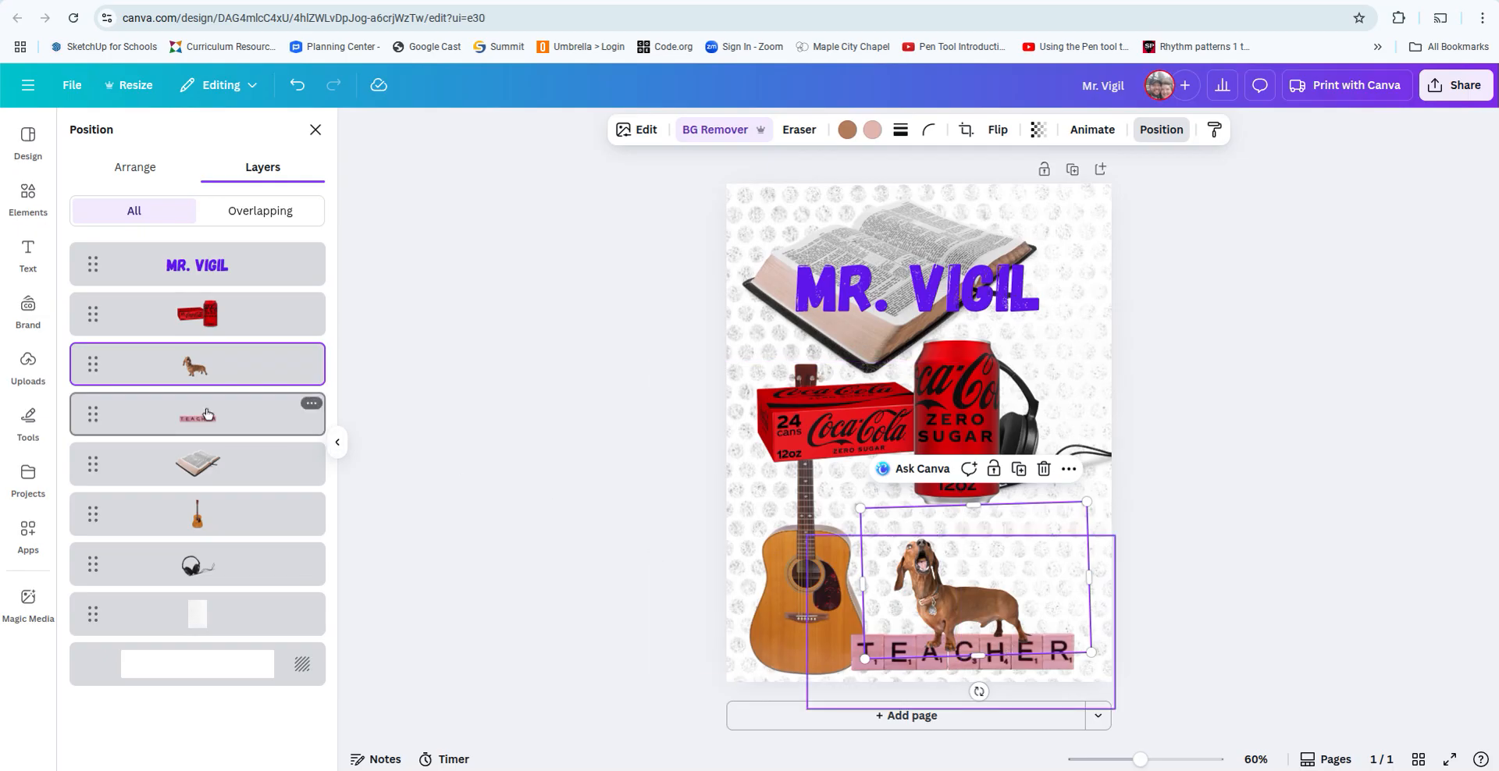
click(219, 523)
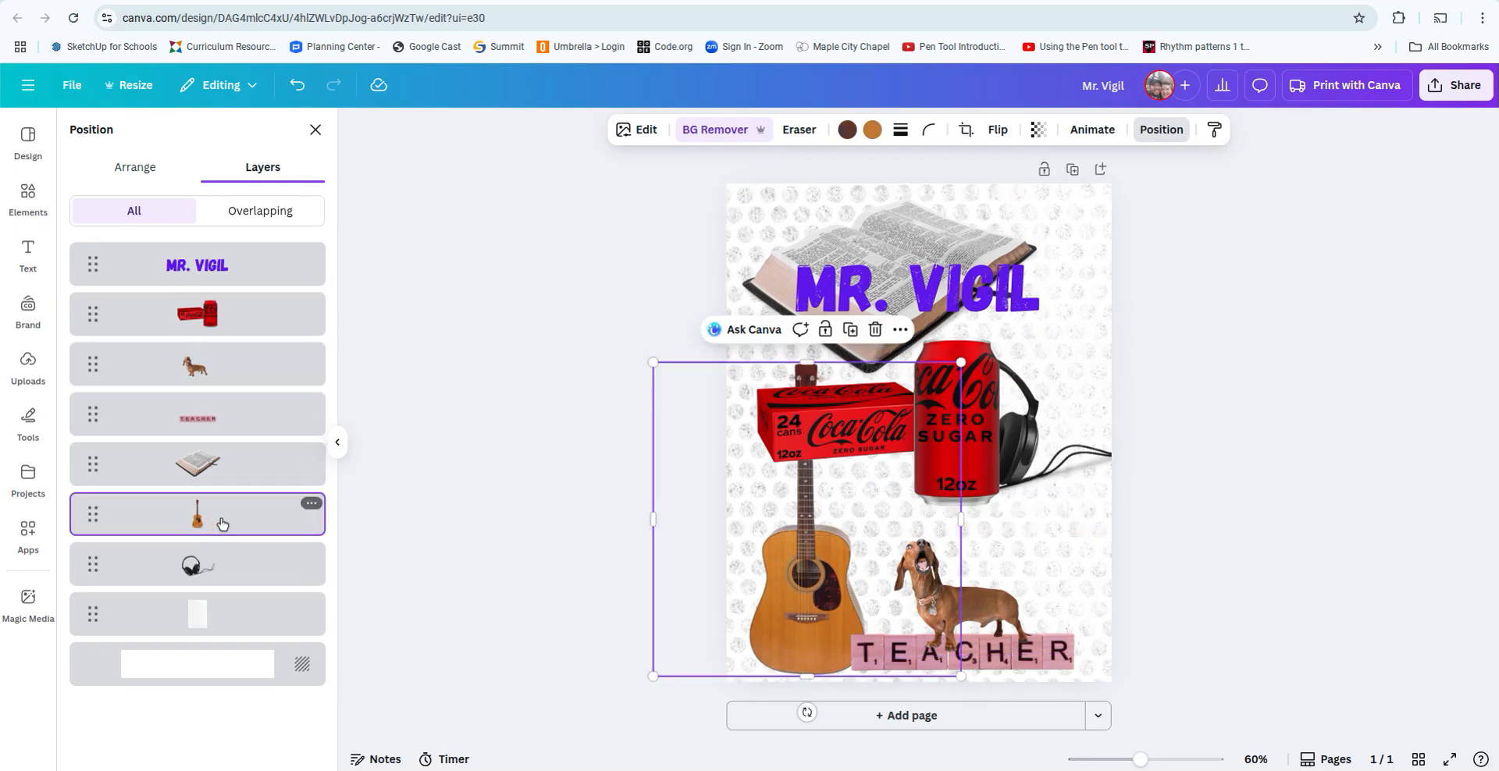
drag(95, 519, 102, 292)
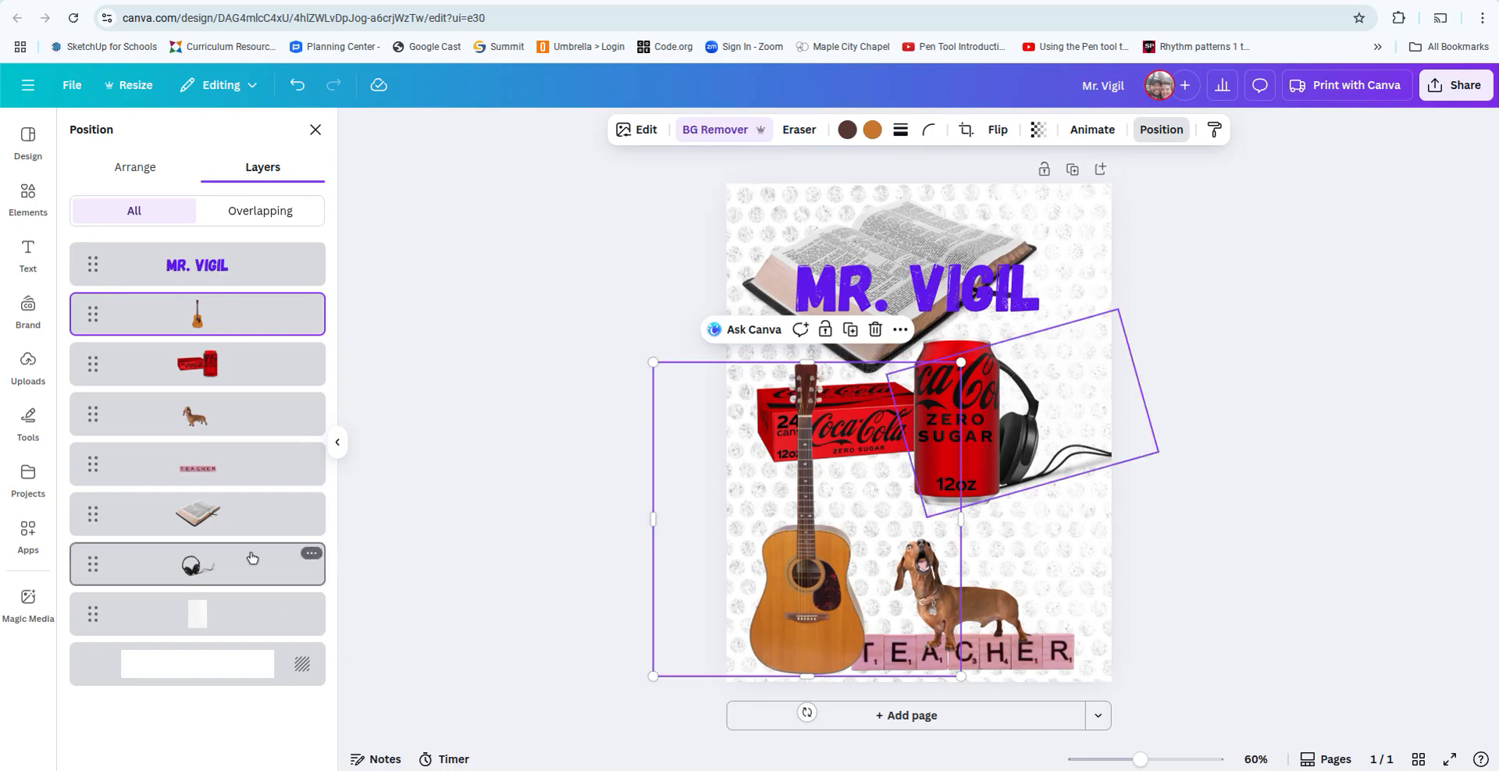
drag(260, 564, 298, 338)
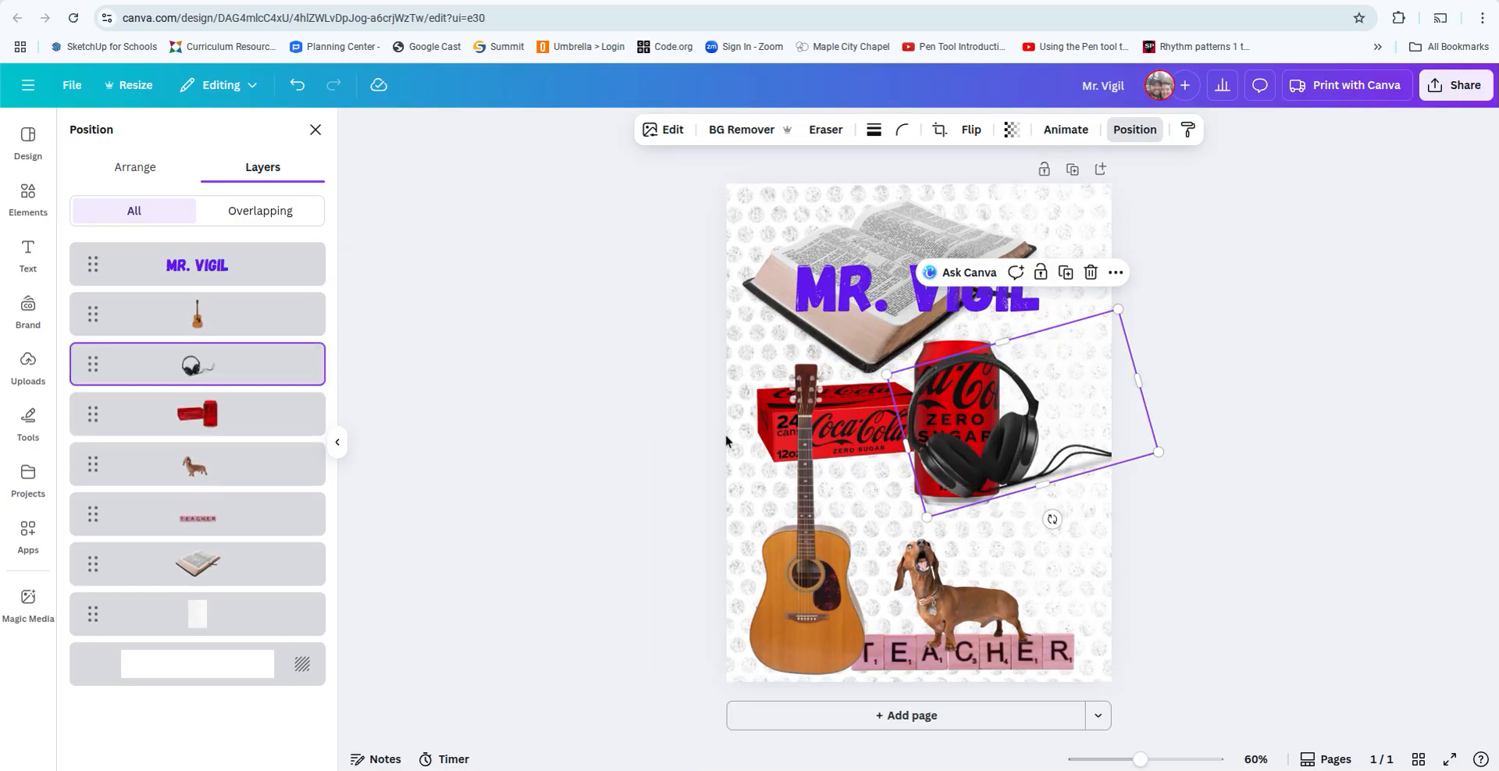
Lower the headphones toward the dog, then shift the Coke Zero cutout to the page's left edge and tilt it slightly counterclockwise.
drag(1028, 440, 1067, 522)
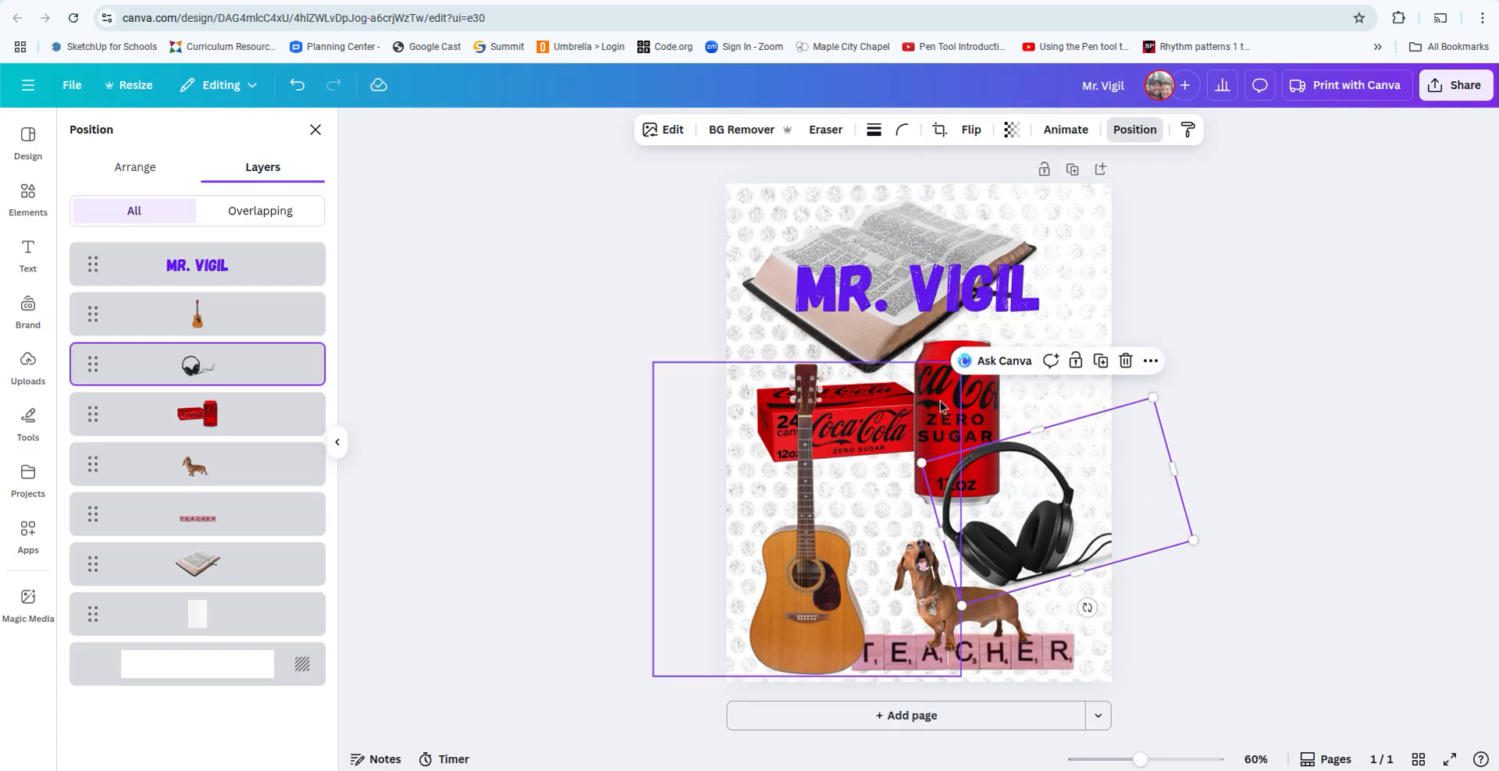
drag(986, 413, 956, 406)
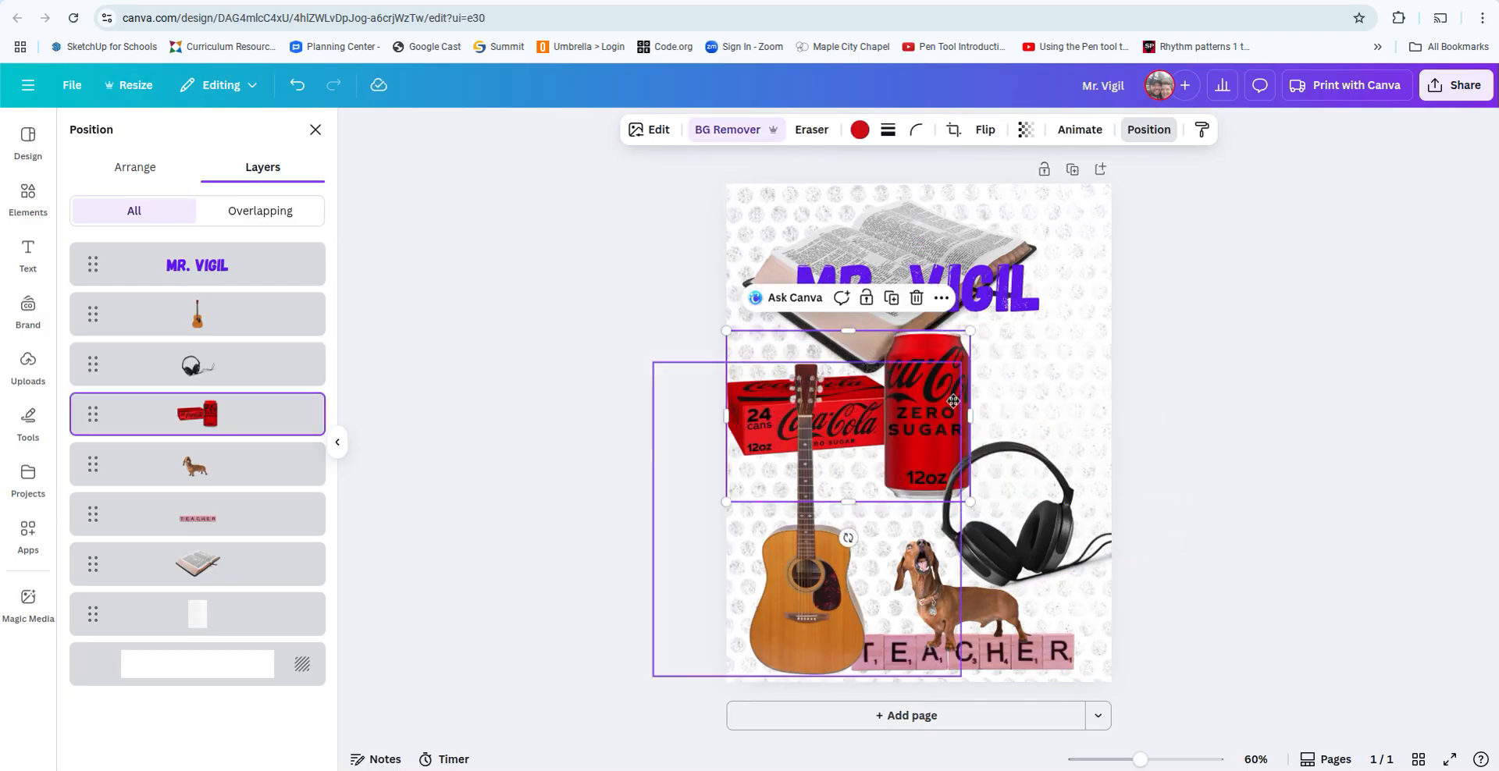
drag(848, 538, 871, 536)
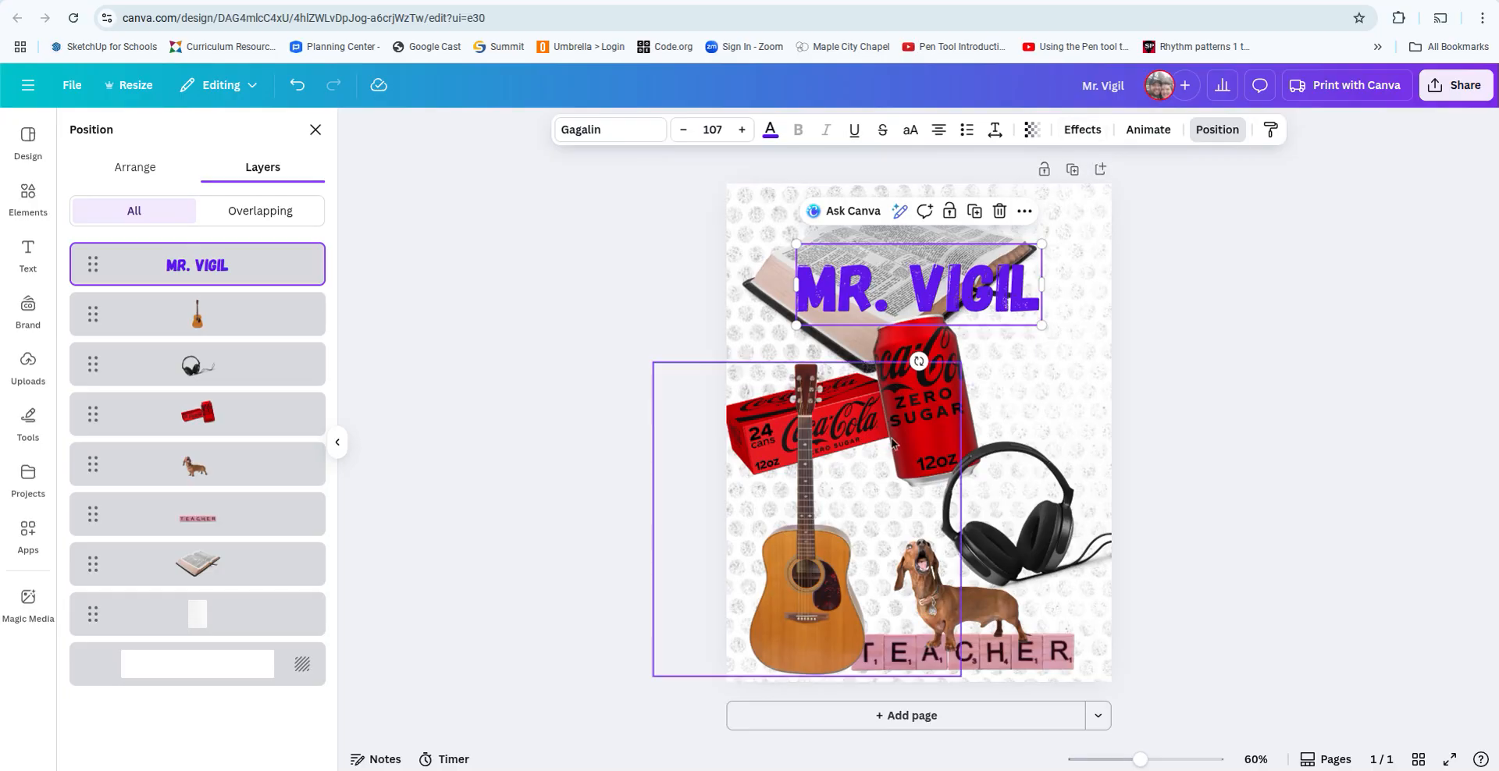
Brush blur over parts of the headphones' ear pads, headband and cable with brush size 77 and intensity 62.
click(1042, 521)
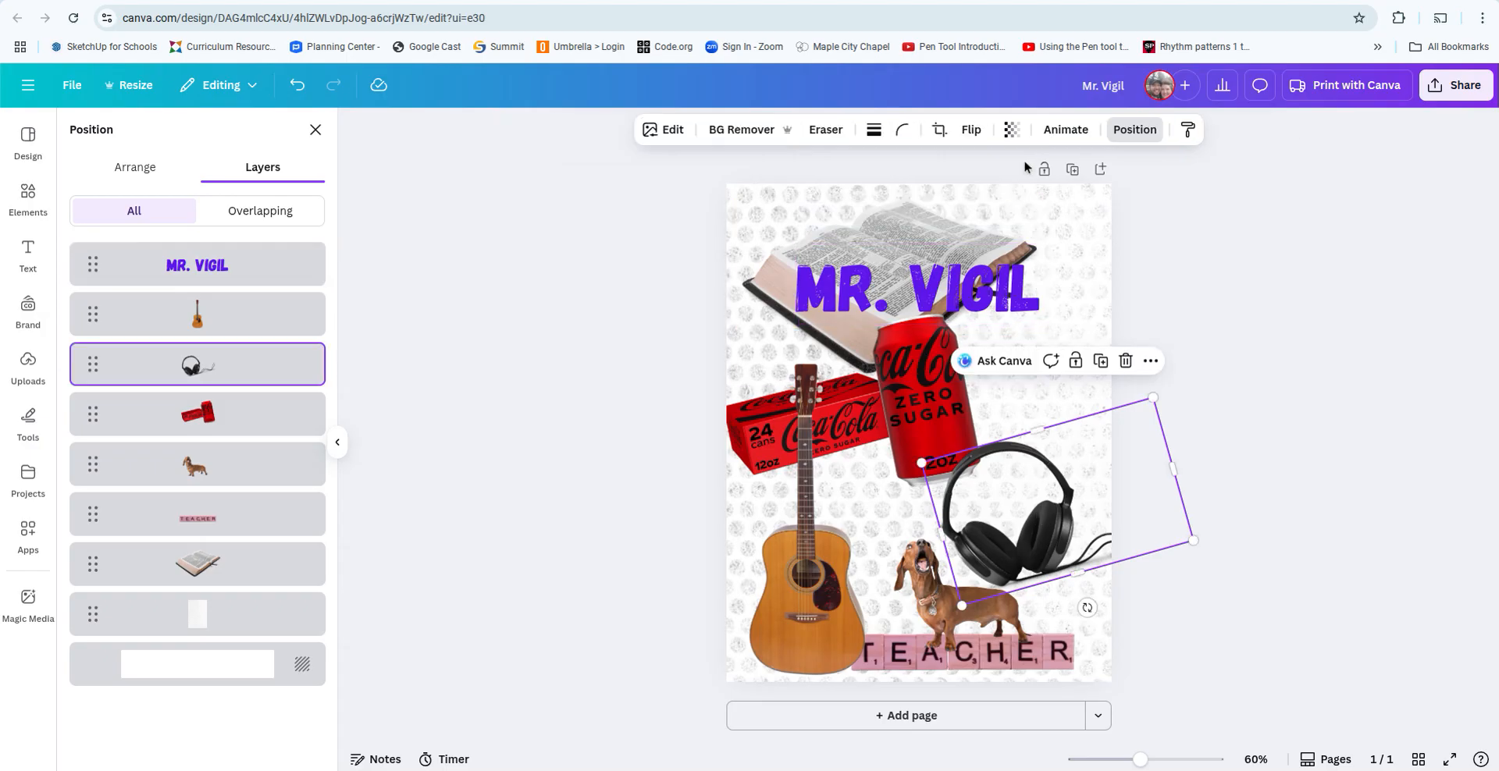
click(652, 131)
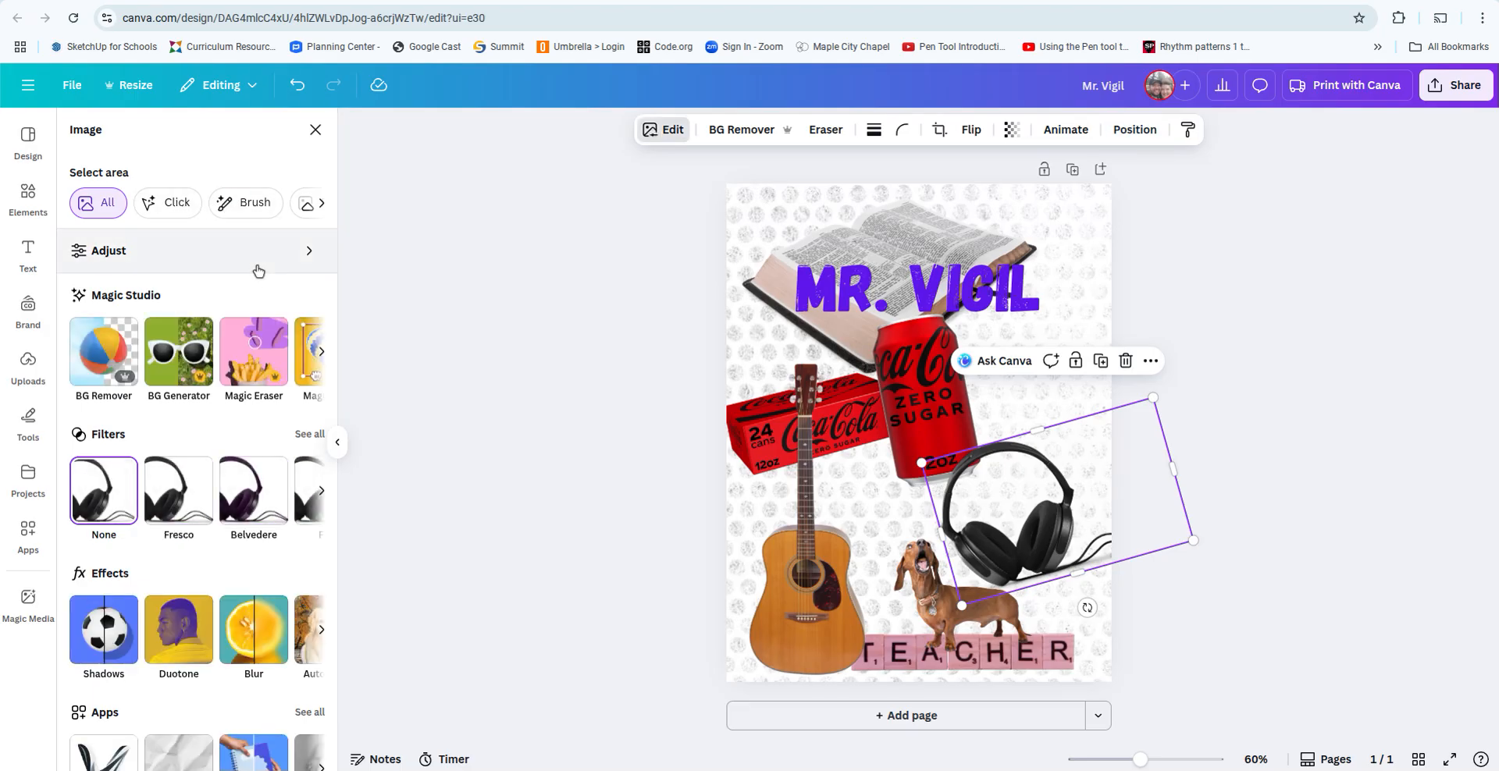
click(244, 645)
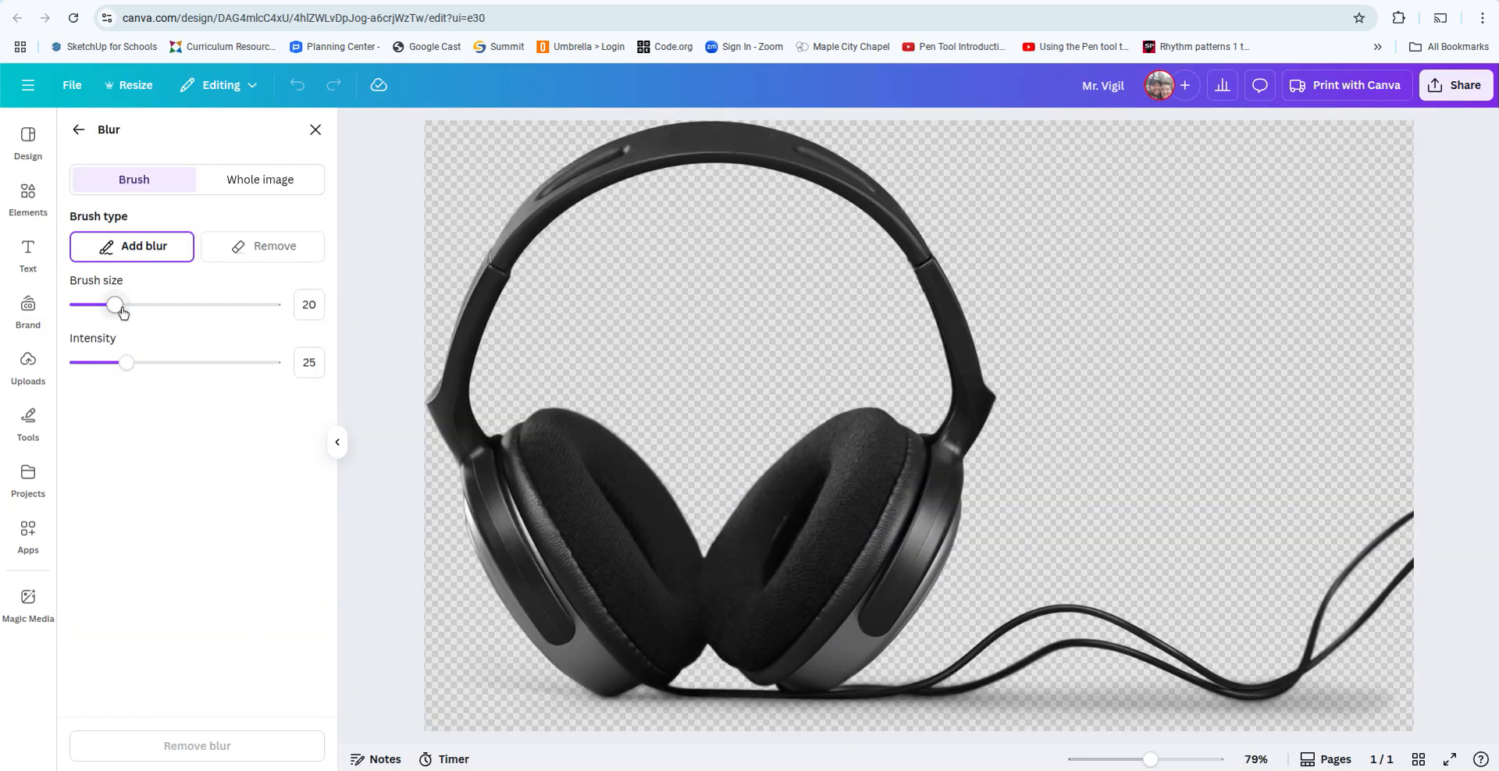
drag(121, 309, 228, 306)
drag(127, 364, 200, 363)
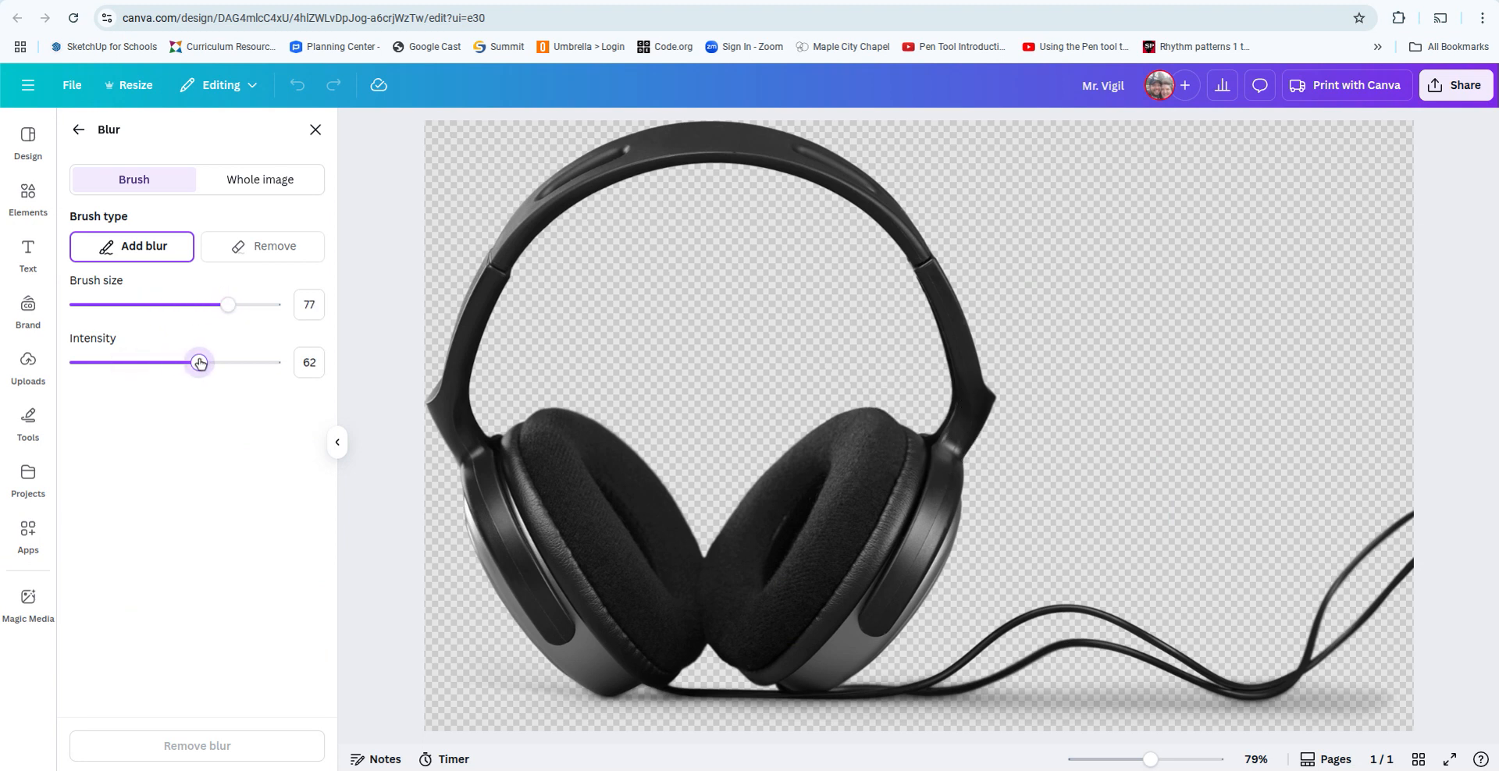
mouse_move(584, 507)
mouse_down()
mouse_move(729, 213)
mouse_move(830, 224)
mouse_move(887, 327)
mouse_move(835, 530)
mouse_move(896, 621)
mouse_move(1077, 648)
mouse_move(1137, 631)
mouse_up()
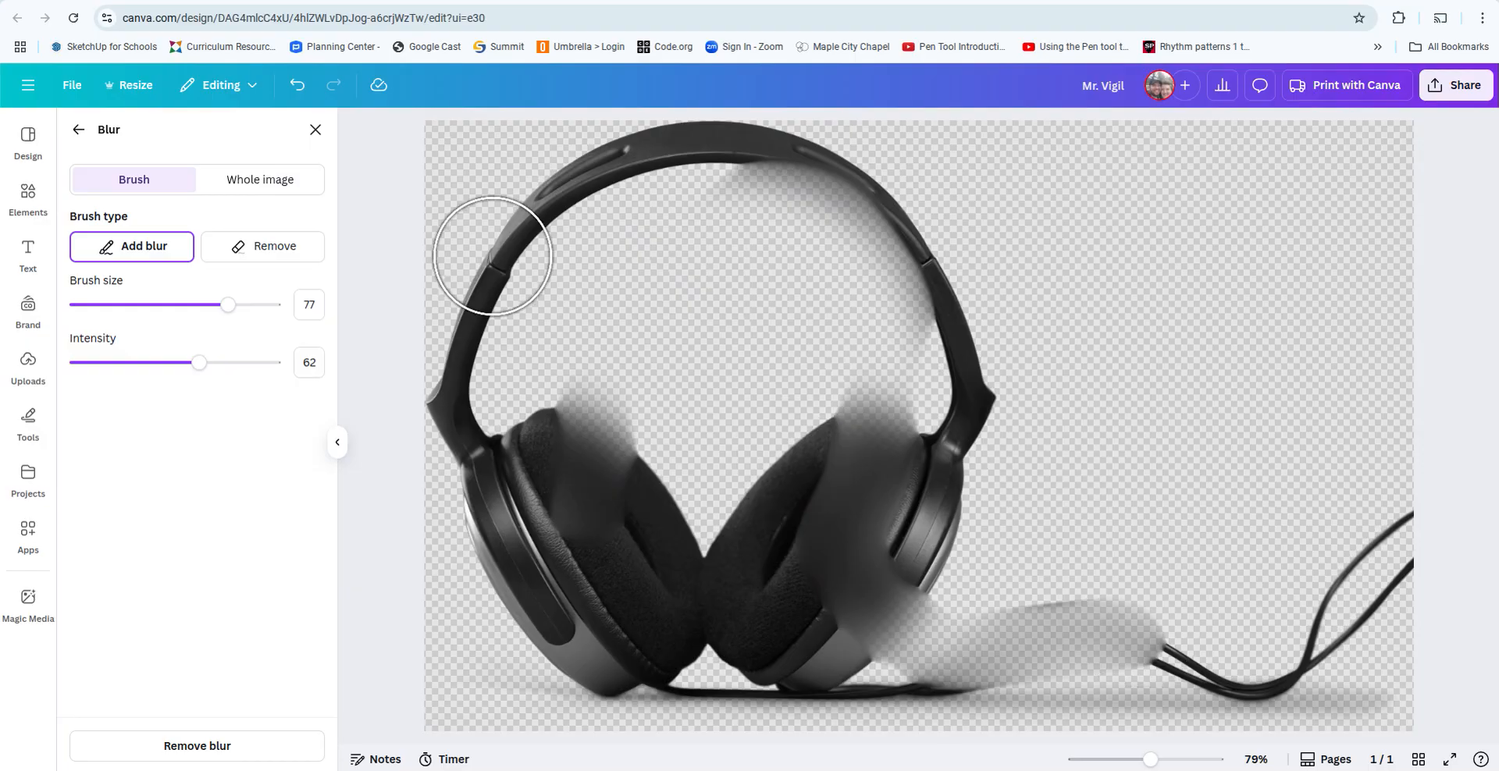
Try a whole-image blur of intensity 58 on the headphones and undo it.
click(244, 191)
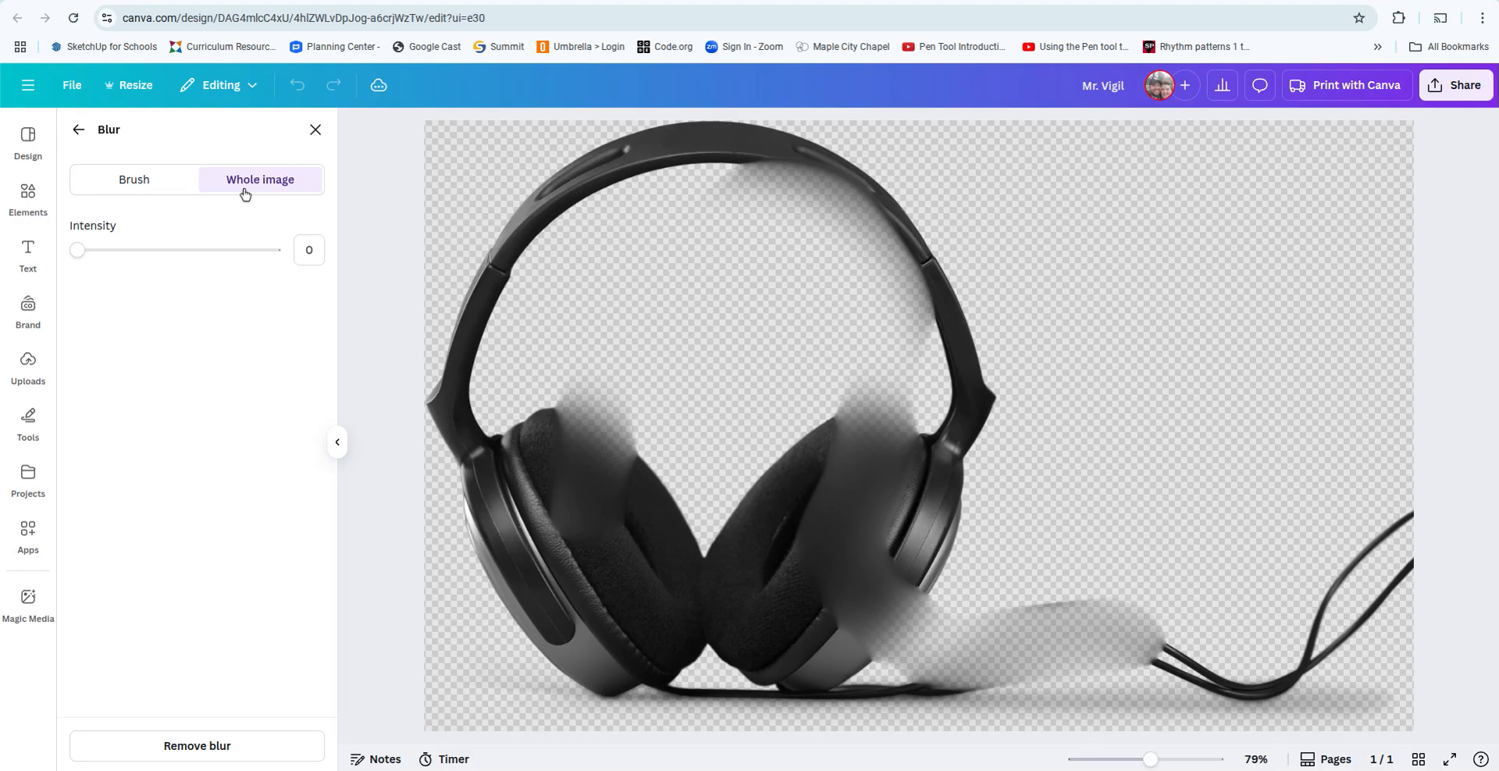
drag(86, 252, 192, 246)
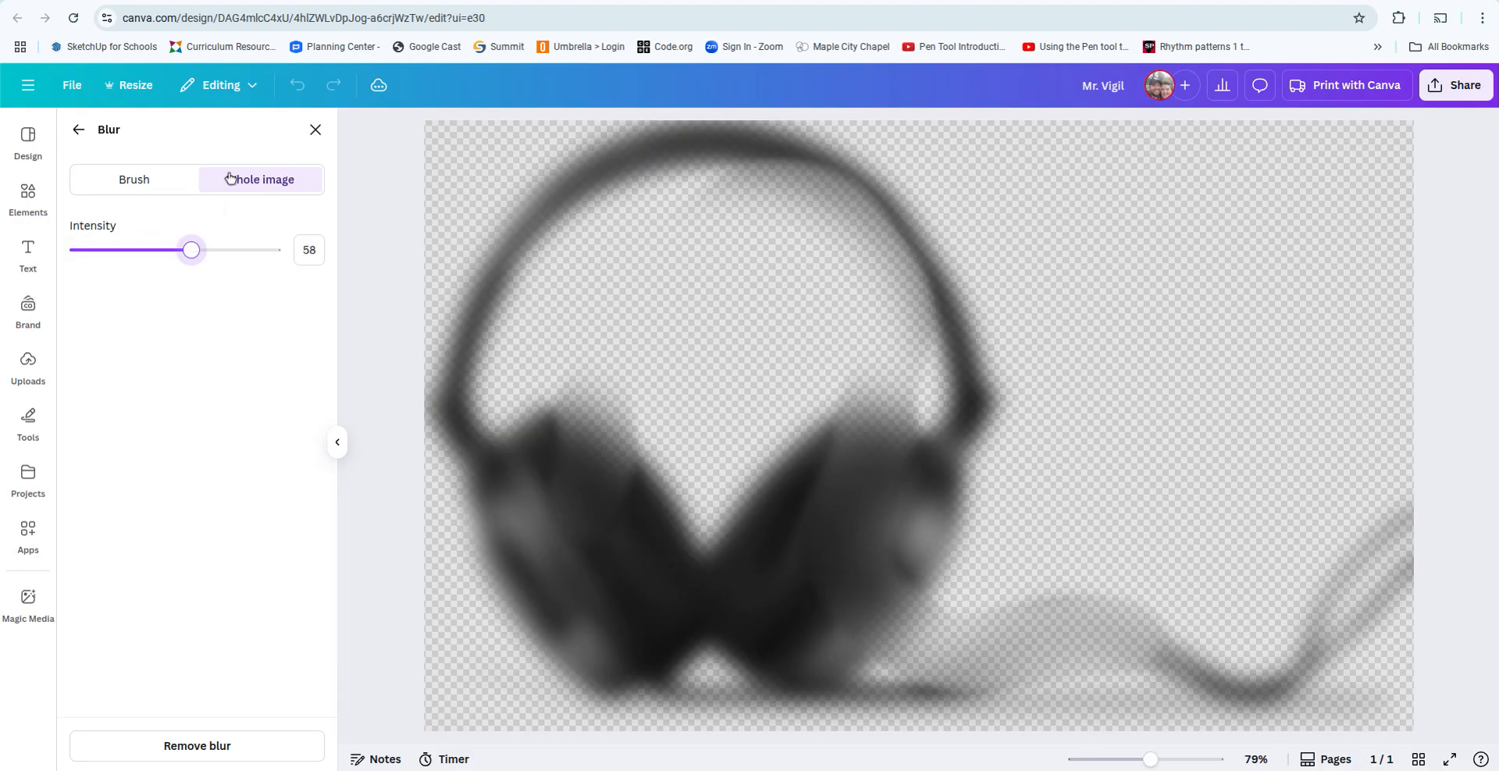
click(80, 130)
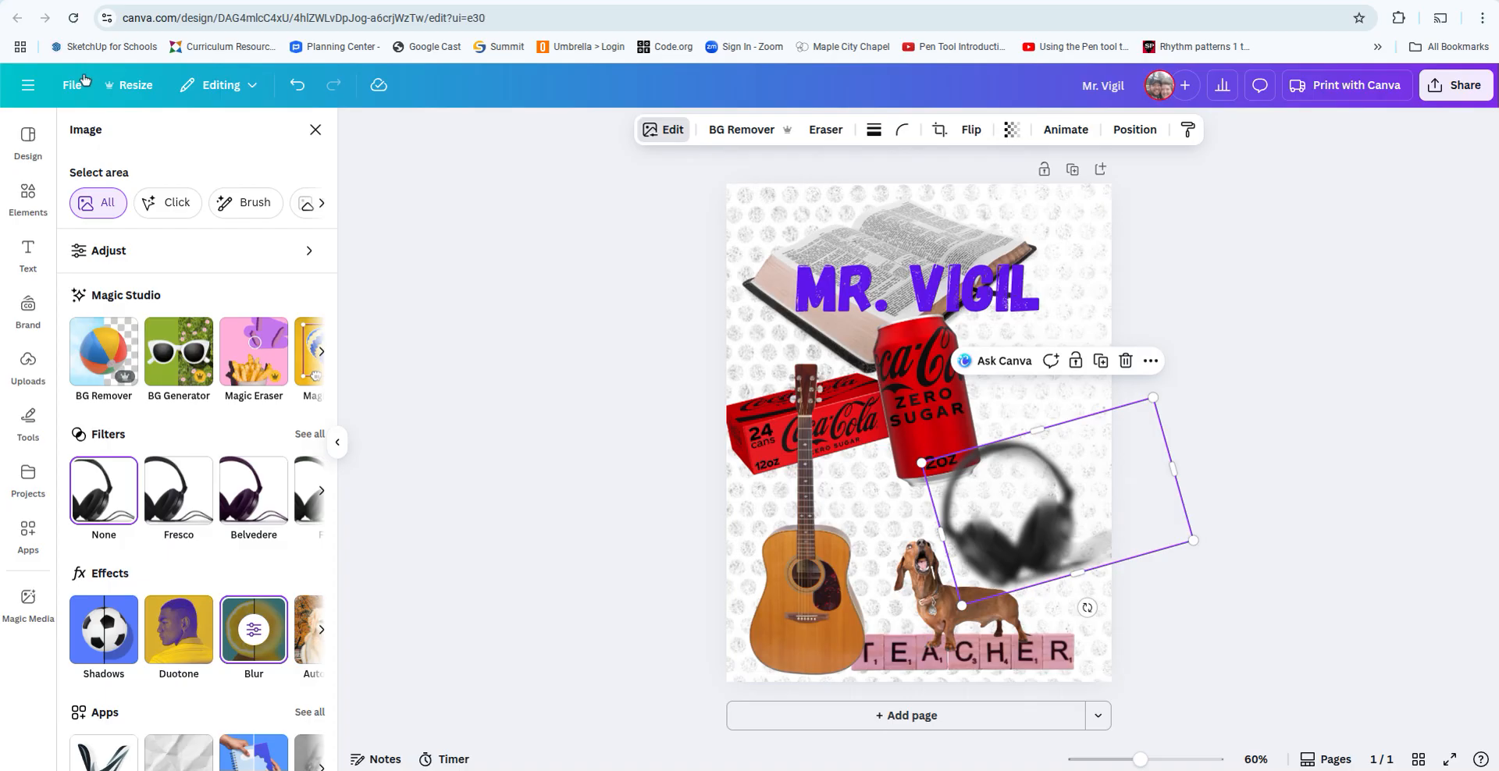
click(296, 85)
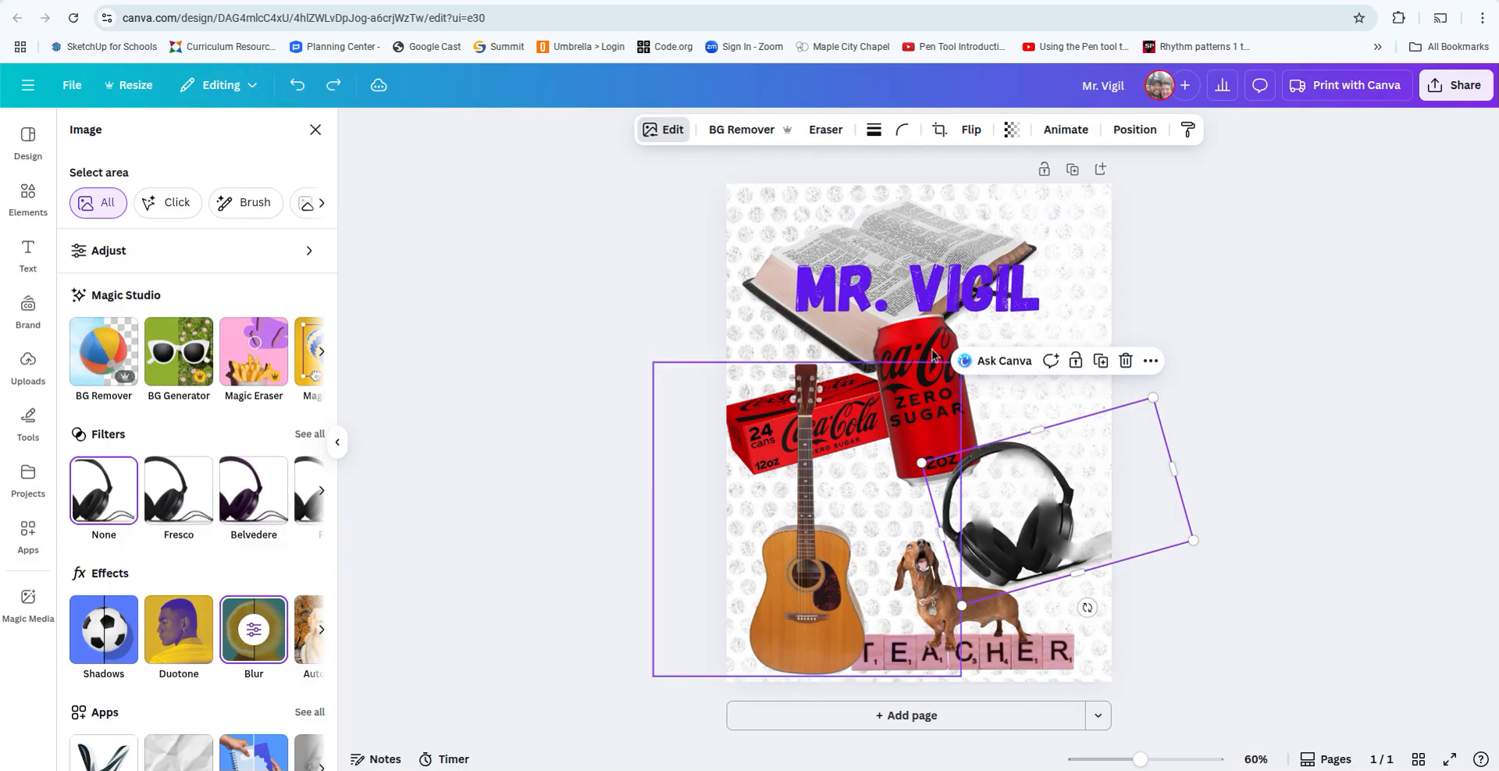
Examine the image editing options for the Coke Zero cutout and the text effects for the name heading.
click(875, 425)
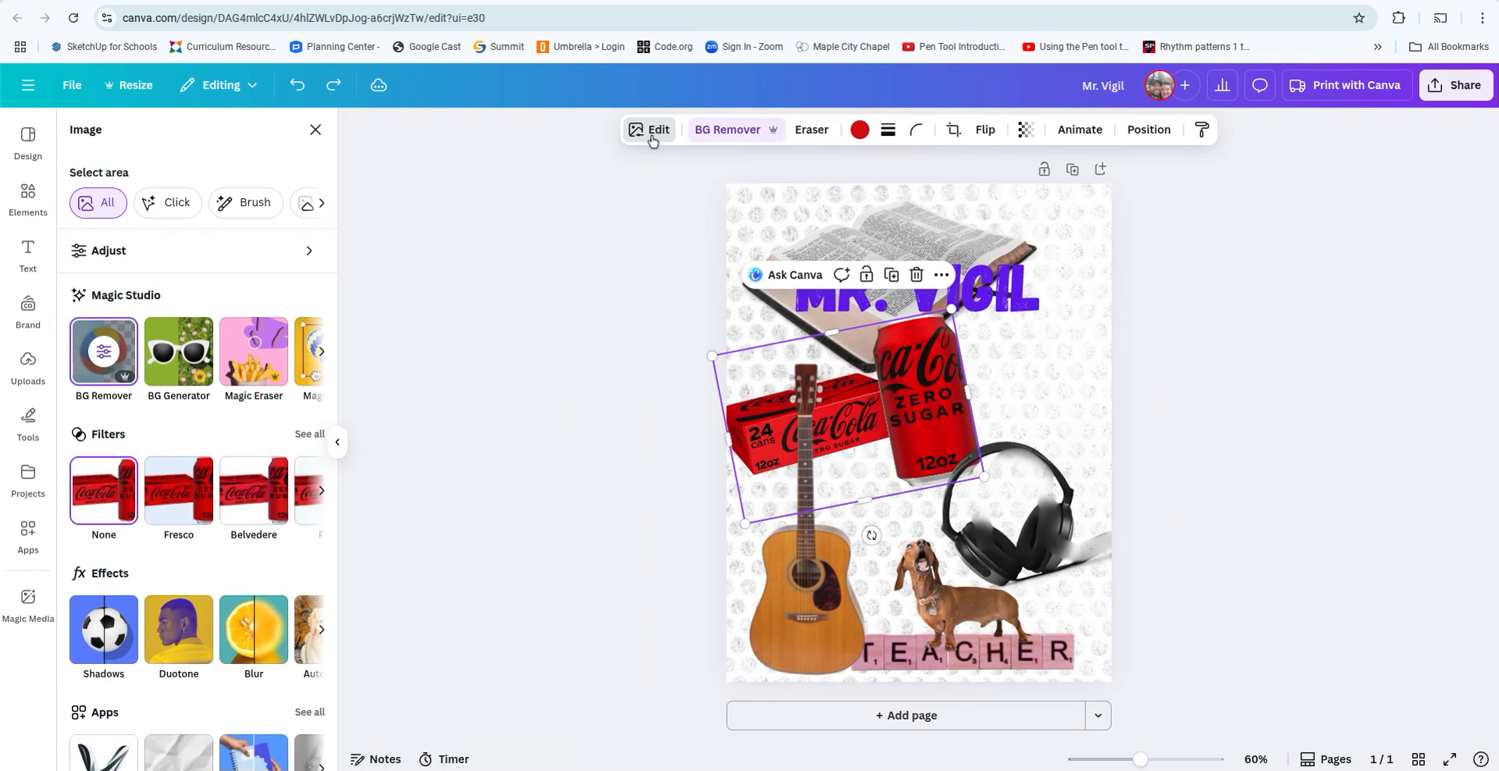
click(1012, 325)
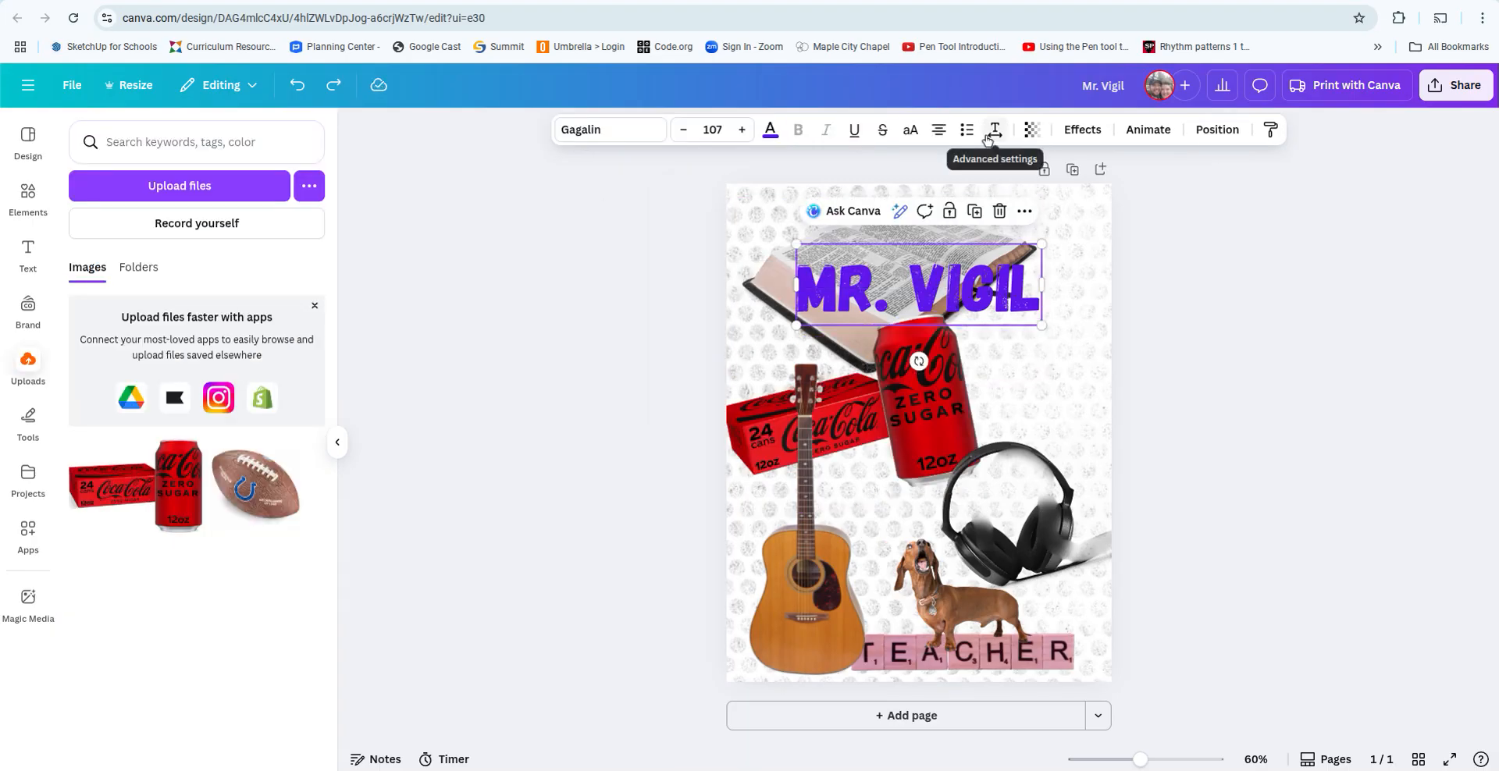
click(1085, 133)
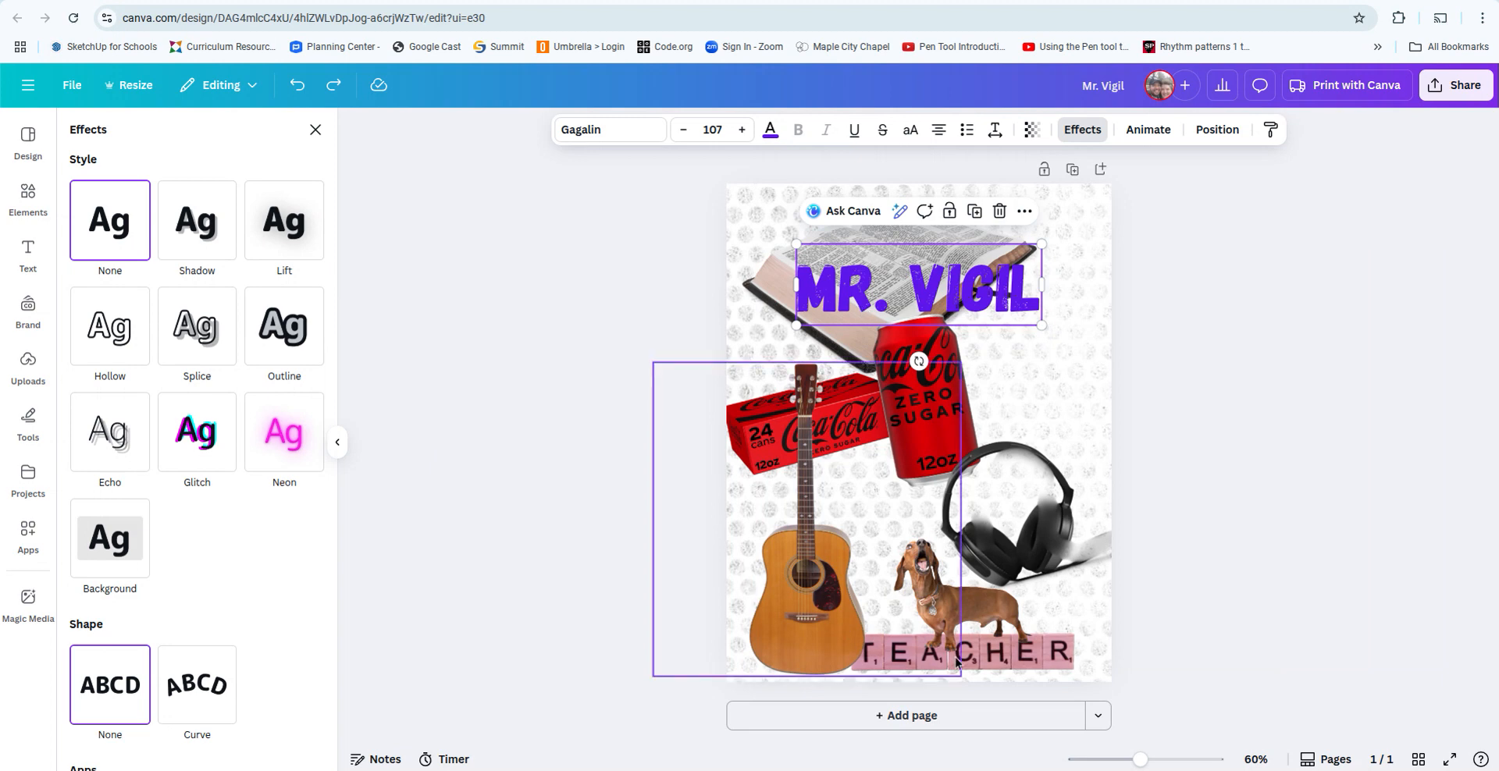
Move the TEACHER letter tiles slightly right and up so they end near the page's right edge beneath the dog.
click(1025, 664)
drag(1025, 665, 1050, 657)
drag(978, 613, 984, 601)
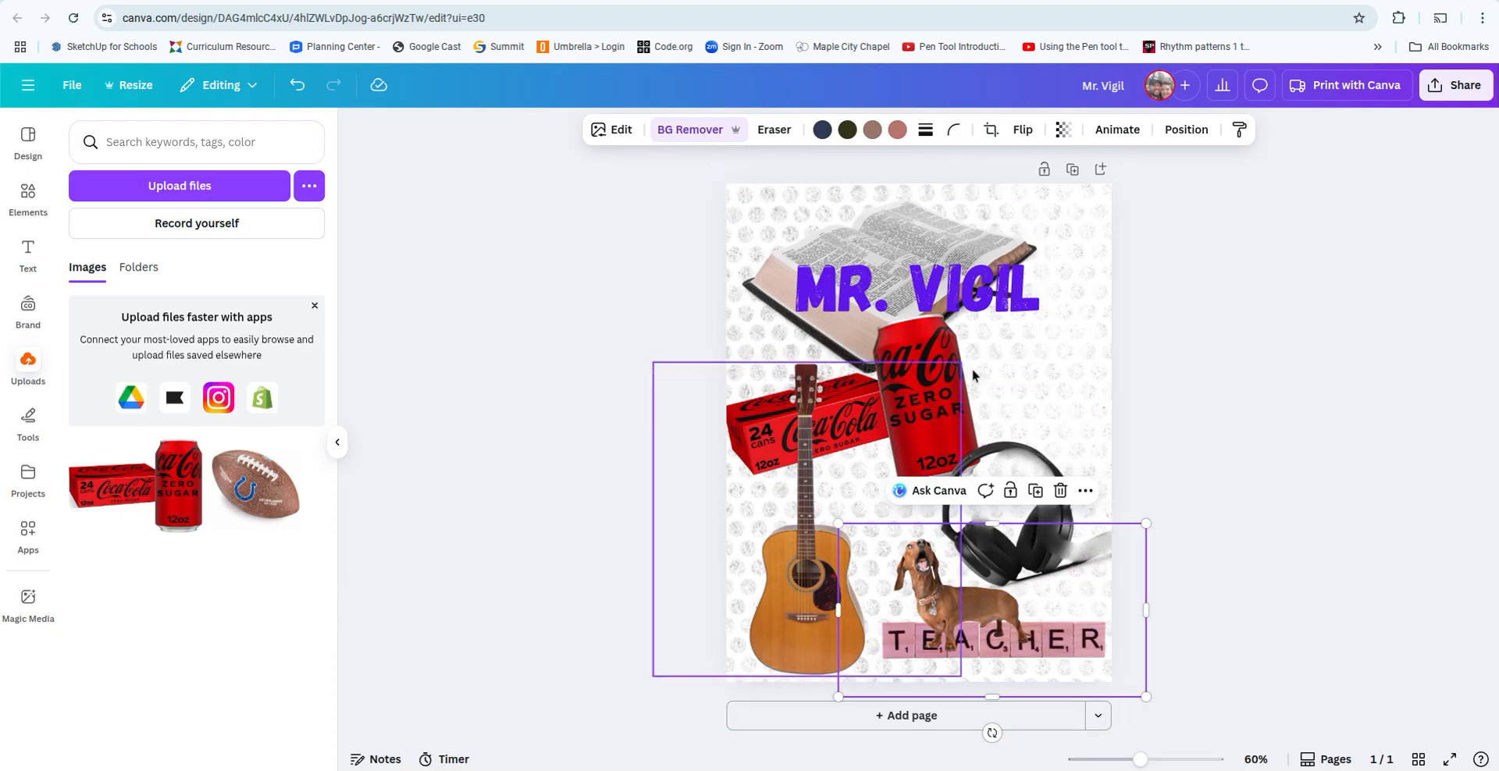
Bring the guitar layer above the name heading, then raise the guitar so its headstock overlaps the heading's first letters.
click(1188, 130)
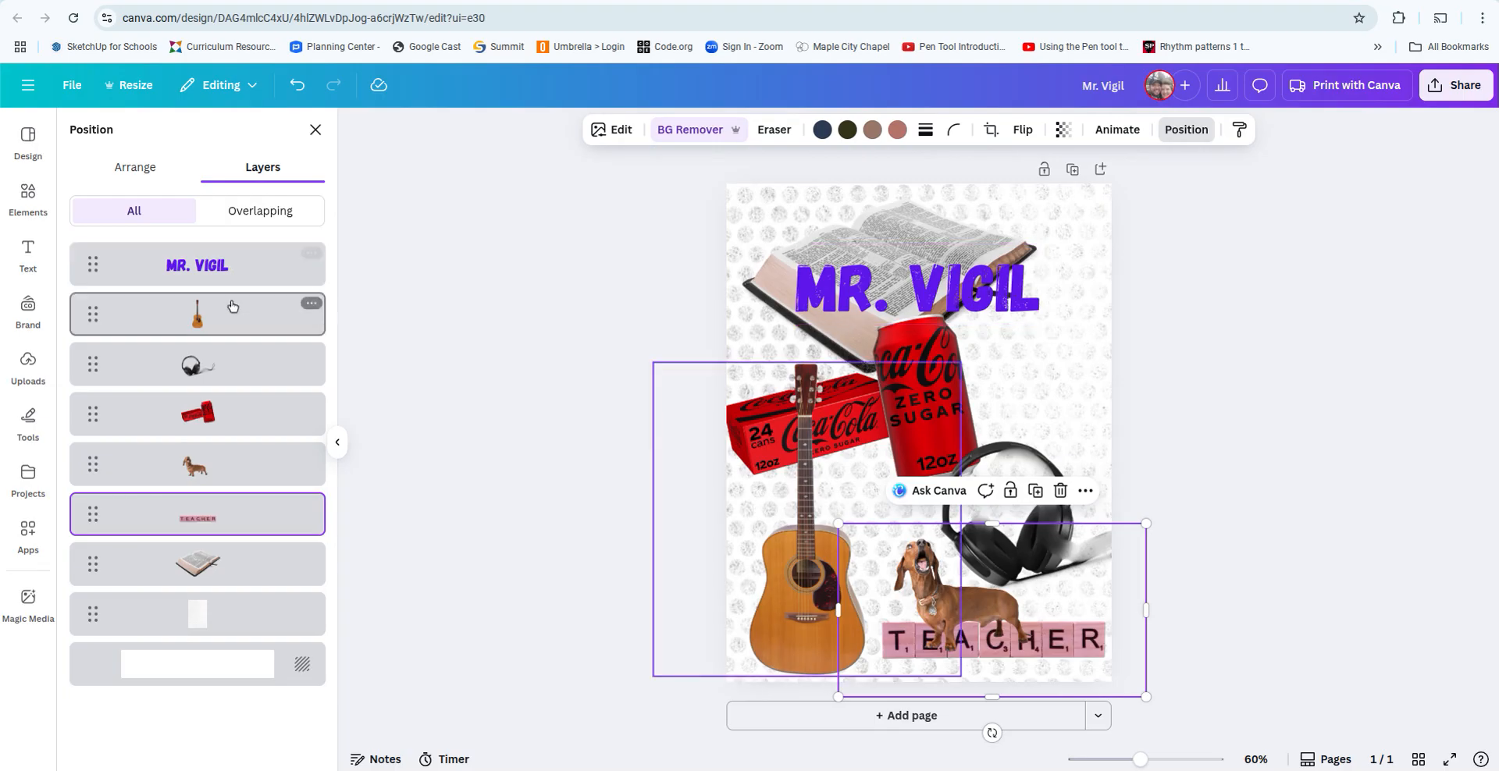
drag(235, 315, 236, 251)
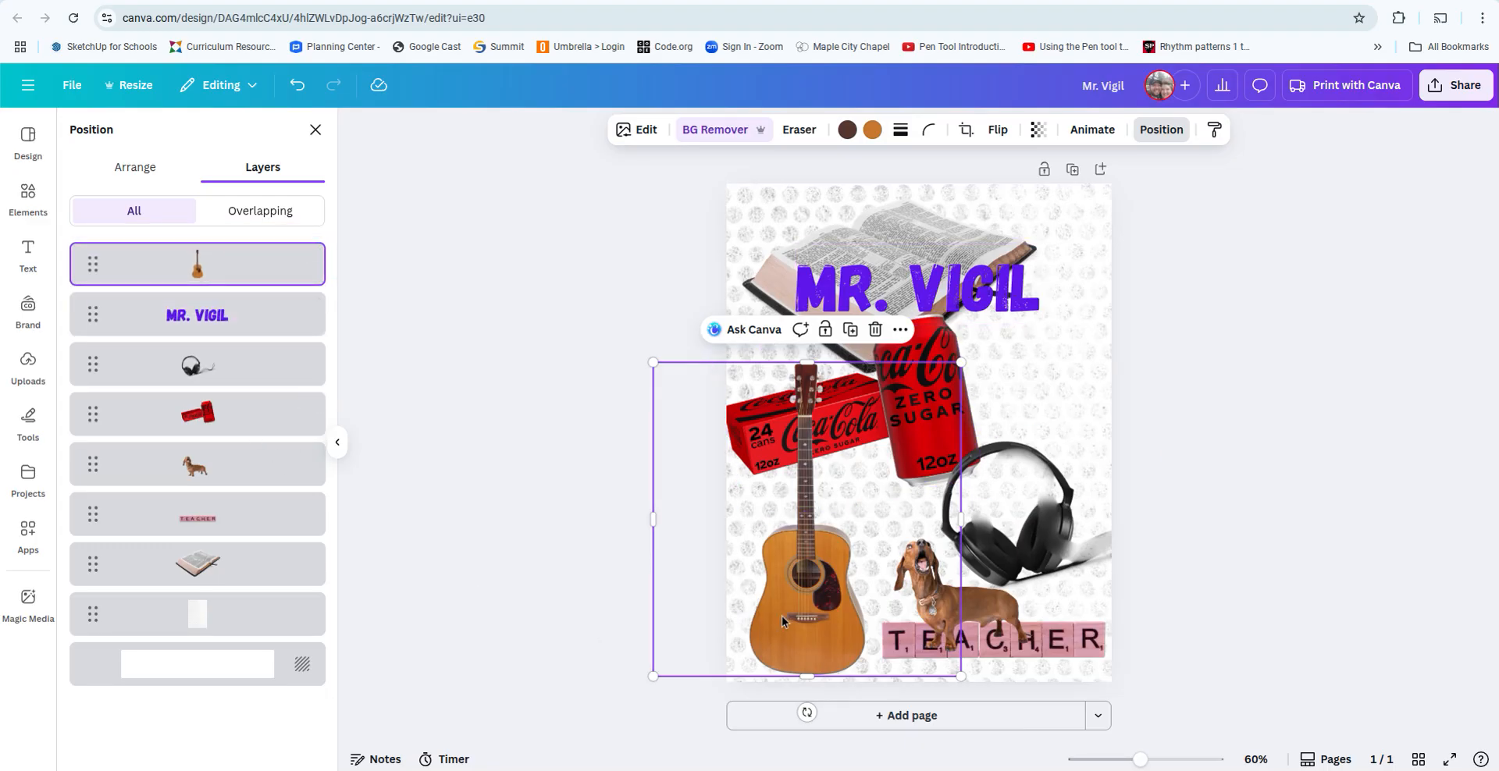
drag(781, 616, 773, 536)
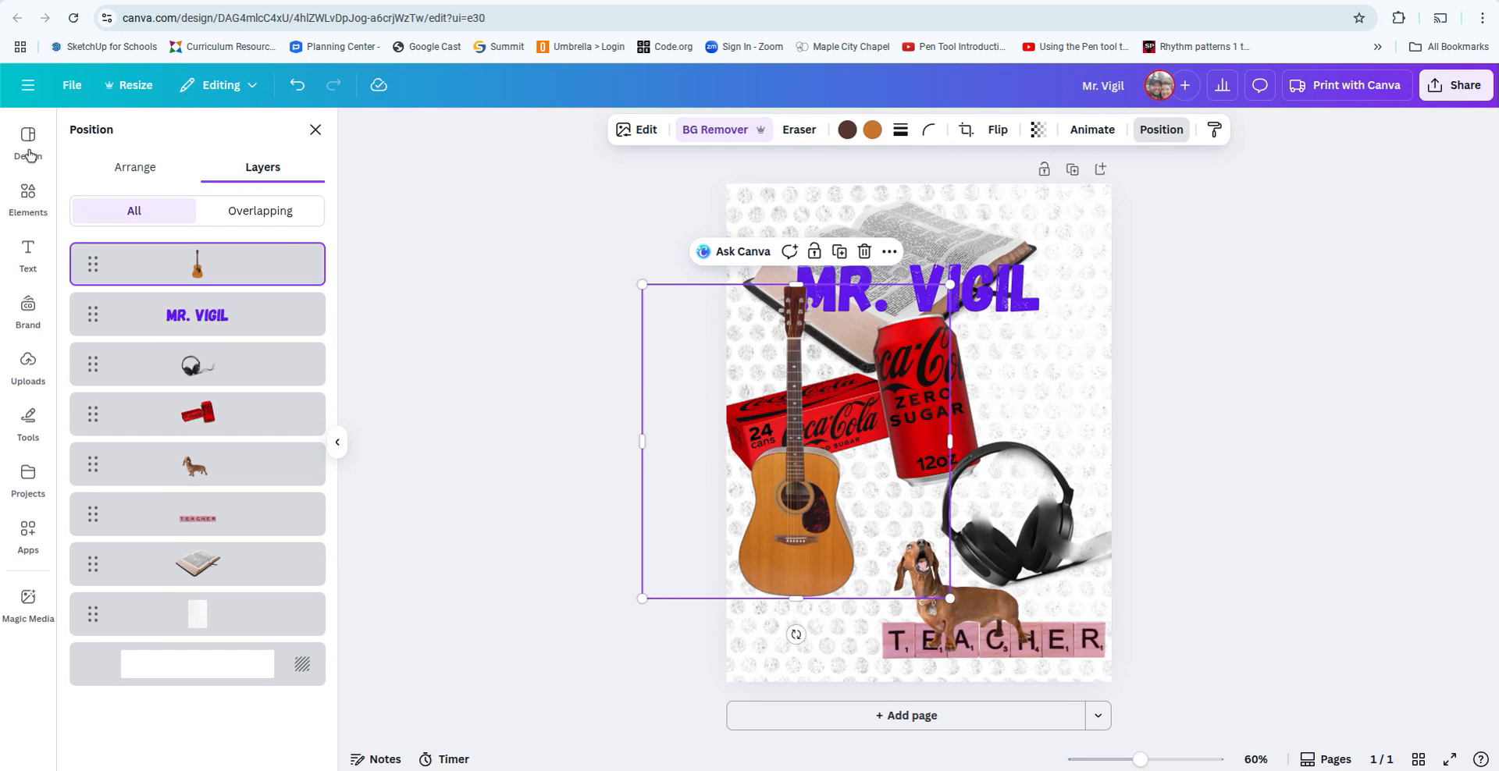
click(315, 129)
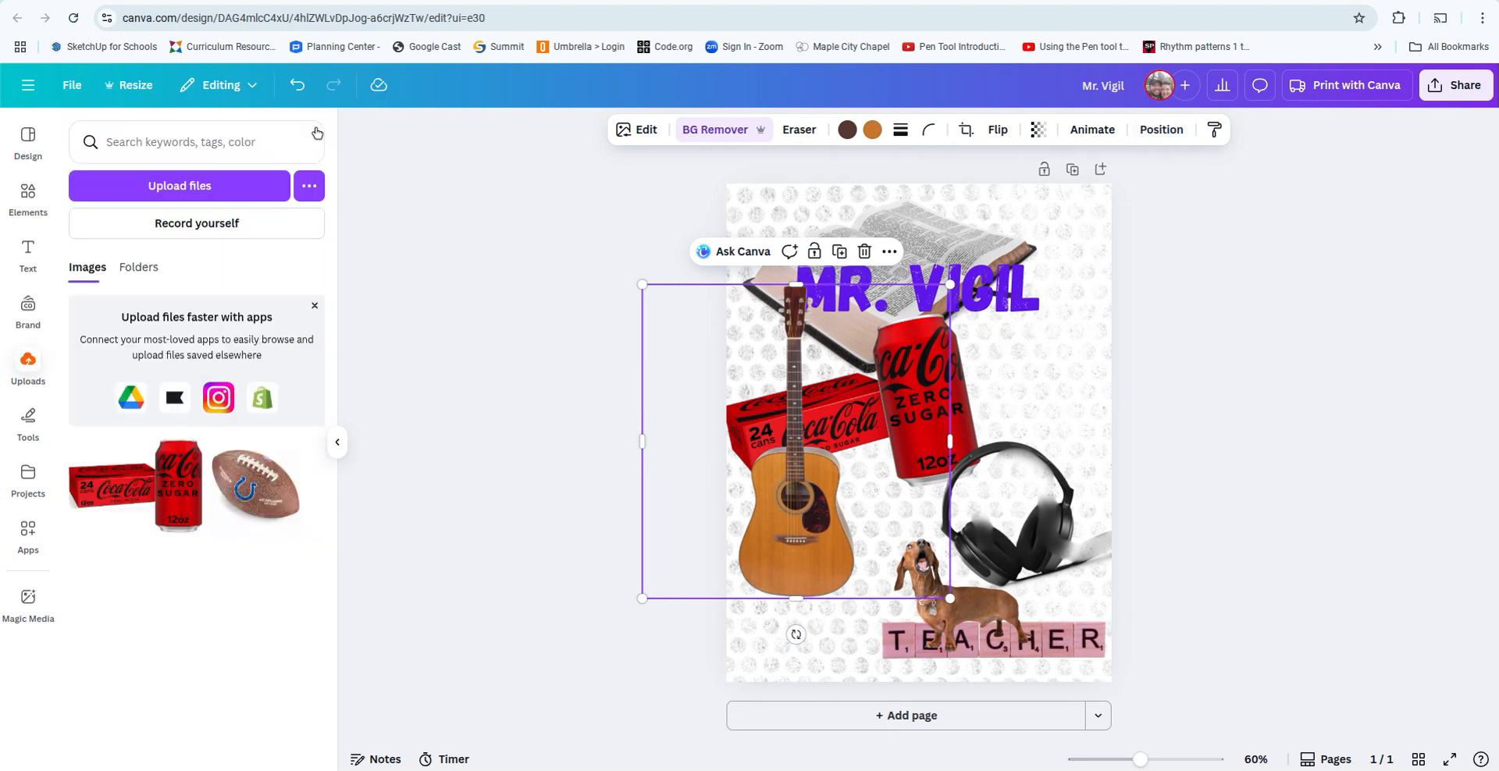
Switch to the Google image results for Coke zero and limit them to large images.
click(43, 191)
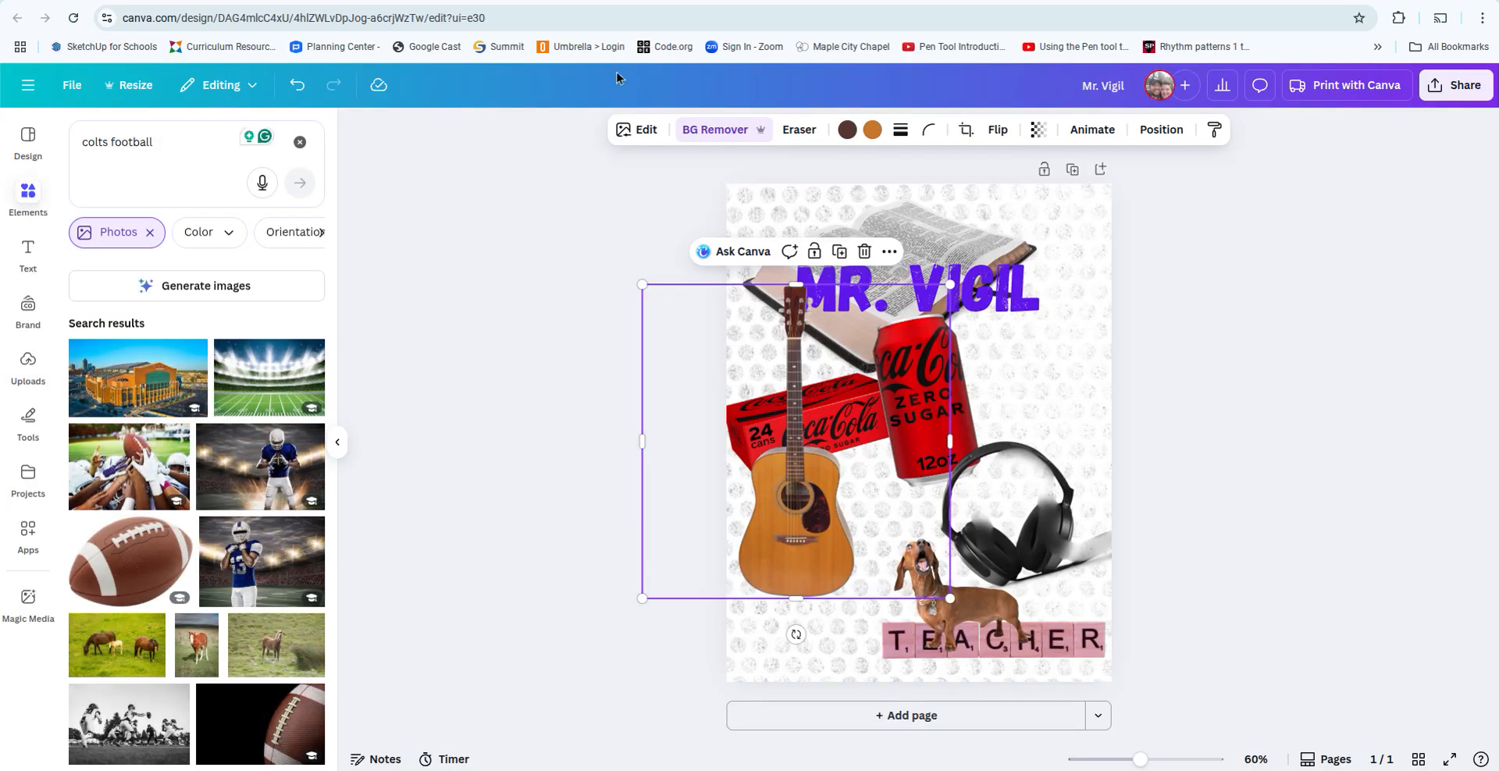
click(545, 1)
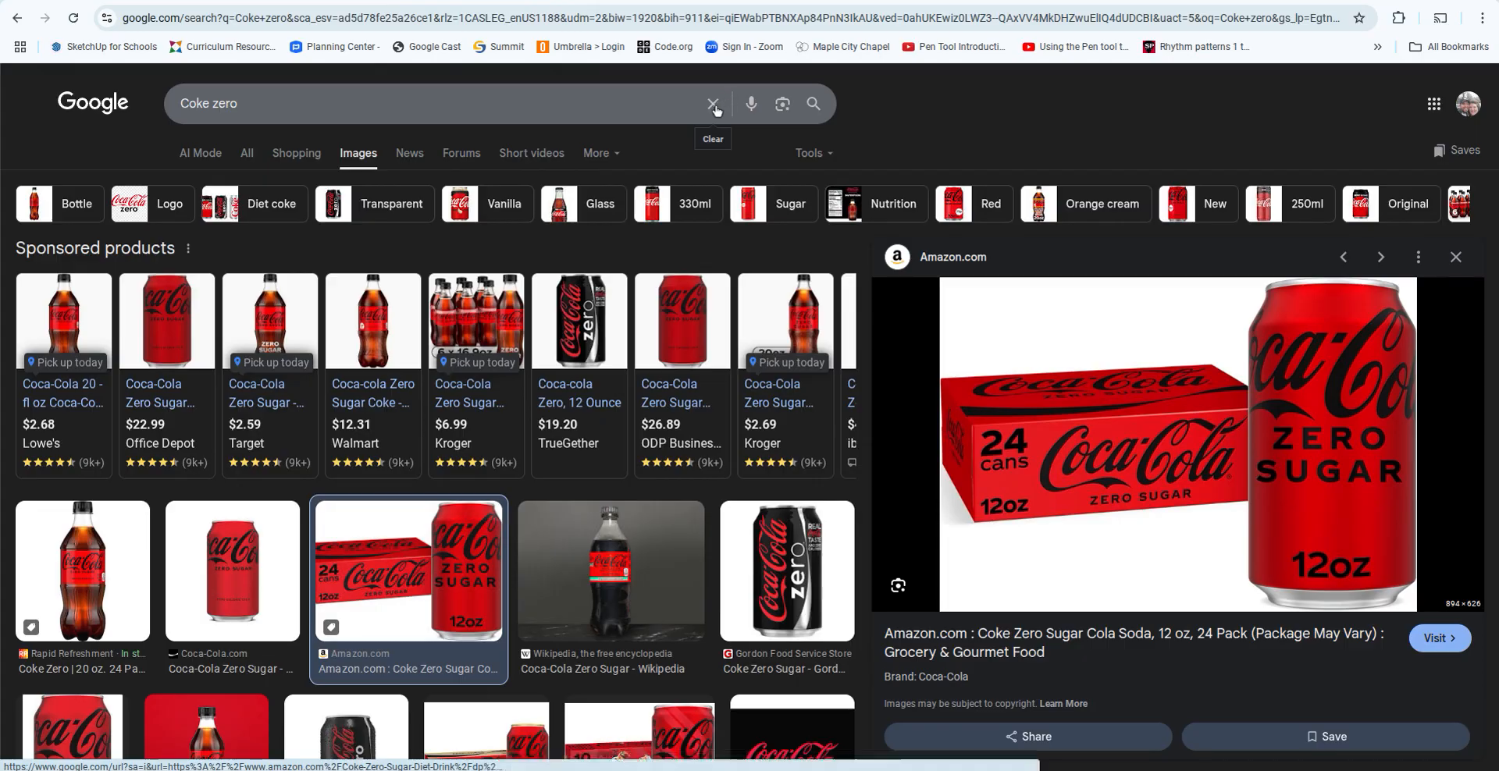
click(823, 151)
mouse_move(833, 203)
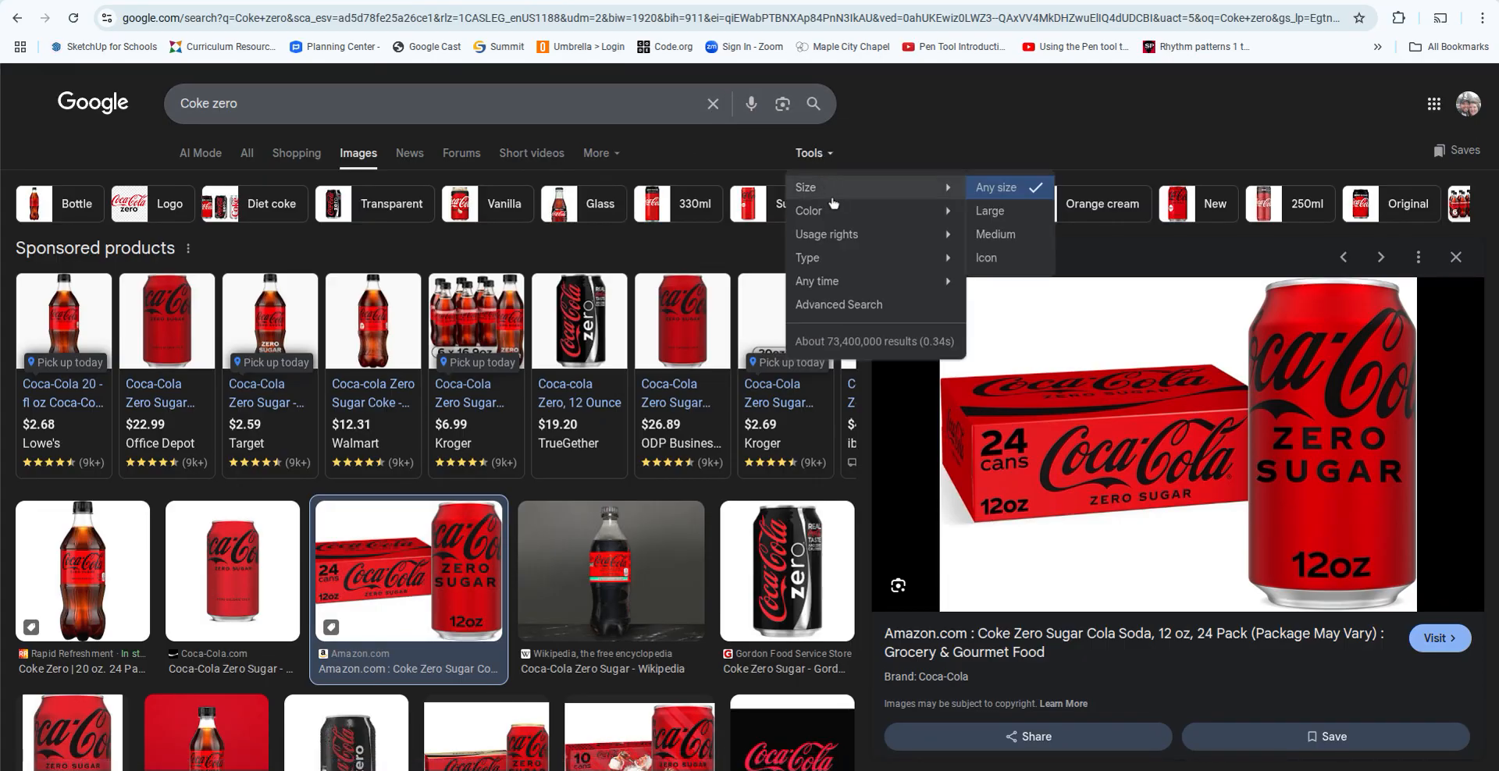
click(990, 211)
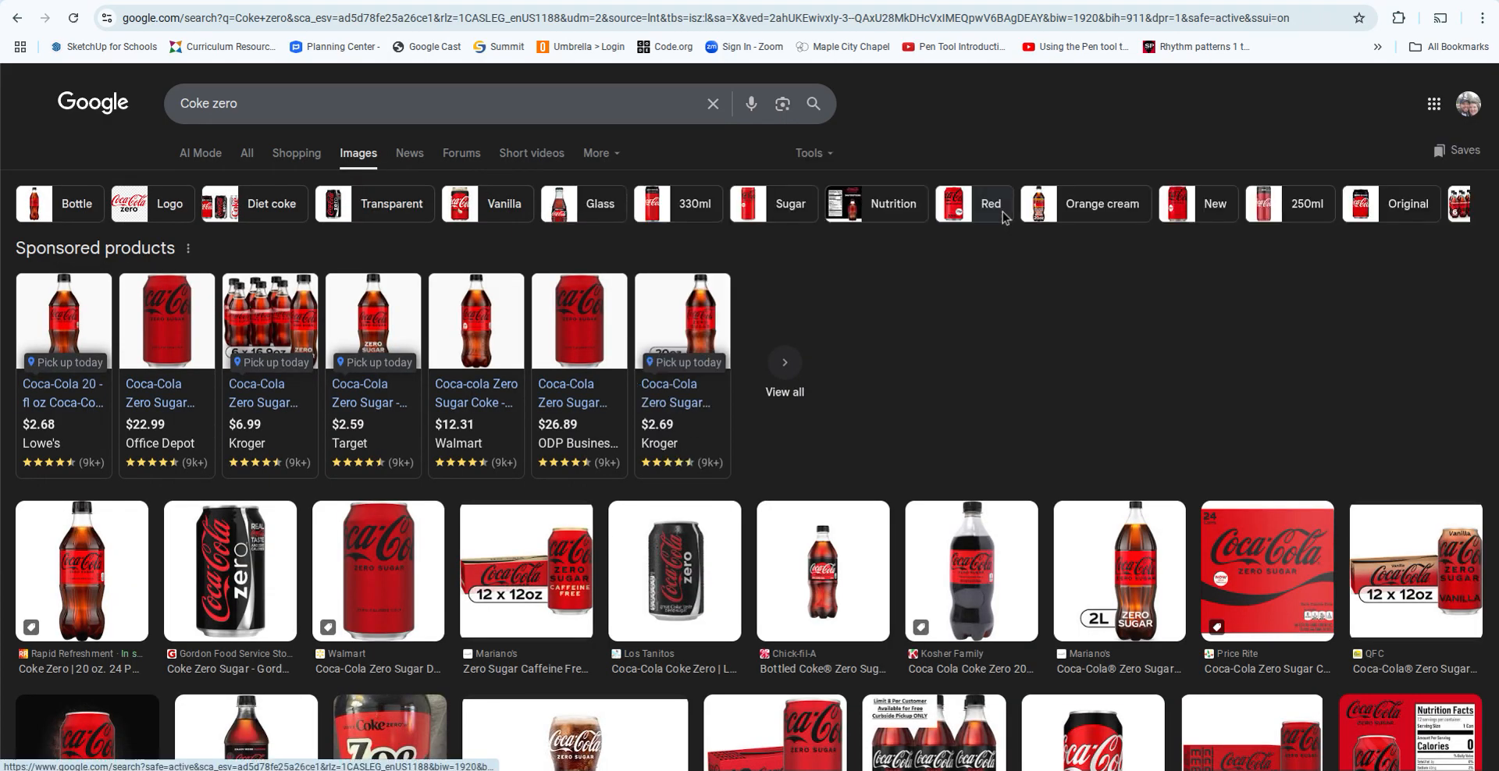
Open the Walmart Coke Zero can result, choose to save its image, and return to the Canva flyer.
click(395, 524)
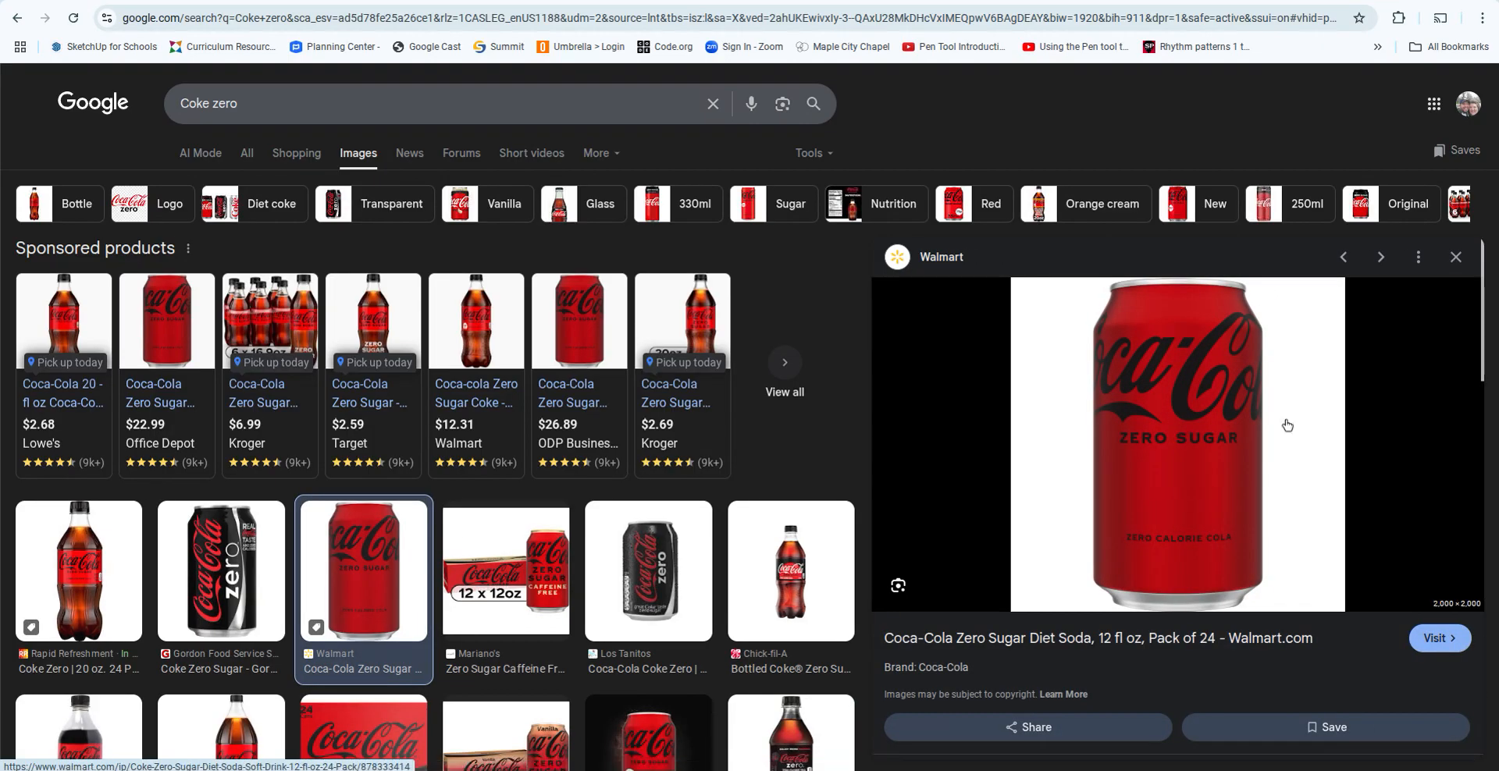
right_click(1260, 409)
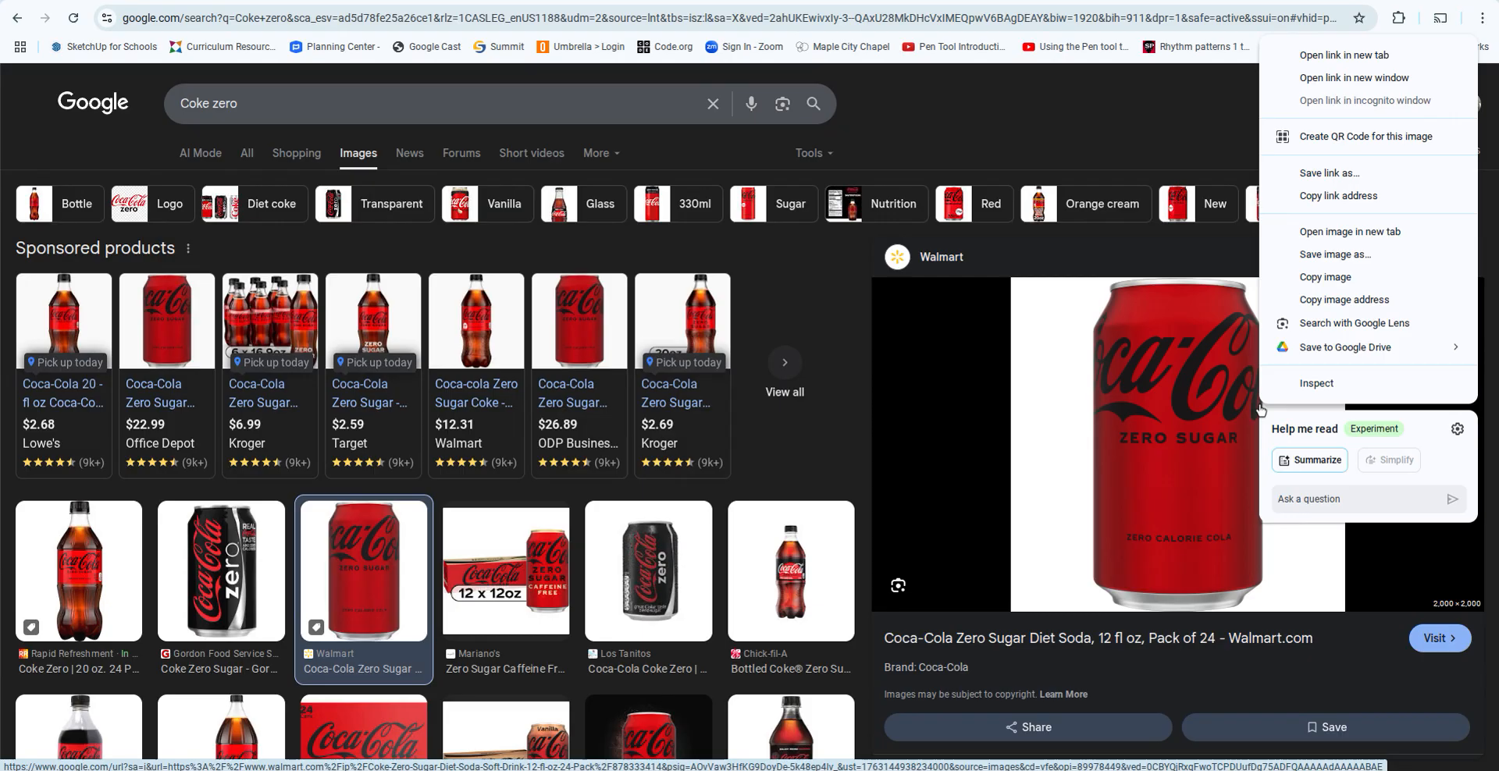
click(1338, 264)
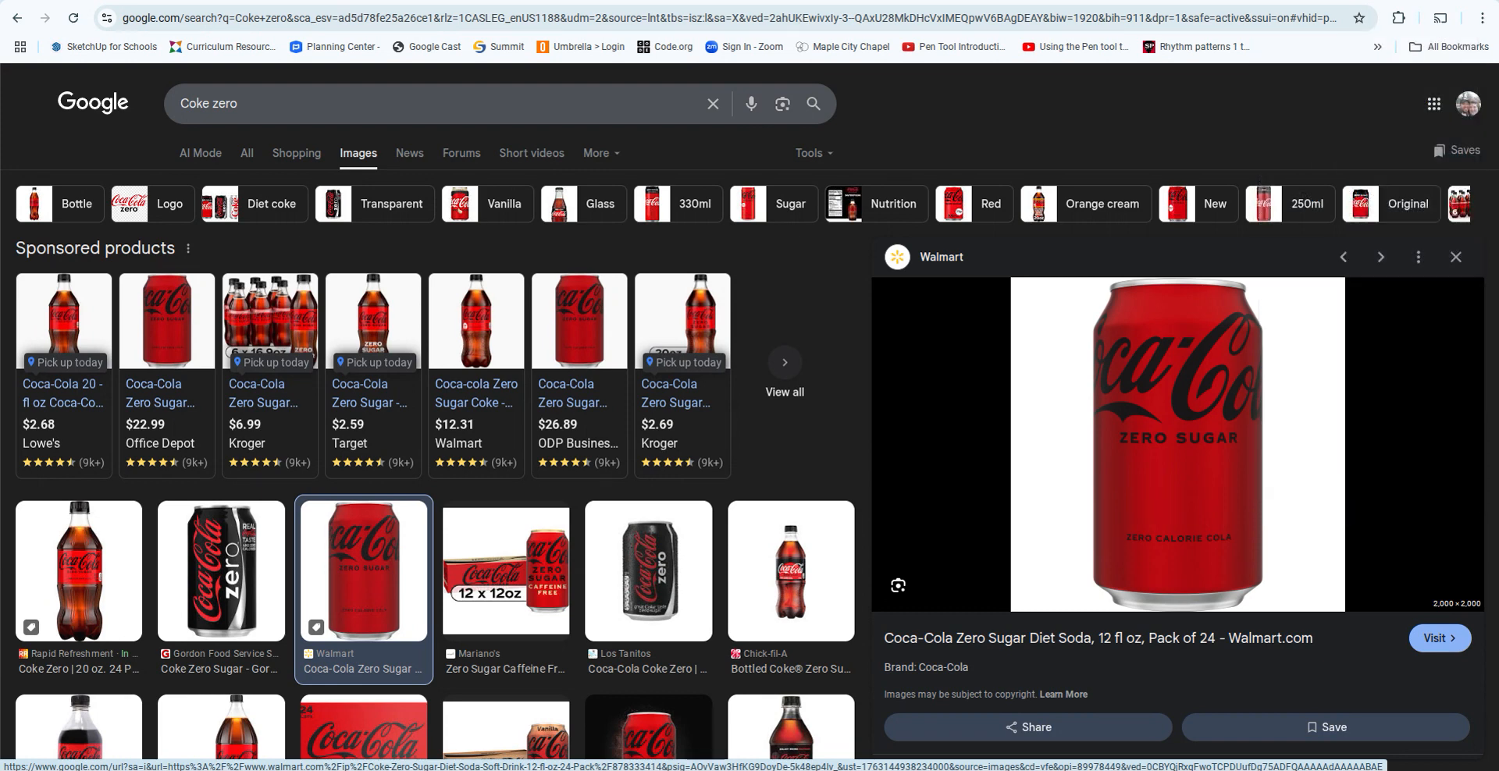
key(ctrl+Tab)
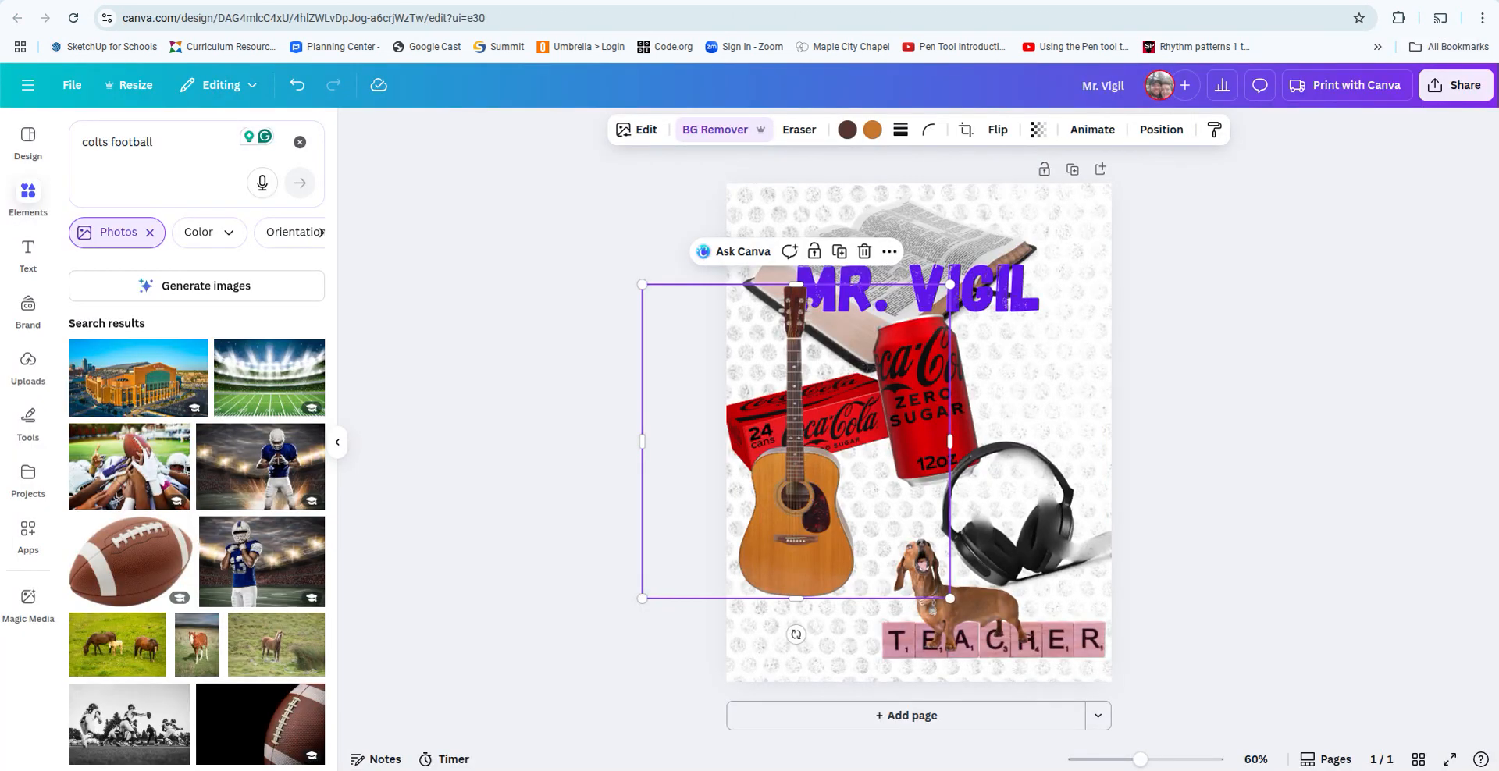